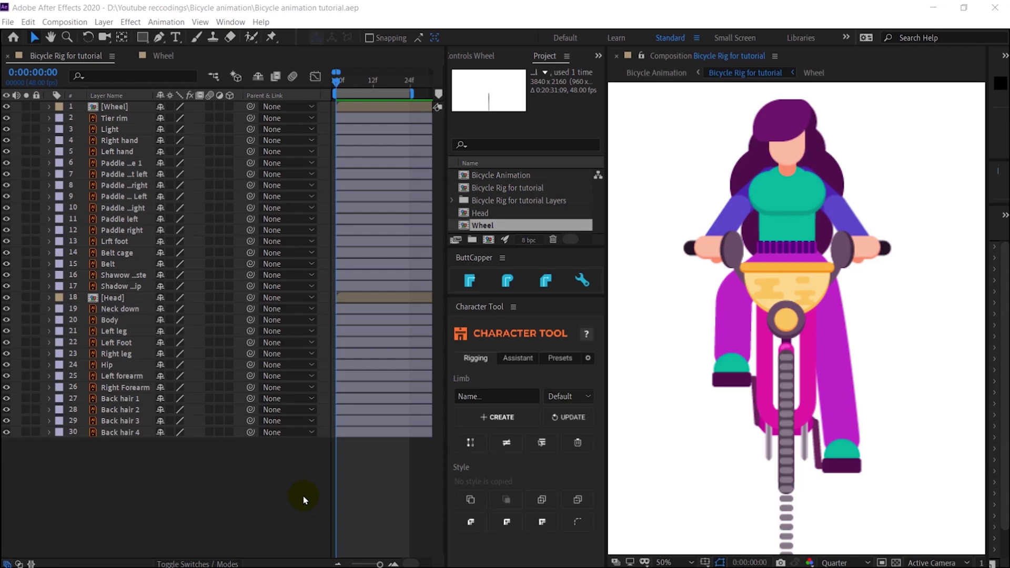
Delete the Tier rim layer from the bicycle rig and open the nested Wheel composition
key("Delete")
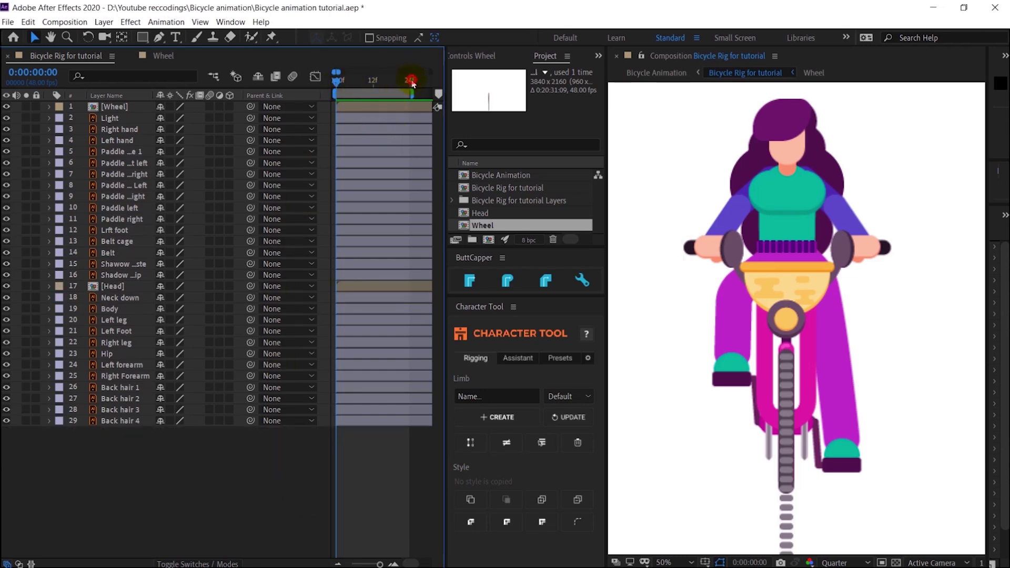
left_click_drag(412, 83, 337, 85)
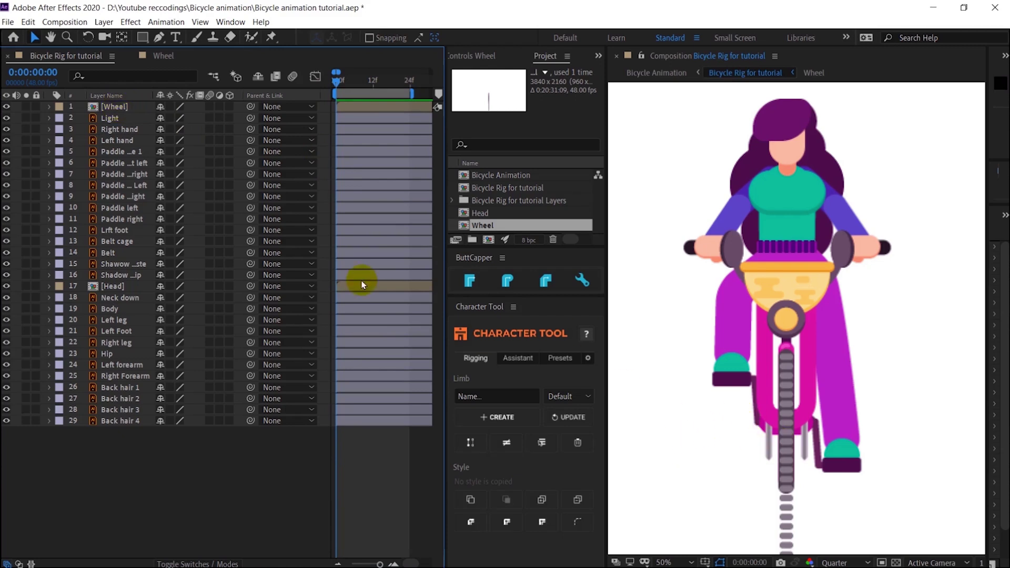
double_click(115, 108)
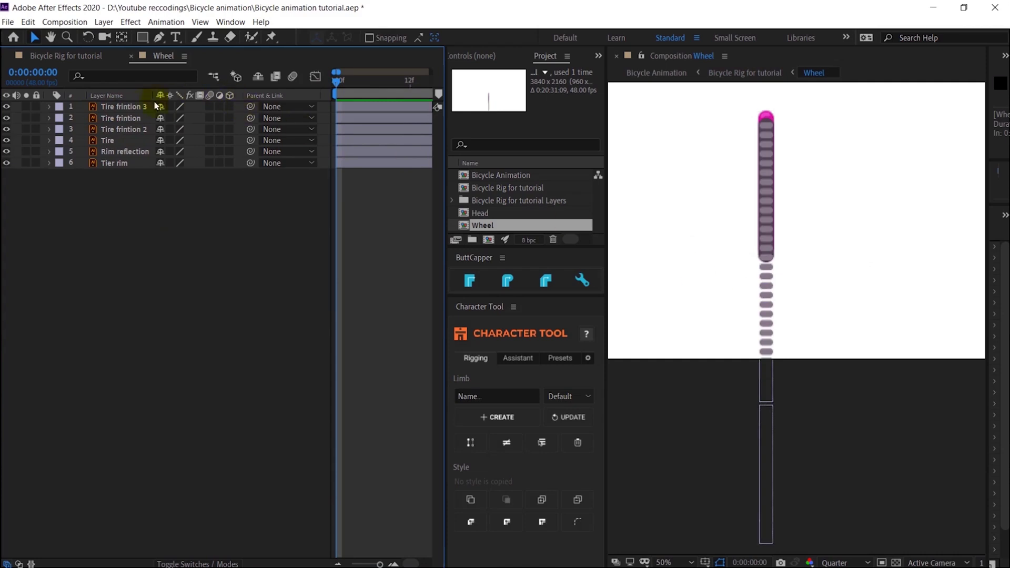
Parent the Tire frintion 3 layer to Tire frintion, and Tire frintion to Tire frintion 2
left_click(143, 109)
left_click(133, 130, "shift")
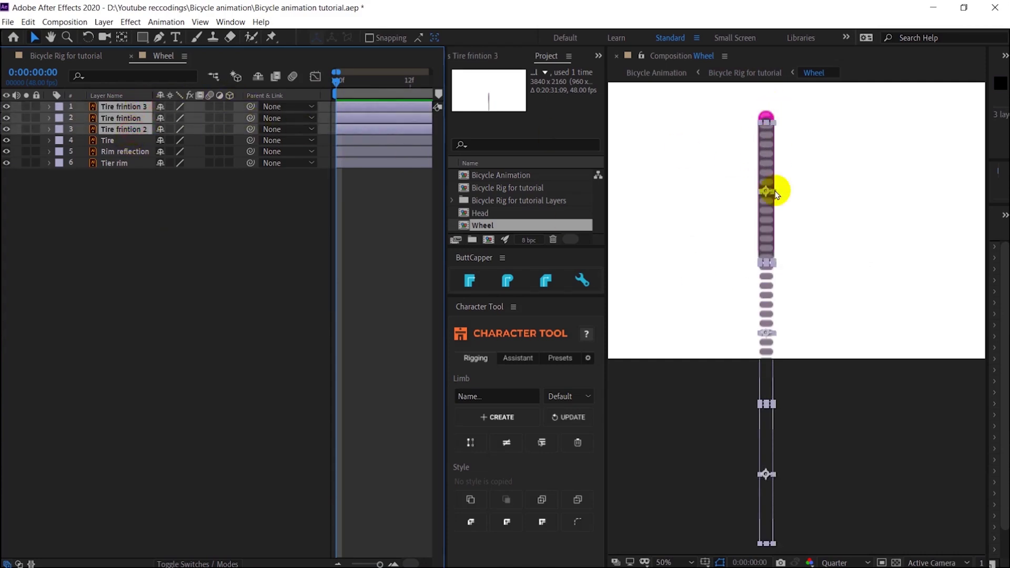
left_click(249, 203)
left_click(150, 119)
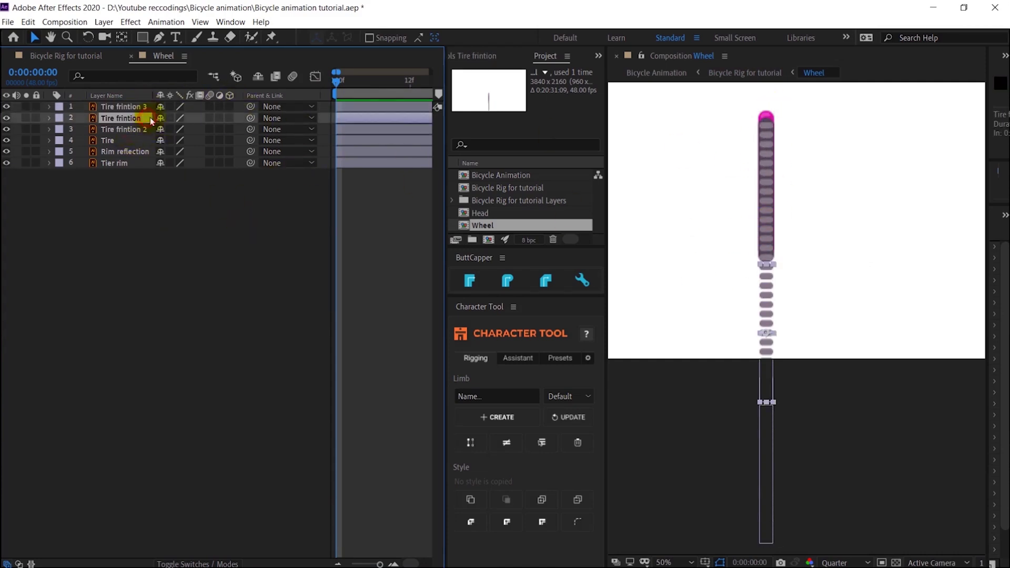
left_click_drag(245, 125, 246, 119)
Animate Tire frintion 2 vertically with Position keyframes at frames 0 and 36, starting from 1916.9, 449.7, and preview the motion
left_click(131, 130)
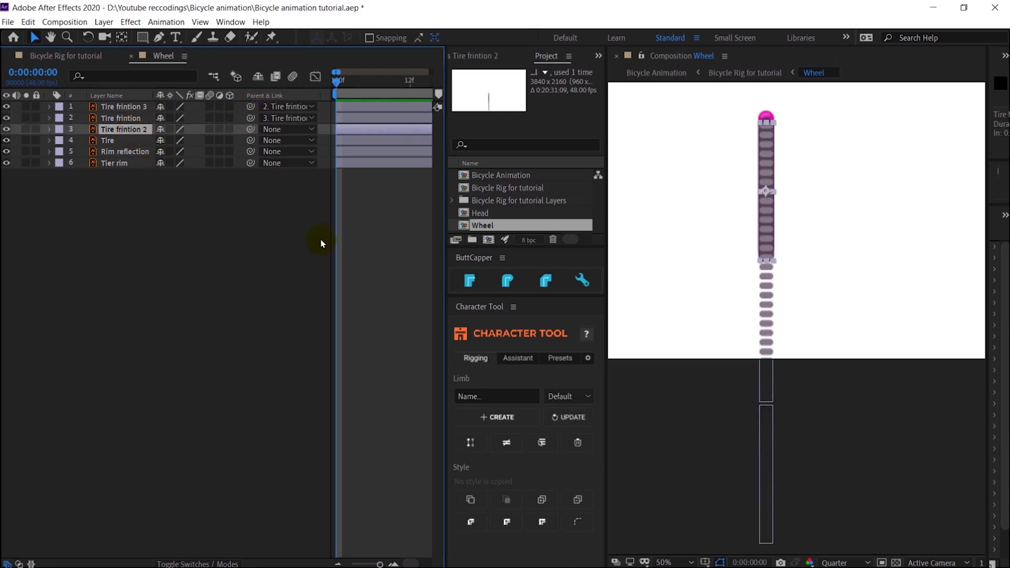
key("p")
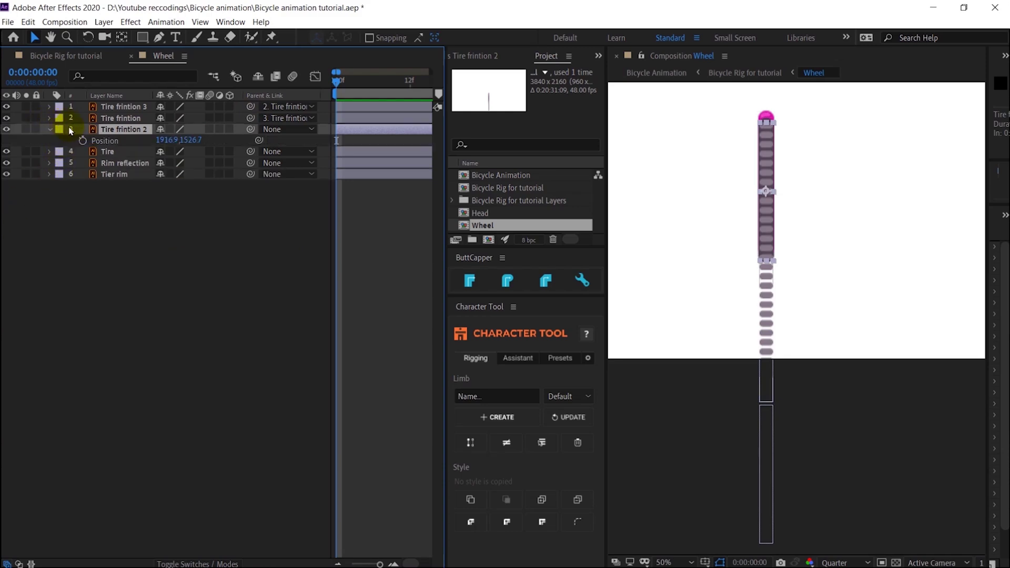
left_click(83, 141)
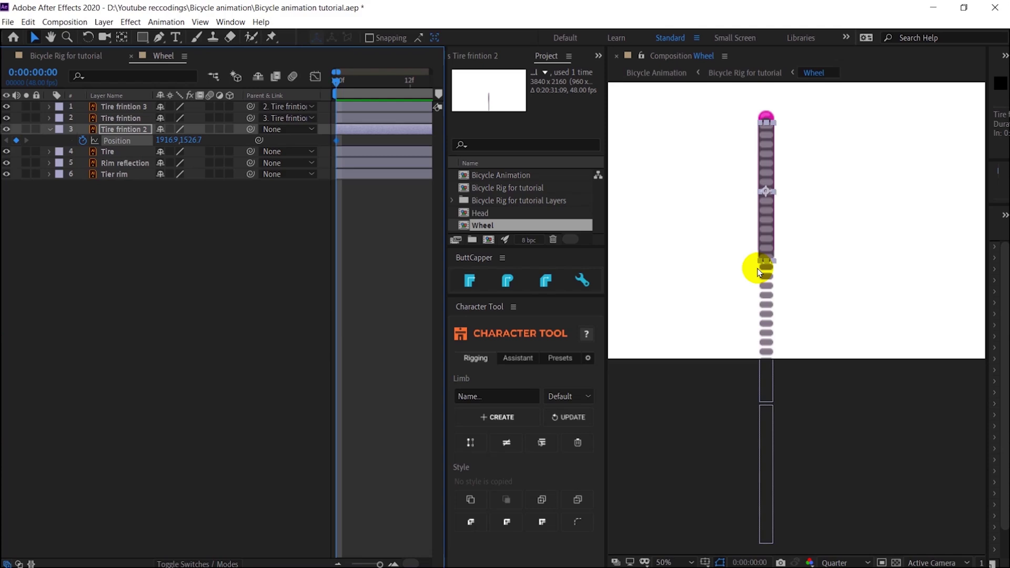
left_click_drag(45, 74, 192, 214)
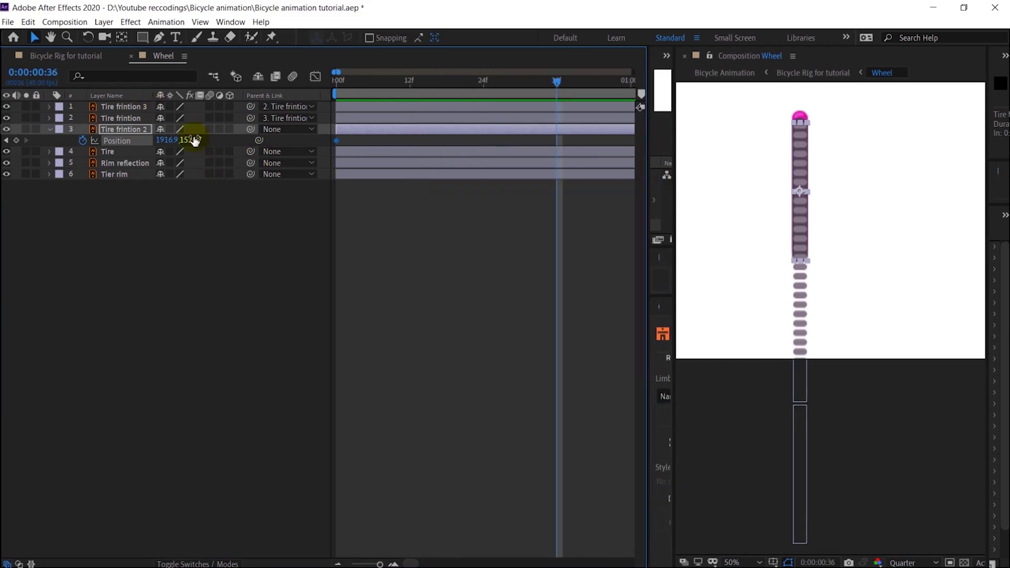
left_click_drag(194, 140, 185, 94)
key("ctrl+z")
left_click(523, 372)
key("space")
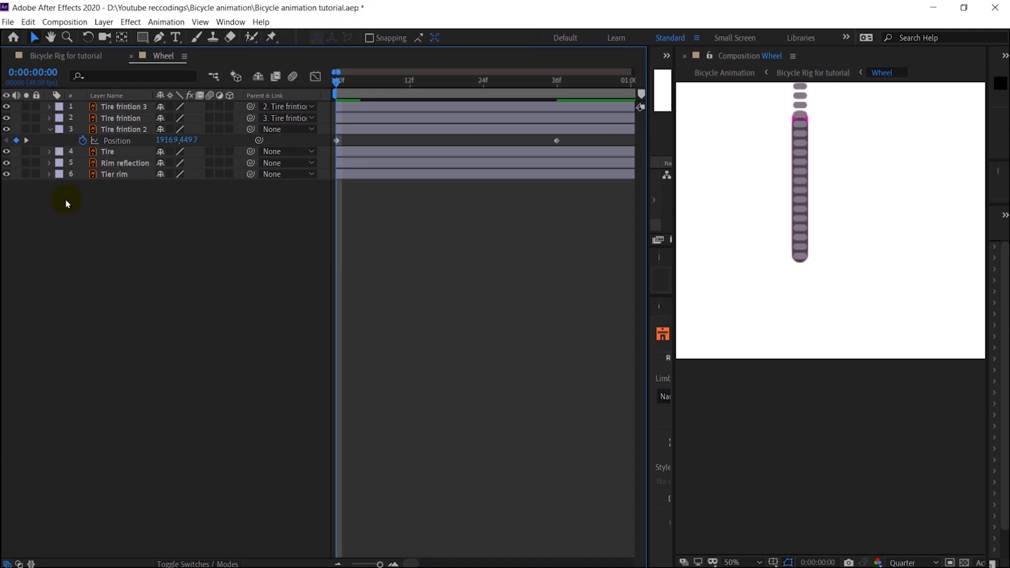
Add the expression loopIn()+loopOut()-value; to Tire frintion 2's Position and preview the looping tread
left_click(82, 141, "alt")
type("loopIn()")
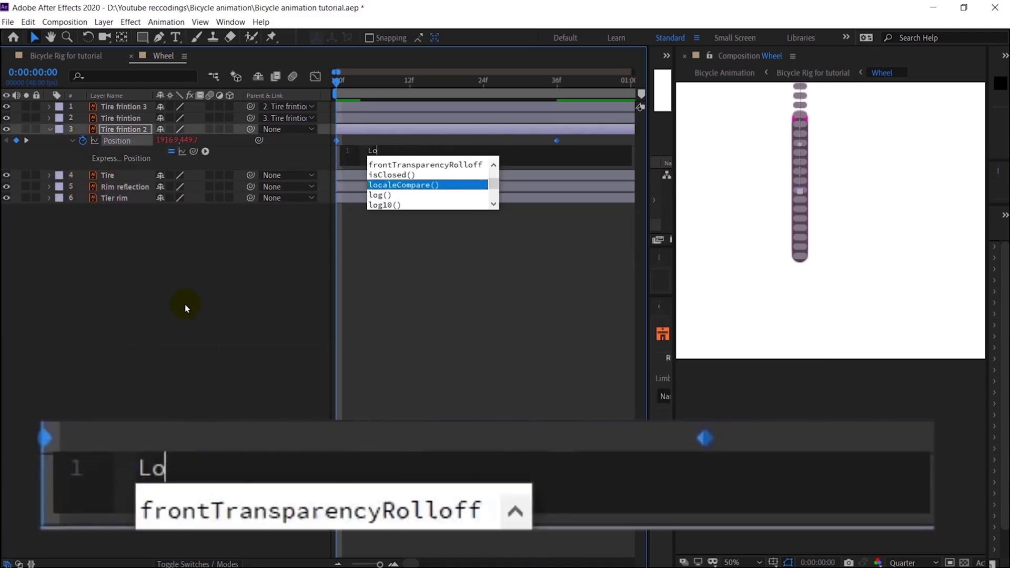
type("+loopOut()")
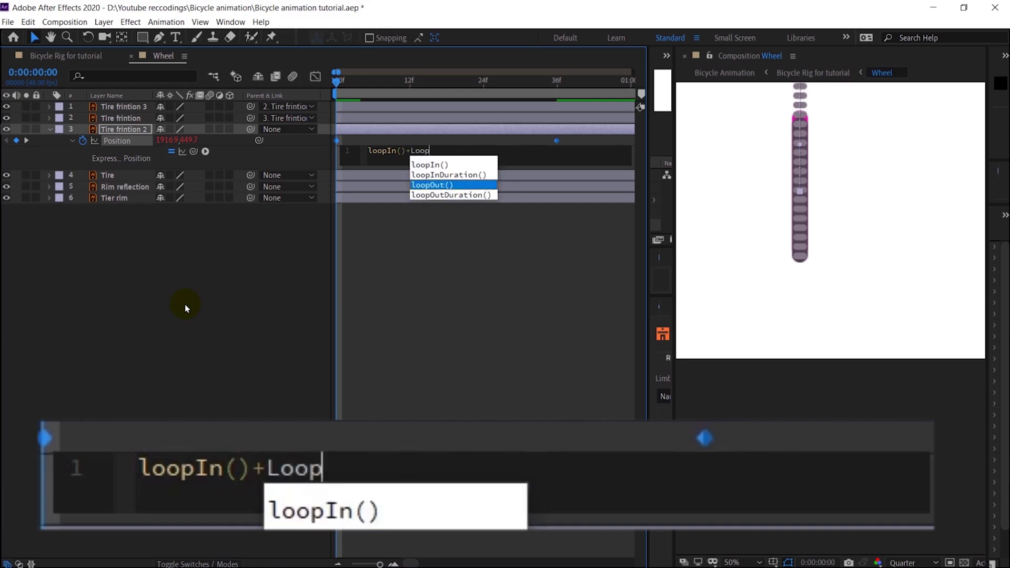
type("-value;")
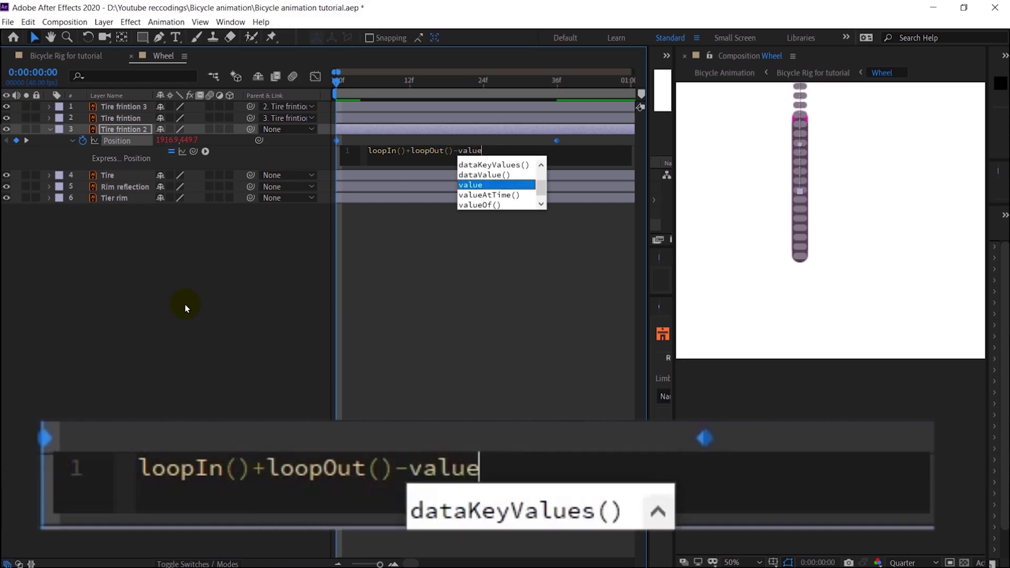
key("Return")
left_click(388, 309)
key("space")
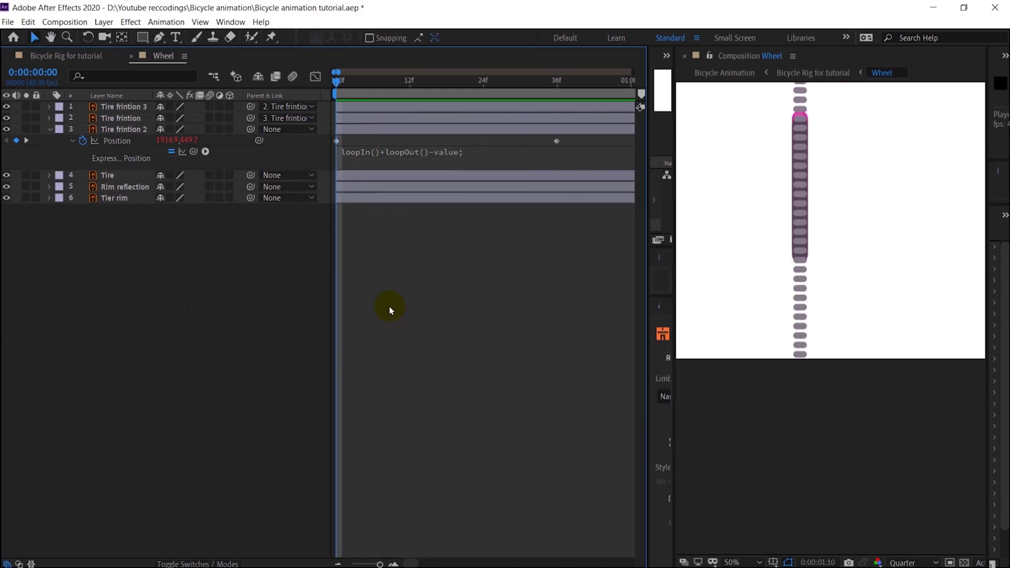
left_click(339, 80)
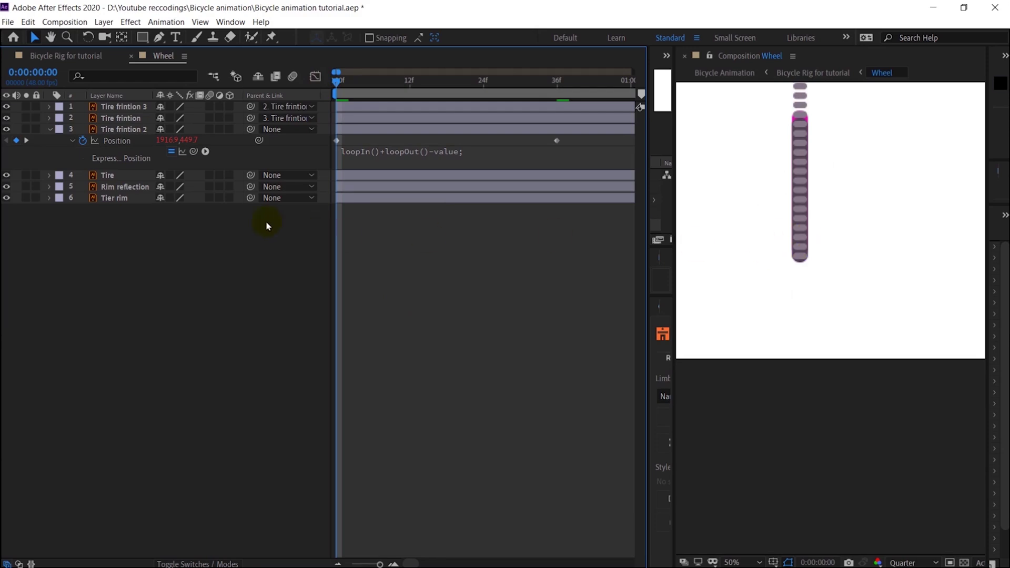
Pre-compose the three Tire frintion layers into a new composition named wheel details
left_click(131, 140)
left_click(134, 107, "shift")
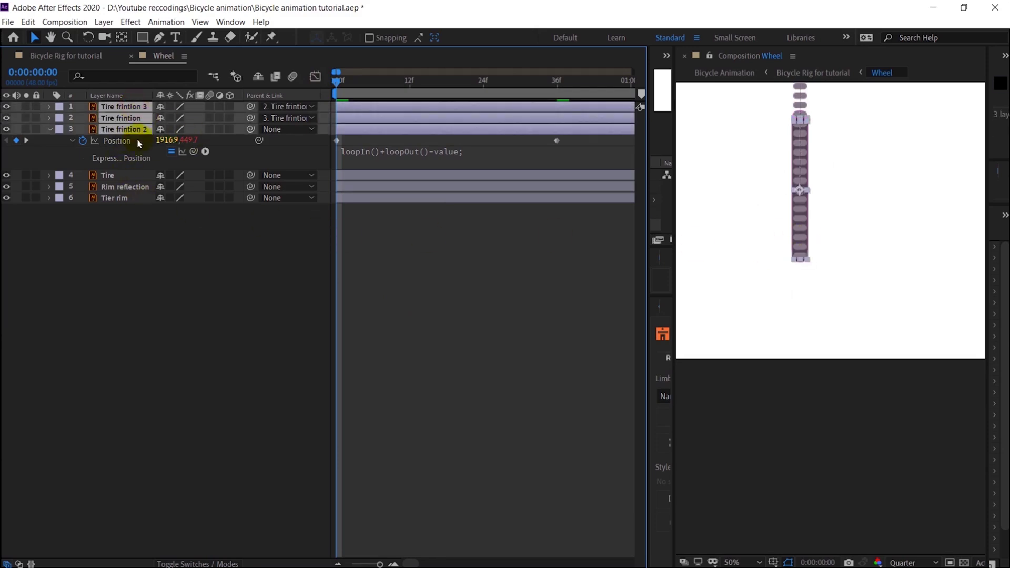
right_click(145, 119)
left_click(179, 392)
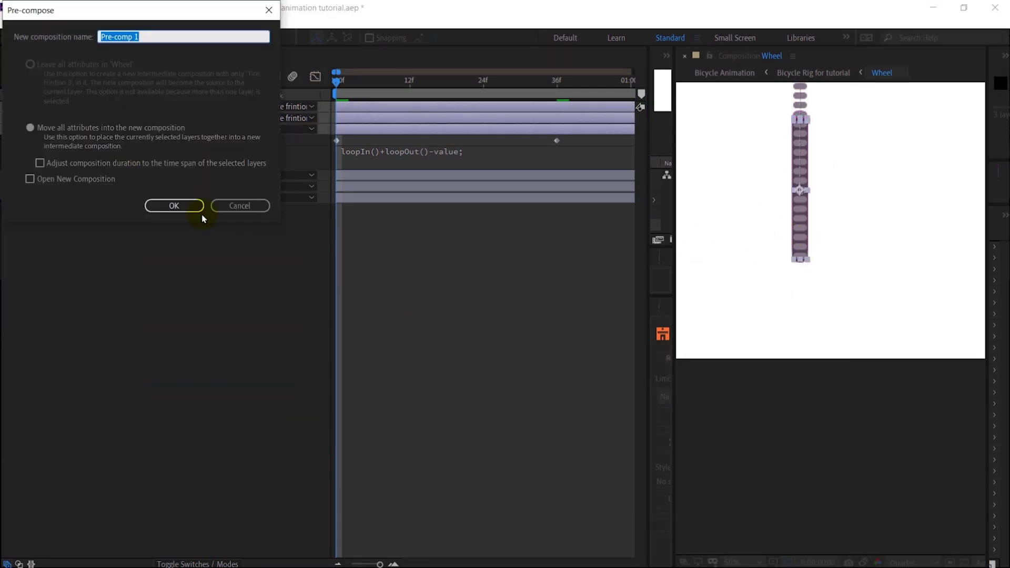
type("wheel details")
left_click(165, 204)
Duplicate the Tire layer above wheel details, use the copy as its alpha matte, and preview the wheel
left_click(113, 119)
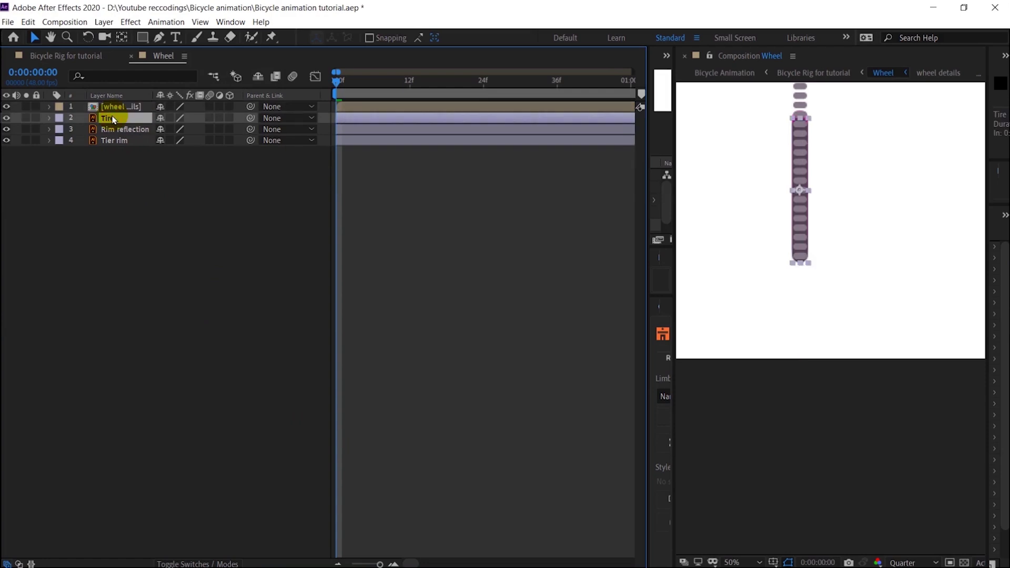
key("ctrl+d")
mouse_move(117, 120)
left_mouse_down()
mouse_move(113, 106)
mouse_move(125, 103)
left_mouse_up()
key("F4")
left_click(238, 118)
left_click(247, 144)
key("space")
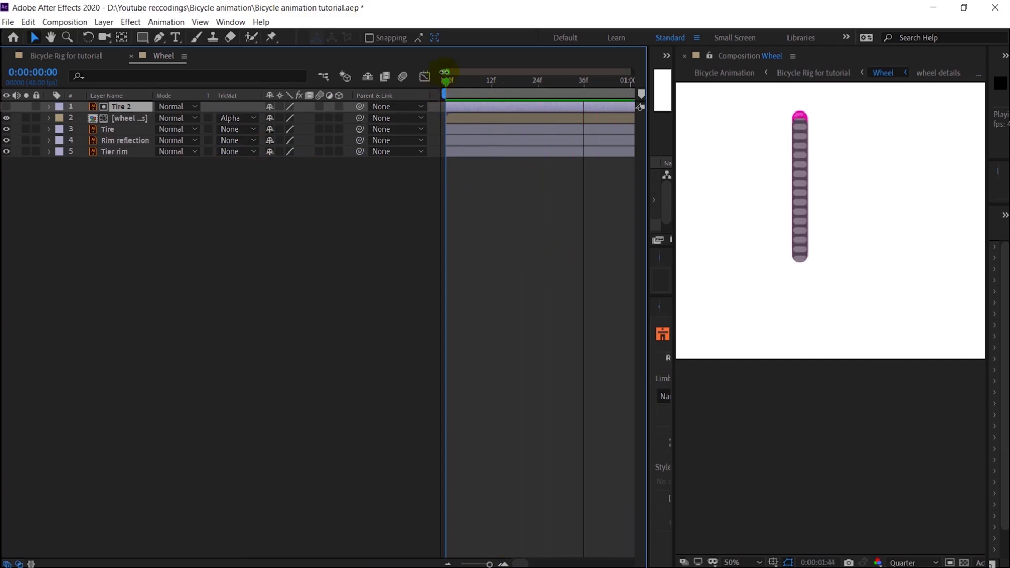
left_click(442, 82)
key("space")
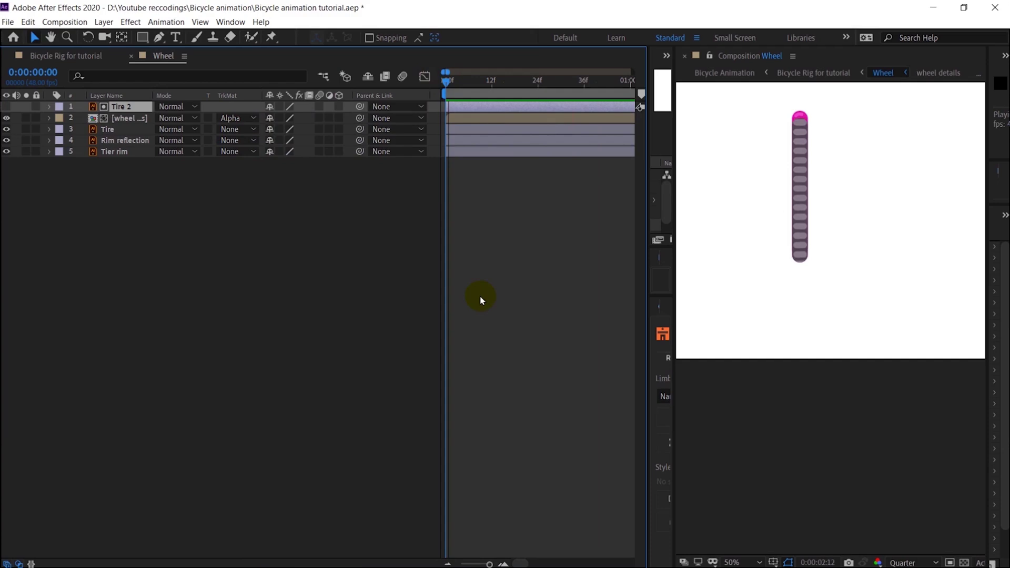
key("space")
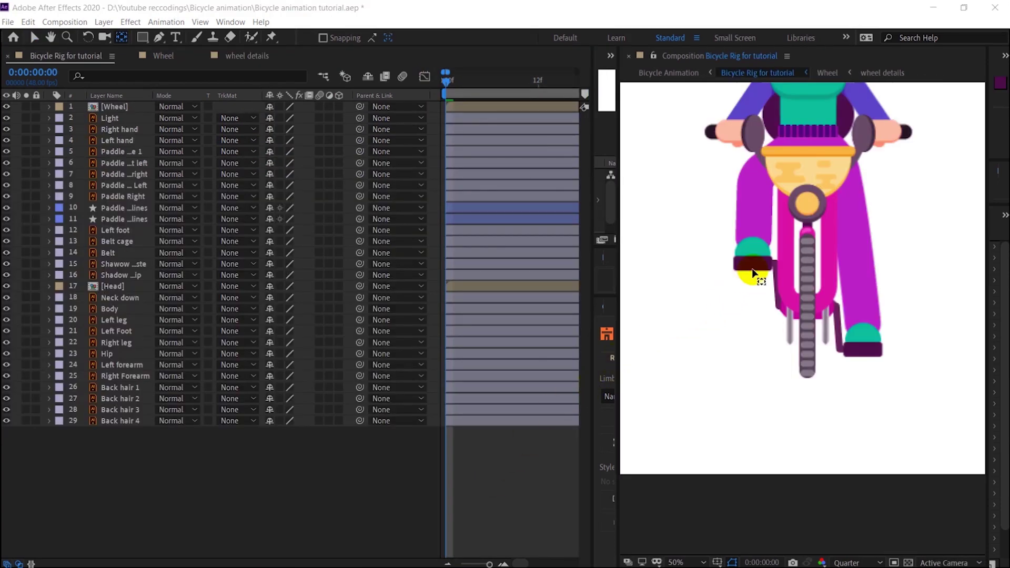
Show the rulers and place horizontal guides at the raised pedal's top edge and the lowered pedal's bottom edge
left_click(126, 197)
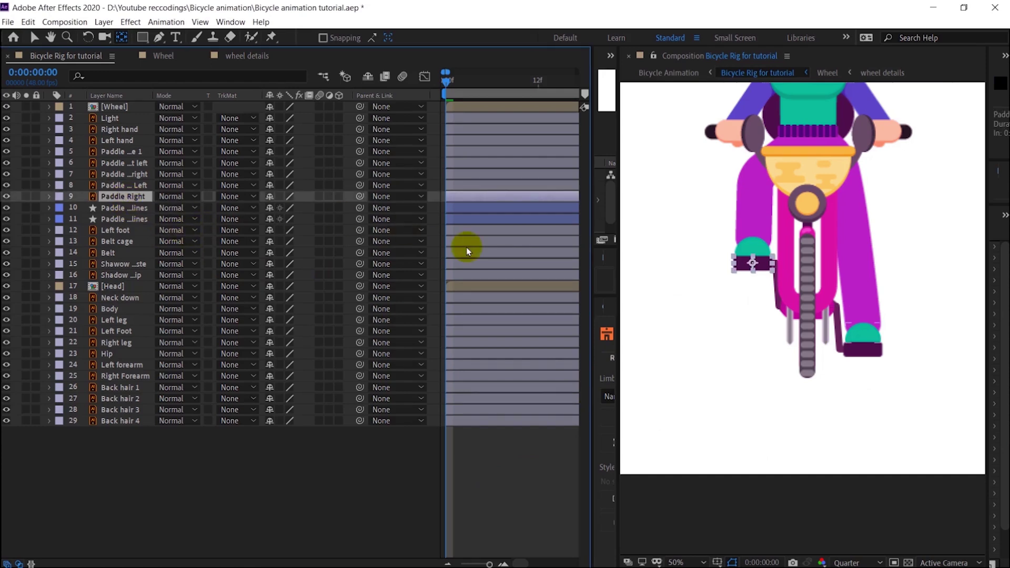
left_click(125, 209)
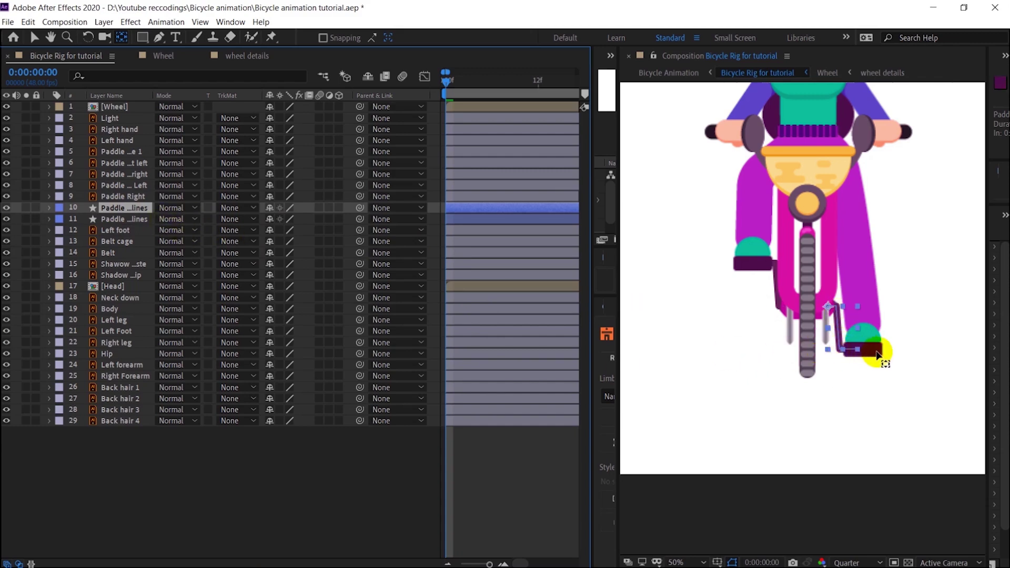
key("v")
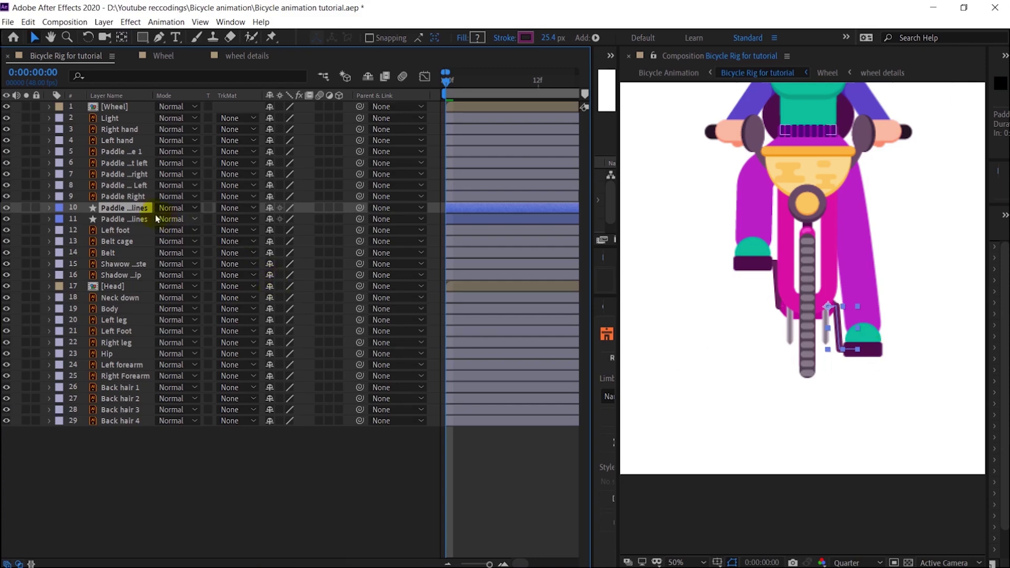
left_click(140, 198)
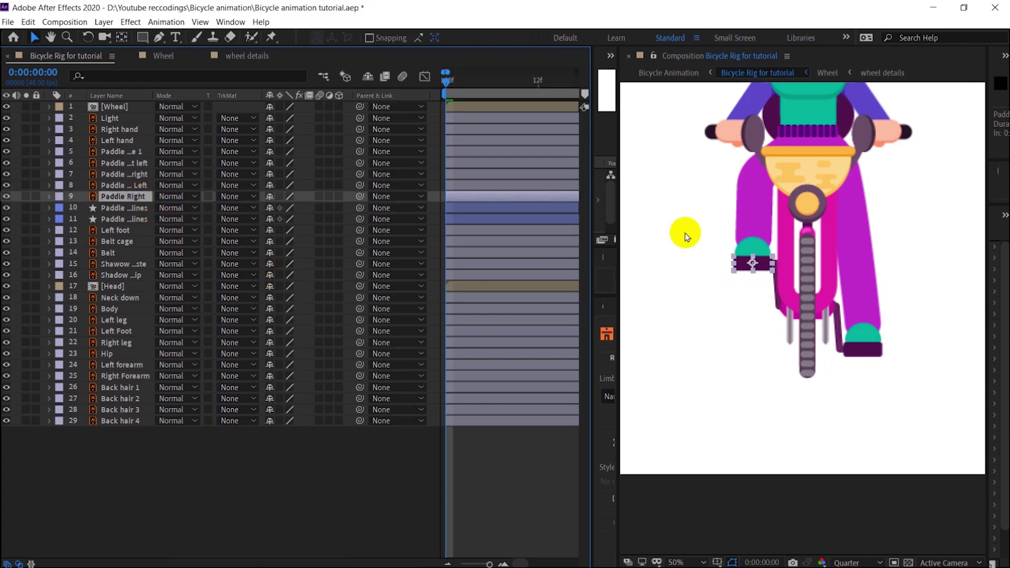
key("period")
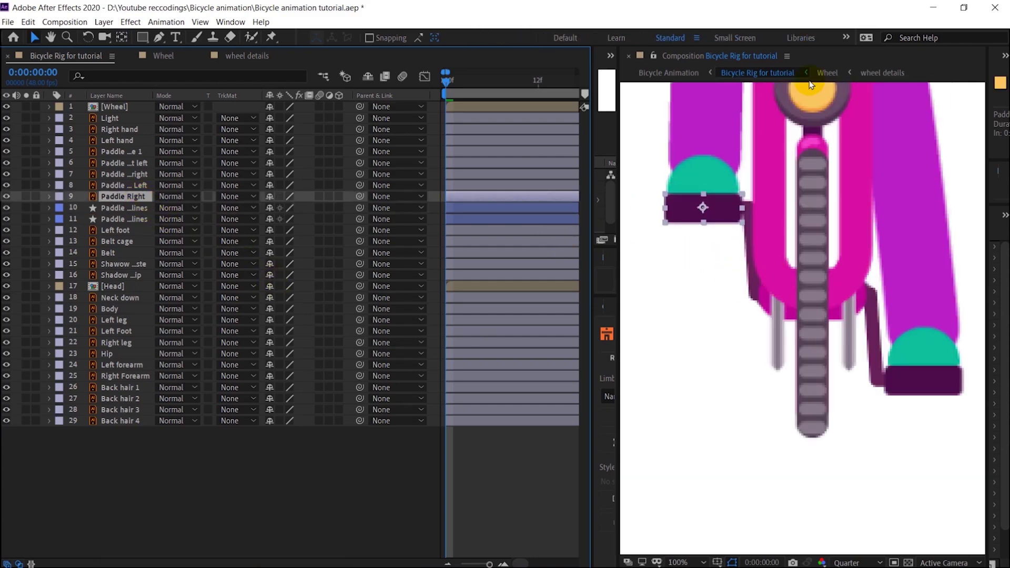
key("ctrl+r")
left_click_drag(818, 90, 817, 198)
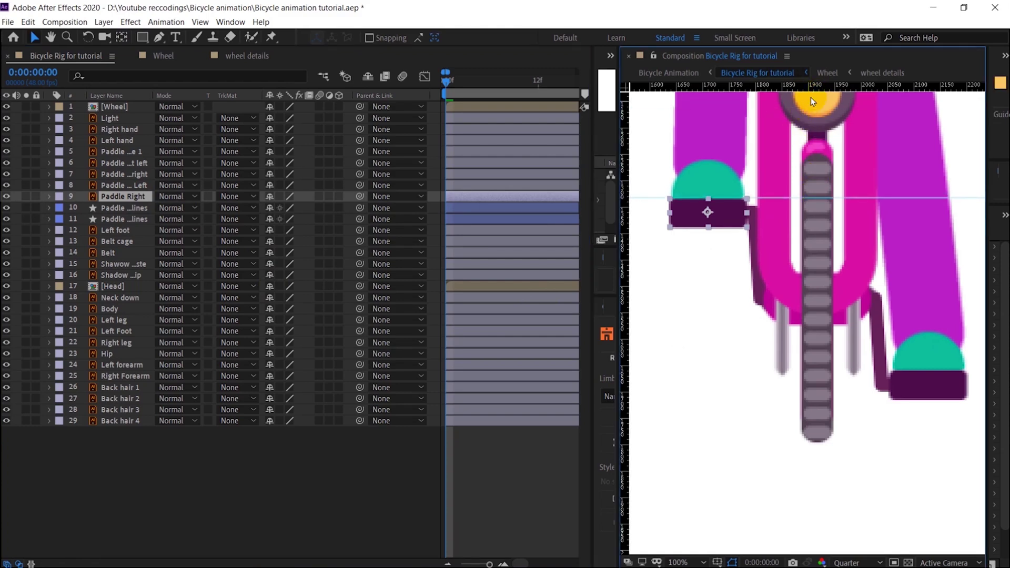
left_click_drag(817, 90, 861, 400)
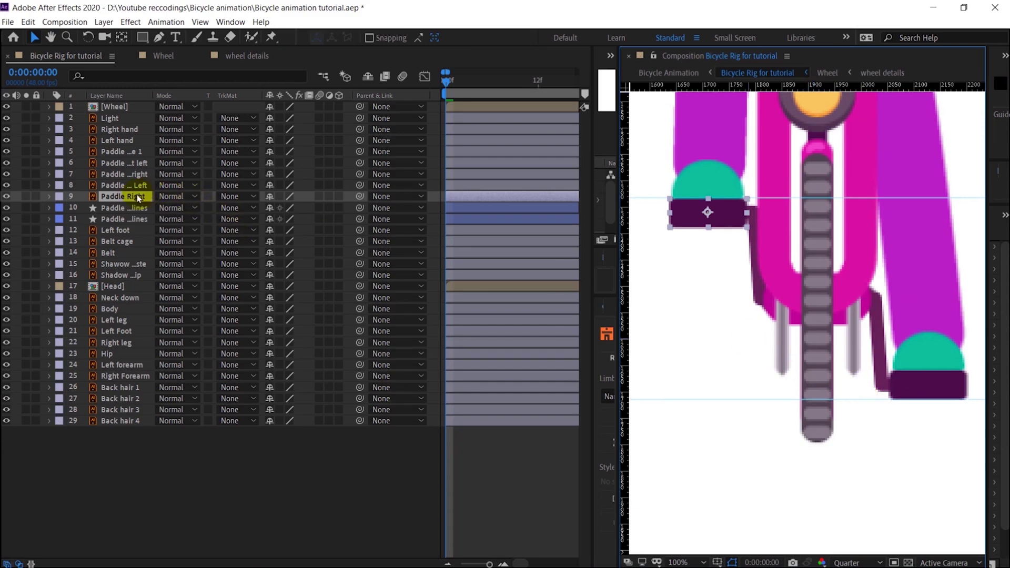
Keyframe Paddle Right's Position at frame 0, and move it straight down to the lower guide at frame 12, at 1709.9, 1684.4
key("p")
left_click(83, 209)
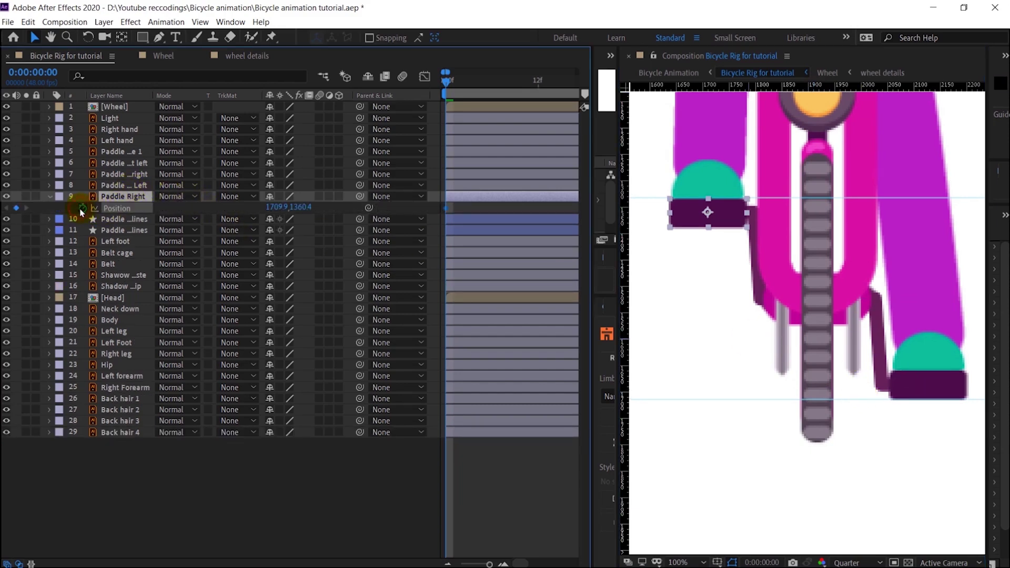
left_click(57, 74)
type("+12")
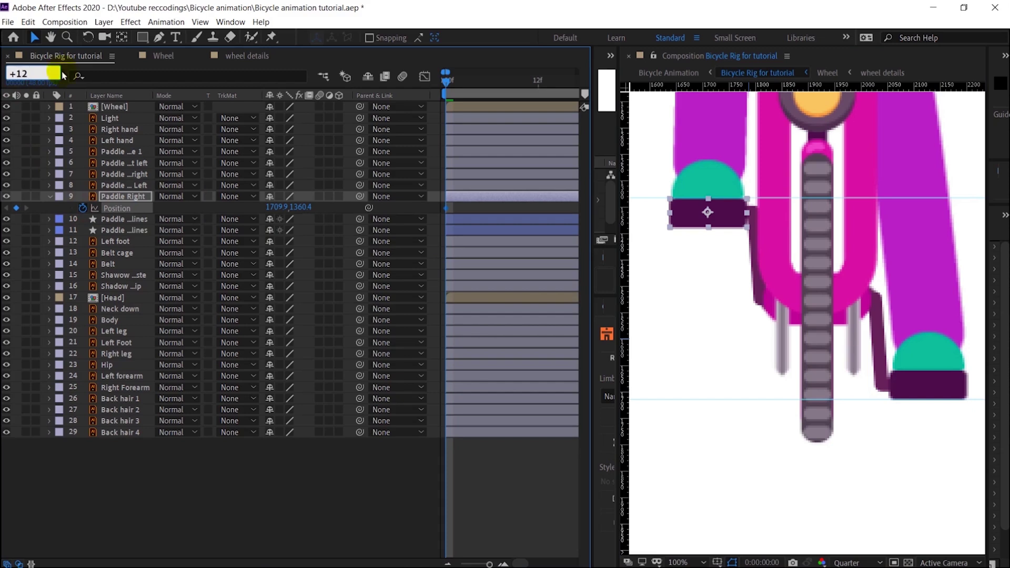
key("Return")
left_click_drag(724, 229, 724, 399)
Copy Paddle Right's first Position keyframe to frame 24
left_click(35, 69)
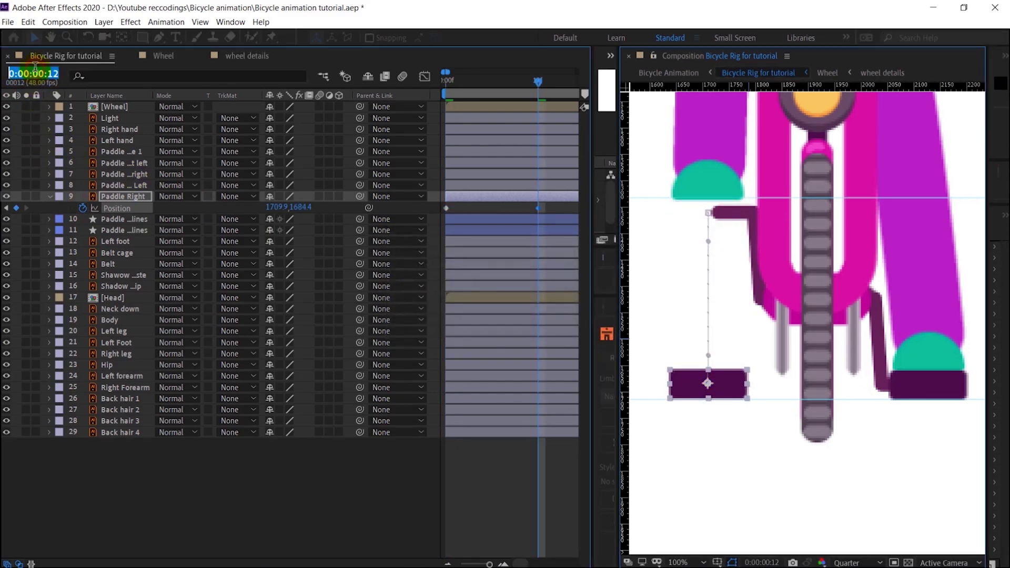
type("+12")
key("Return")
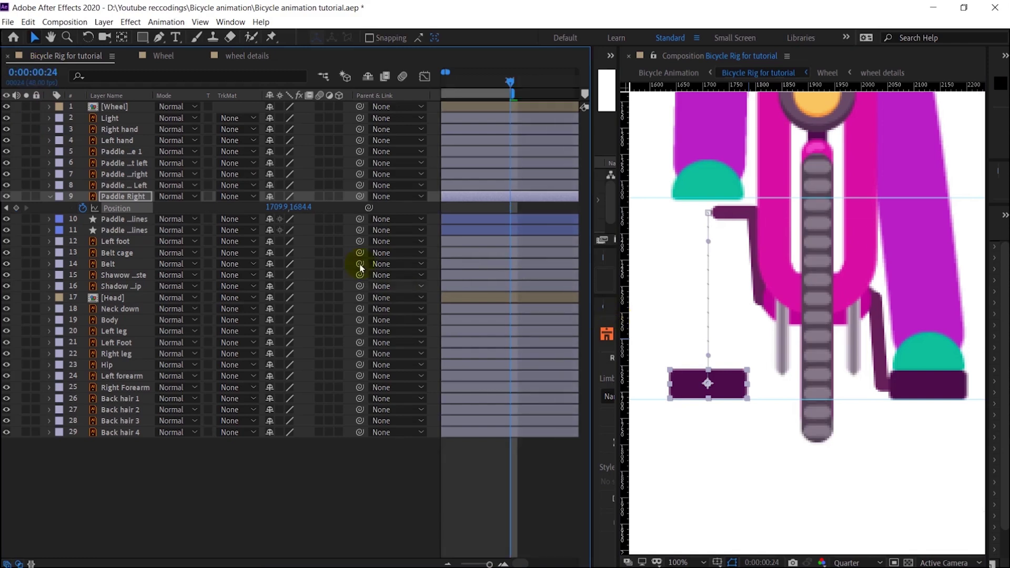
key("minus")
key("minus")
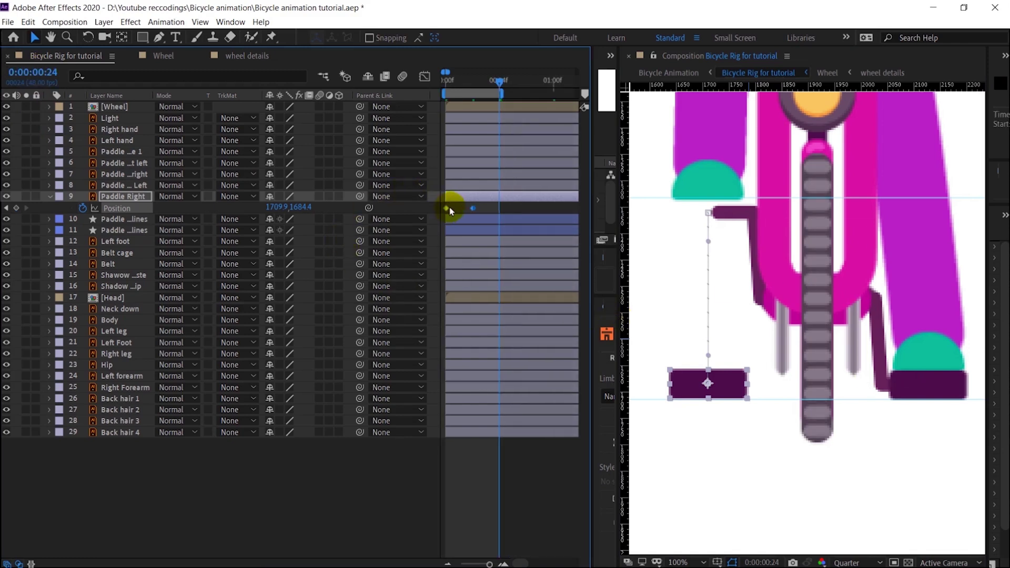
left_click(447, 210)
key("ctrl+c")
key("ctrl+v")
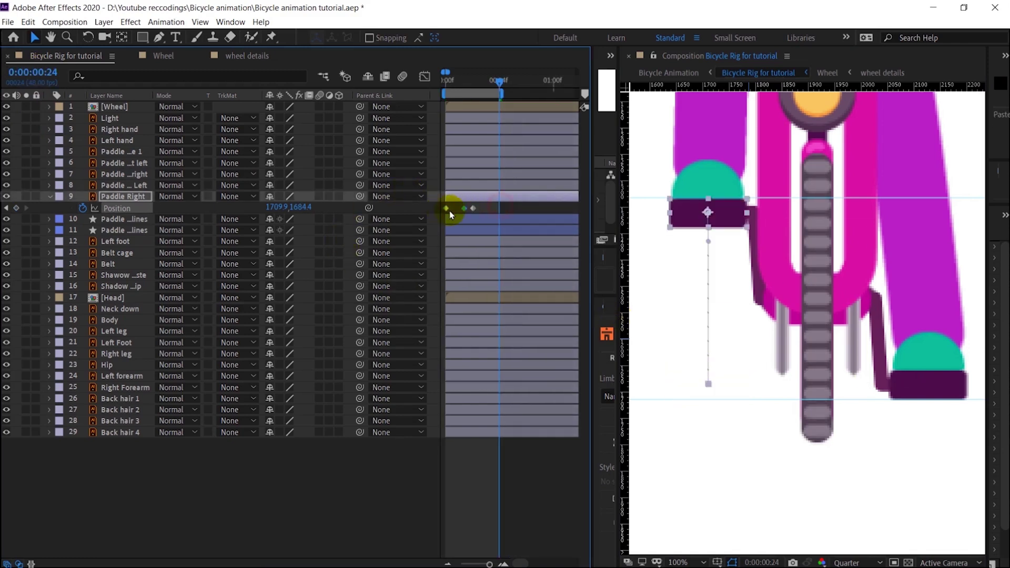
Apply Easy Ease to all three Paddle Right Position keyframes and preview the pedal movement
left_click_drag(508, 205, 442, 215)
key("F9")
key("space")
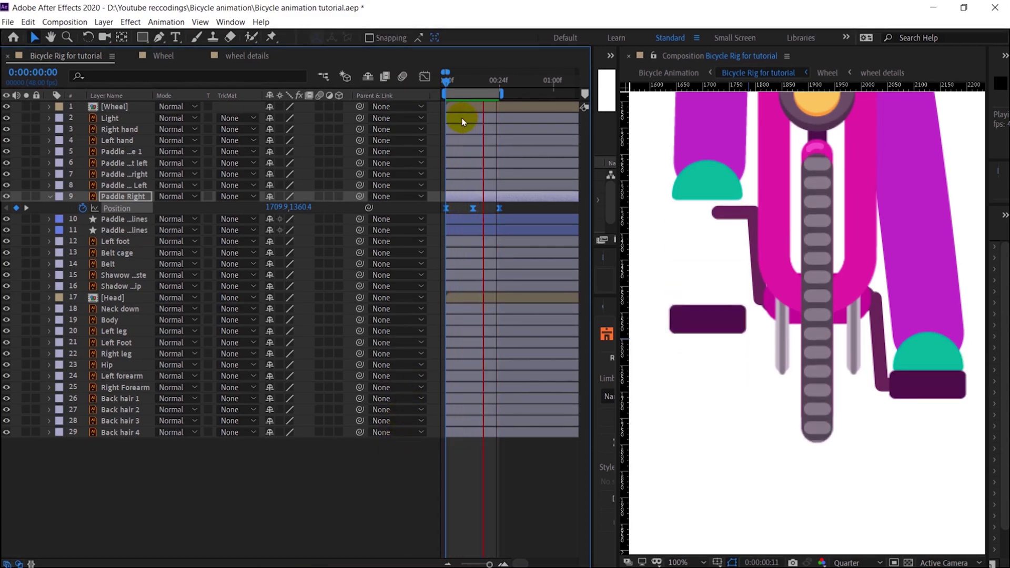
Display Paddle Right's Position as a speed graph and adjust the ease handles of its keyframes
left_click_drag(471, 80, 418, 86)
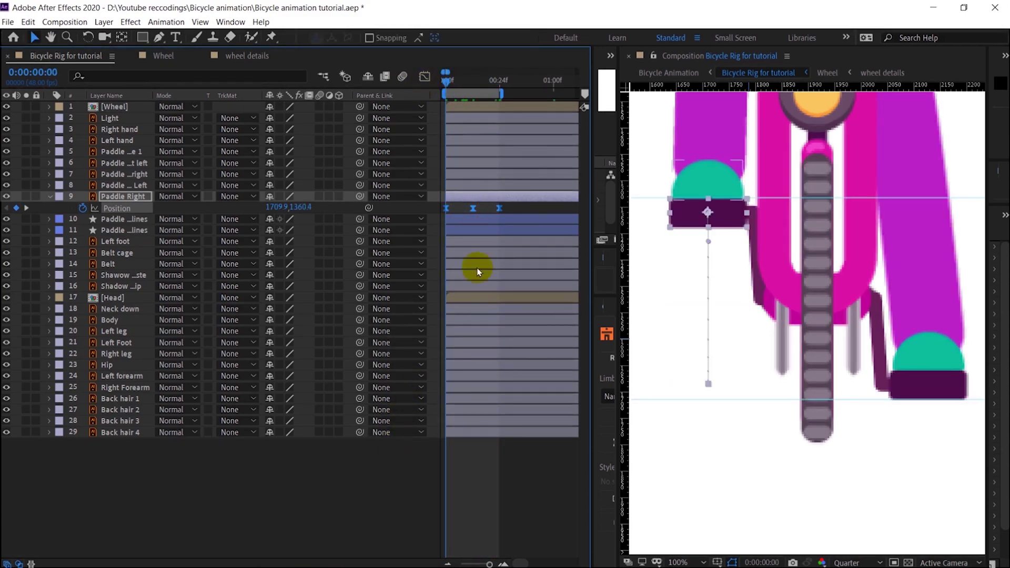
left_click(427, 77)
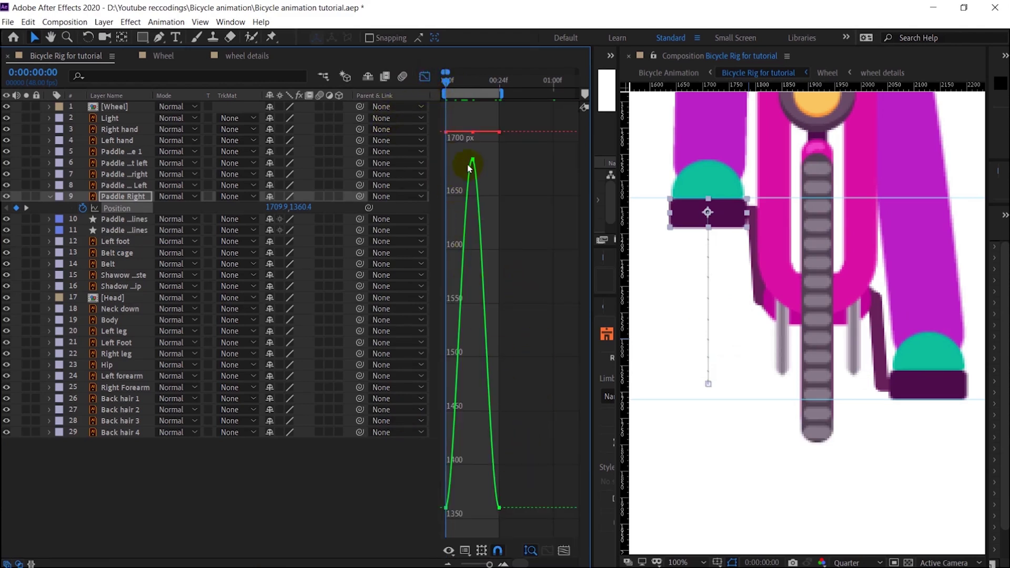
key("equal")
left_click(465, 550)
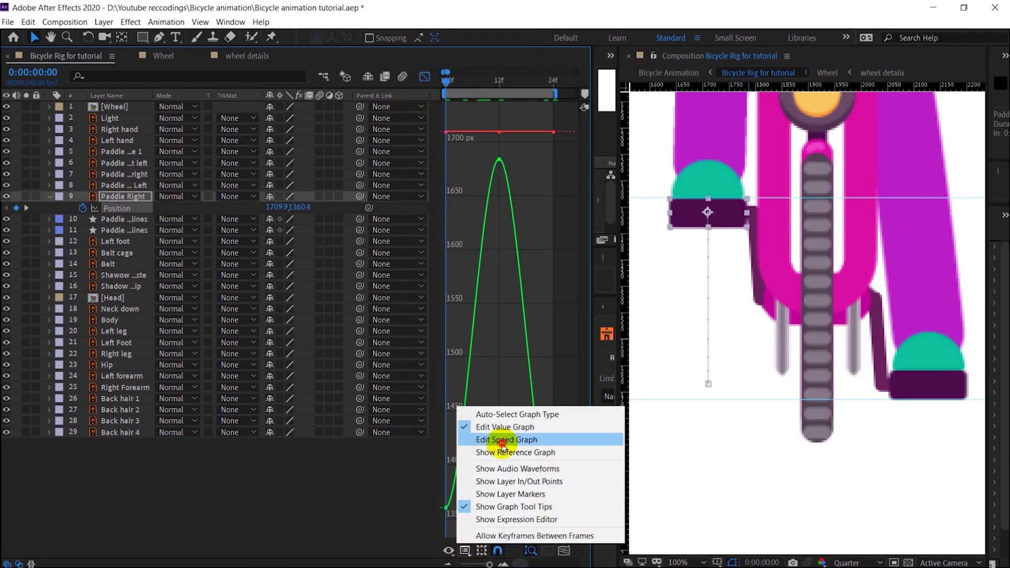
left_click(484, 435)
left_click_drag(594, 401, 733, 401)
left_click_drag(535, 508, 529, 508)
left_click_drag(571, 508, 586, 509)
left_click_drag(643, 508, 637, 508)
left_click_drag(760, 269, 662, 235)
left_click(321, 471)
Preview Paddle Right's adjusted up-and-down movement, then return to frame 0
key("space")
key("space")
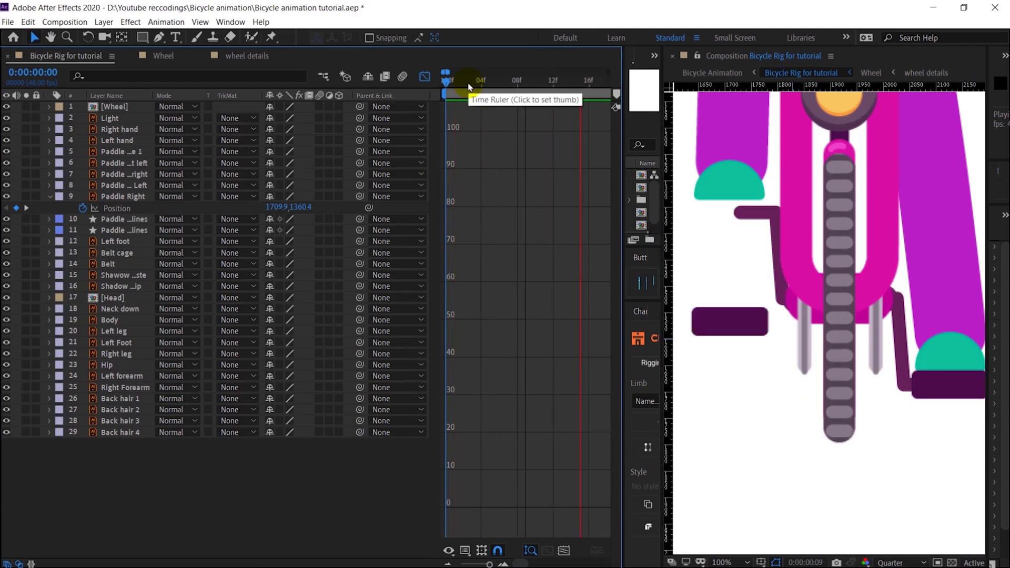
scroll(740, 235, "down", 2)
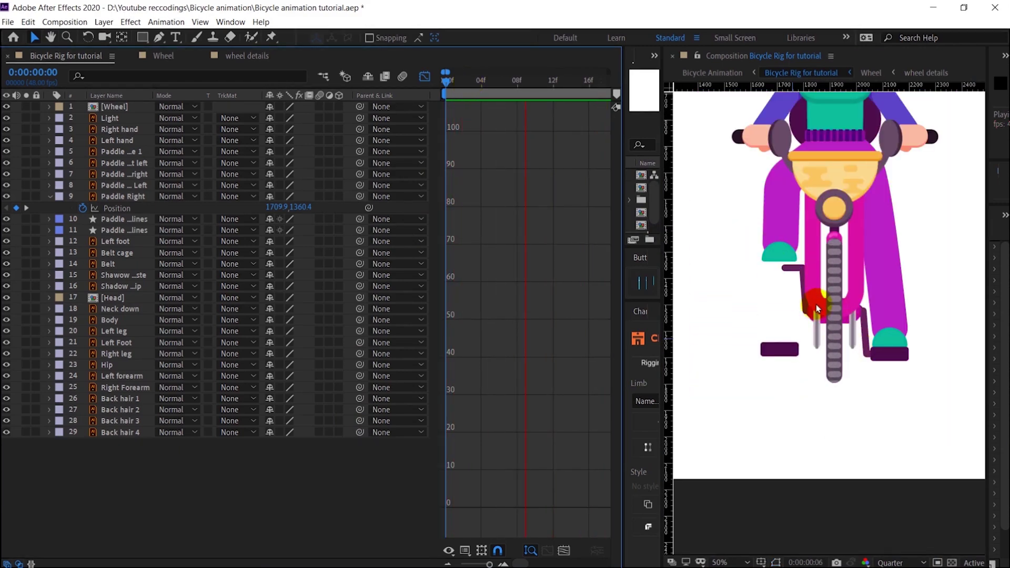
scroll(855, 284, "up", 2)
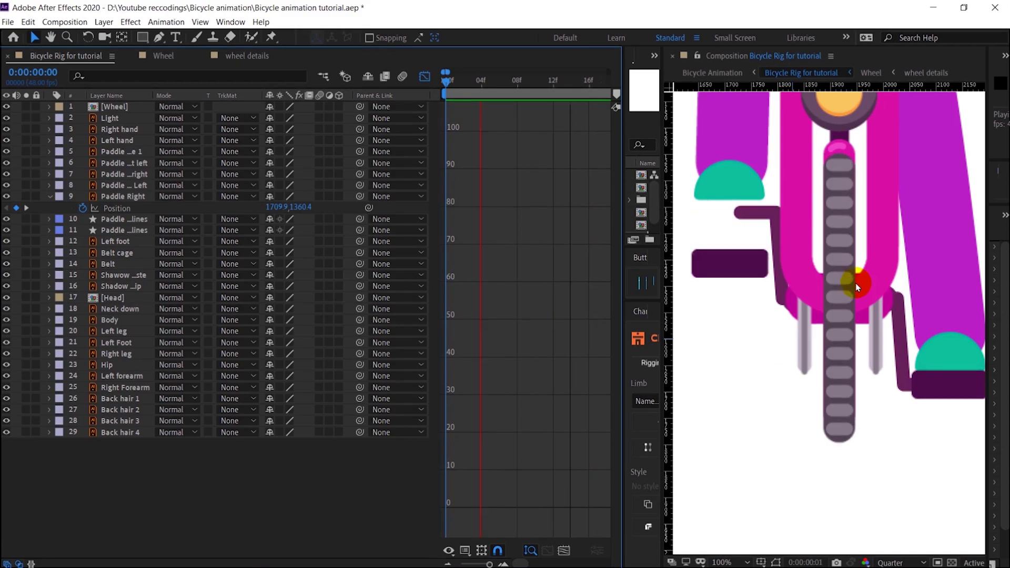
left_click(456, 84)
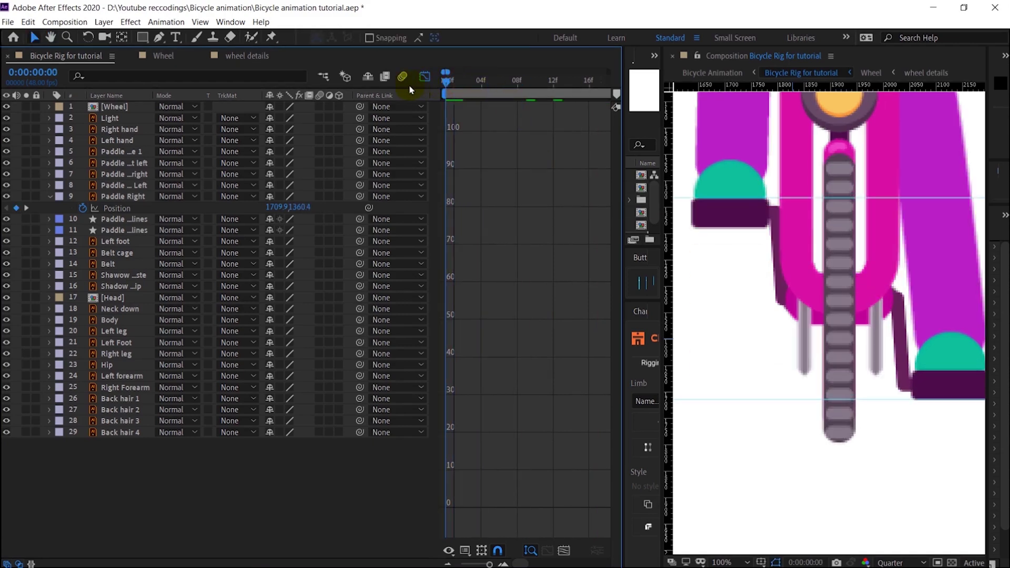
Reorder the two Paddle lines layers so Paddle Right's crank line is directly beneath Paddle Right, and close the Graph Editor
left_click(122, 219)
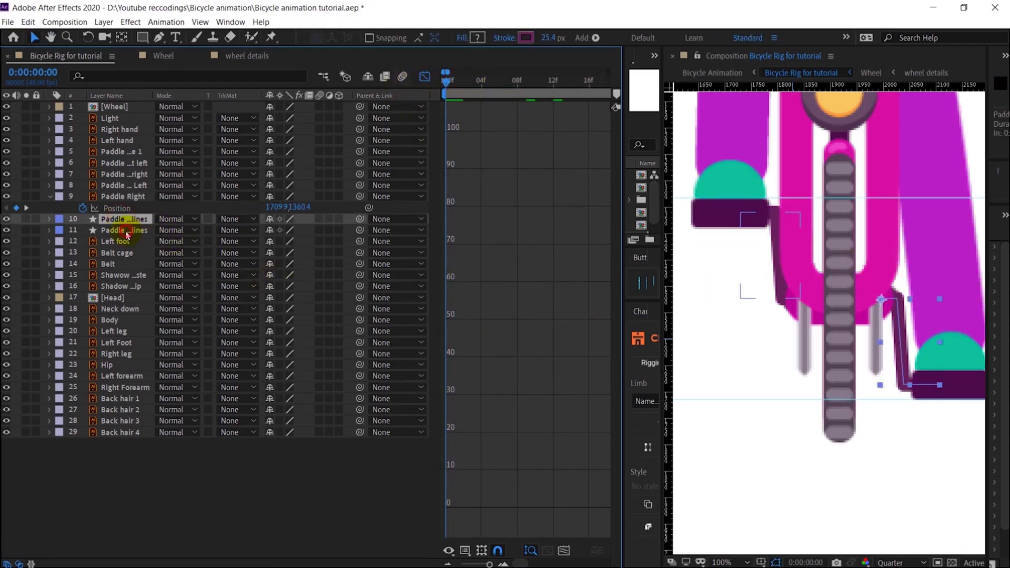
left_click_drag(125, 231, 129, 213)
left_click(425, 78)
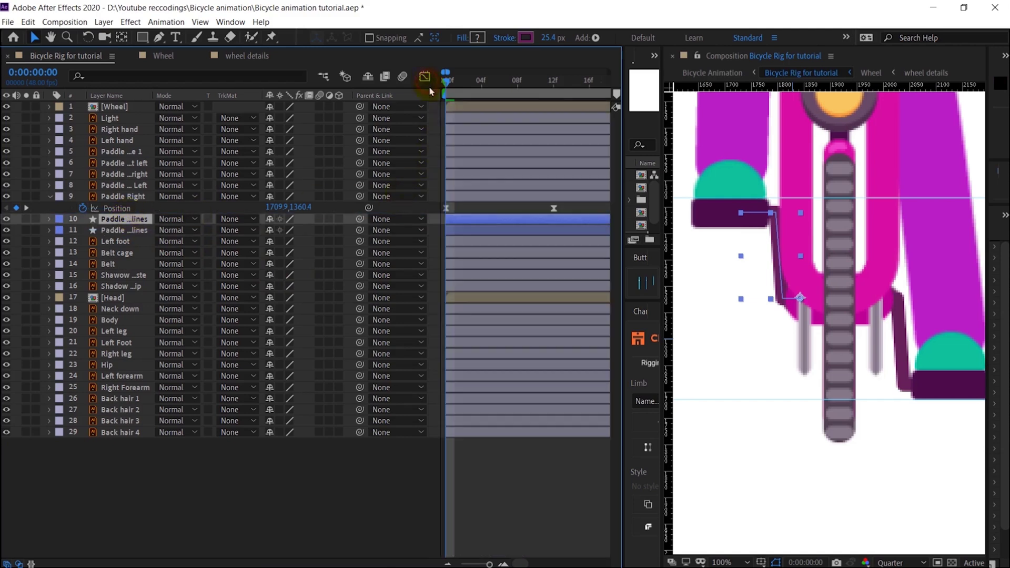
Expand the crank line's contents and keyframe its Path at frames 0, 12 and 24
left_click(60, 232)
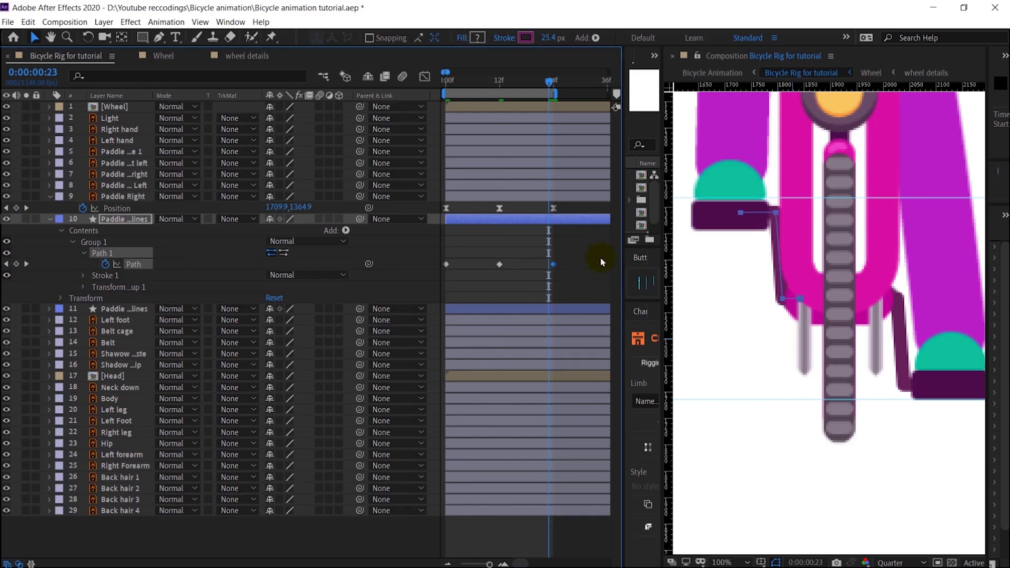
key("j")
key("j")
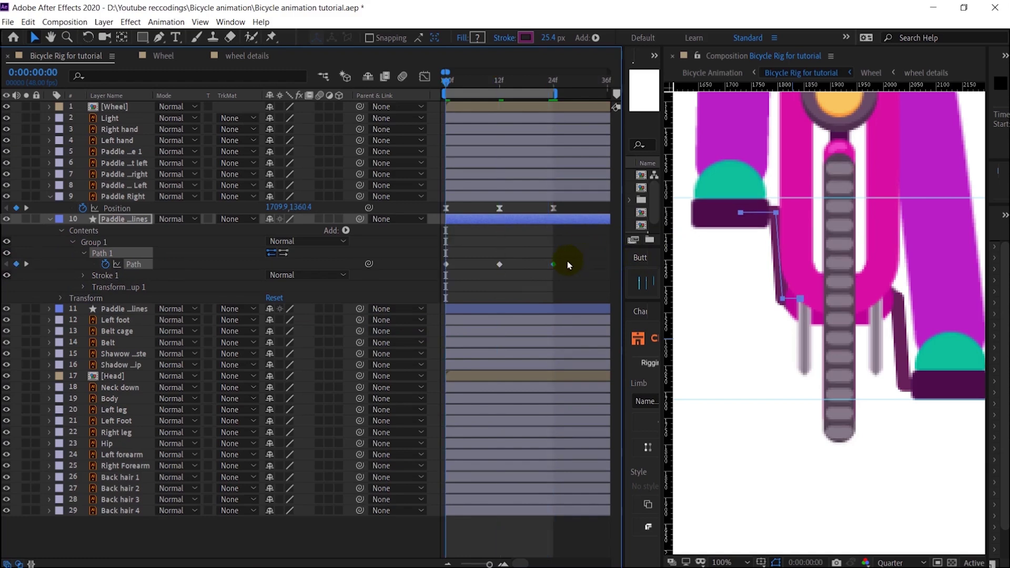
At frame 12, move the crank line's two outer path points straight down onto the lowered pedal
key("k")
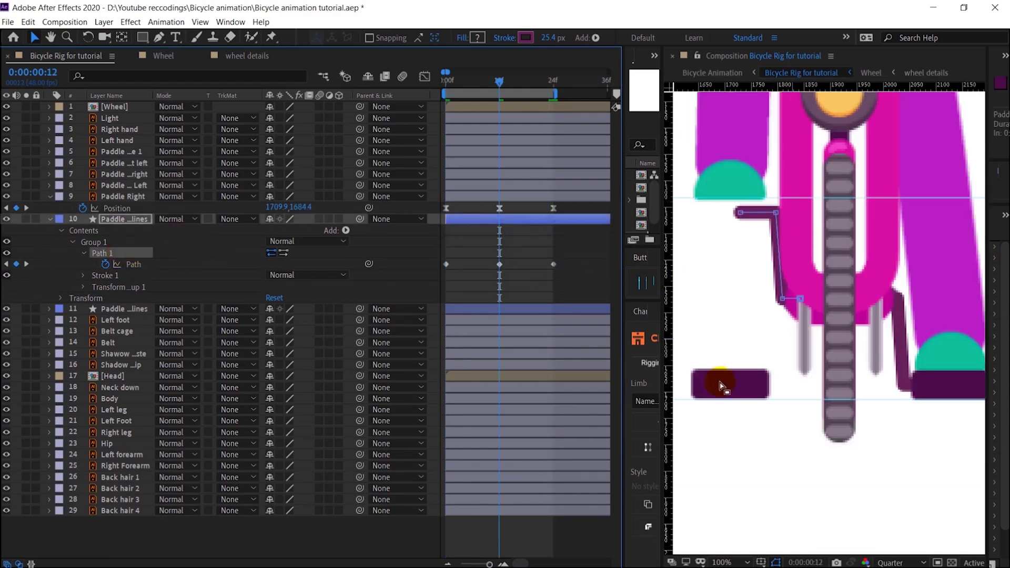
left_click(741, 216)
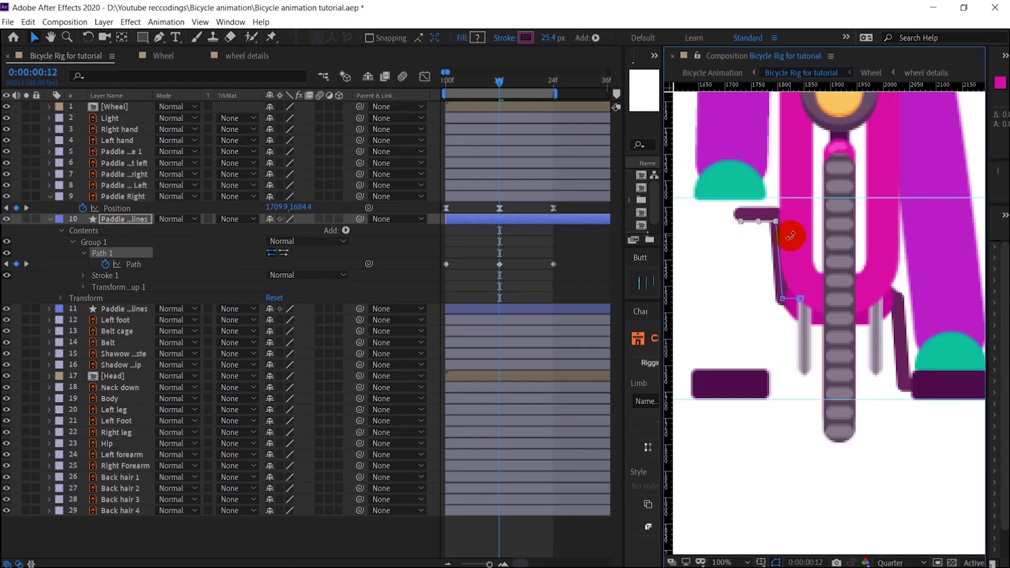
key("shift+Down")
key("shift+Down")
key("shift+Down")
key("shift+Down")
key("shift+Down")
key("shift+Down")
key("shift+Down")
key("shift+Down")
key("shift+Down")
key("shift+Down")
key("shift+Down")
scroll(790, 237, "up", 1)
left_click_drag(696, 225, 766, 398)
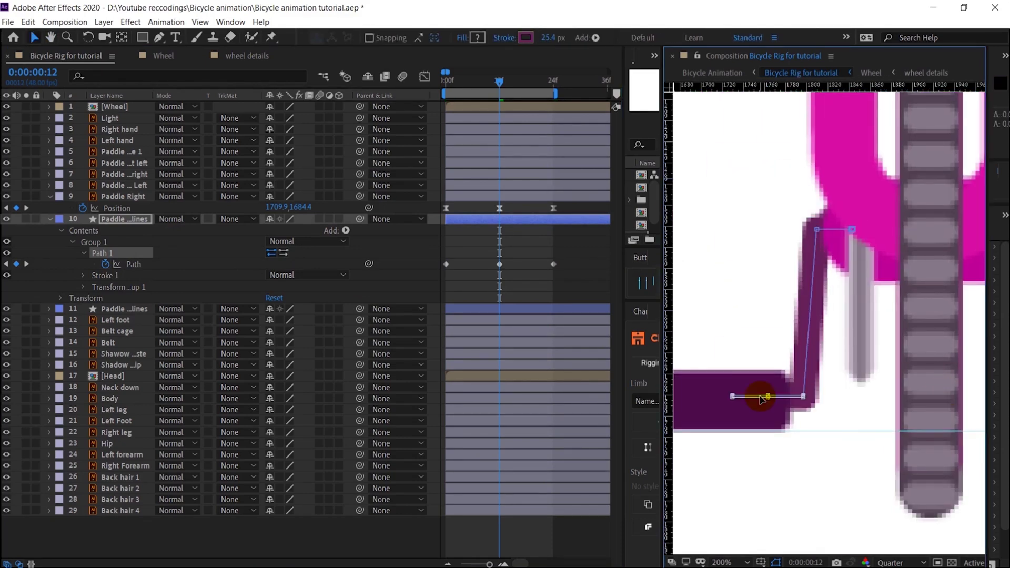
scroll(821, 368, "down", 1)
Apply Easy Ease to all three Path keyframes of the crank line and preview the motion
left_click_drag(500, 81, 549, 82)
left_click_drag(475, 250, 585, 242)
key("F9")
left_click_drag(551, 83, 445, 87)
key("space")
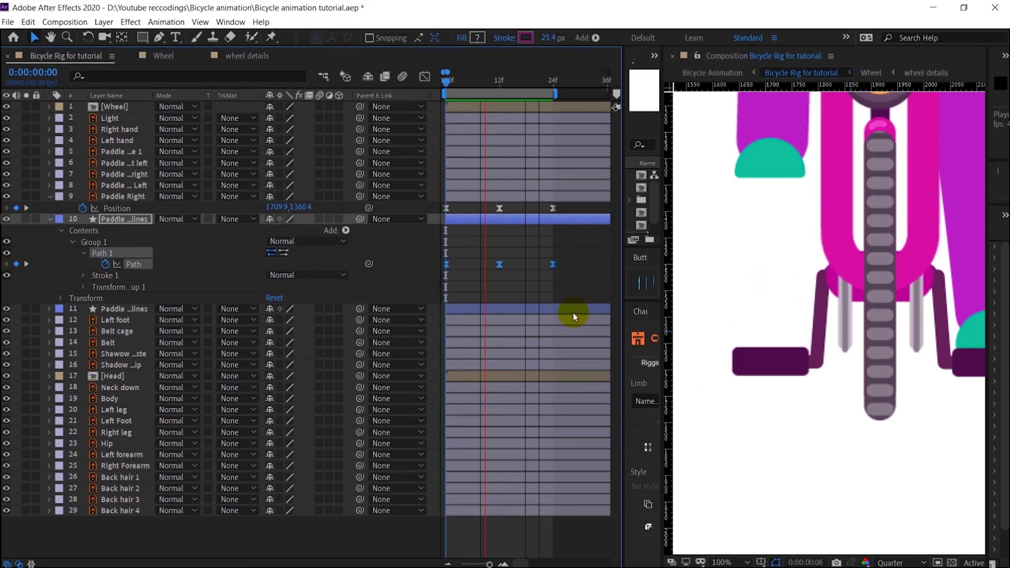
key("space")
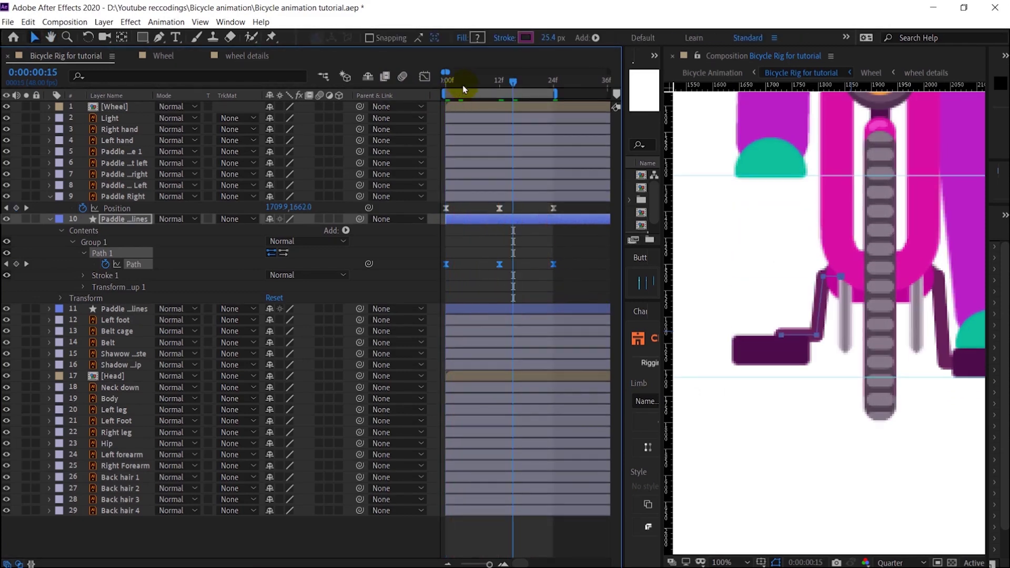
At frame 6, lower the crank line's outer path points to follow Paddle Right, adding a Path keyframe
left_click_drag(463, 84, 417, 90)
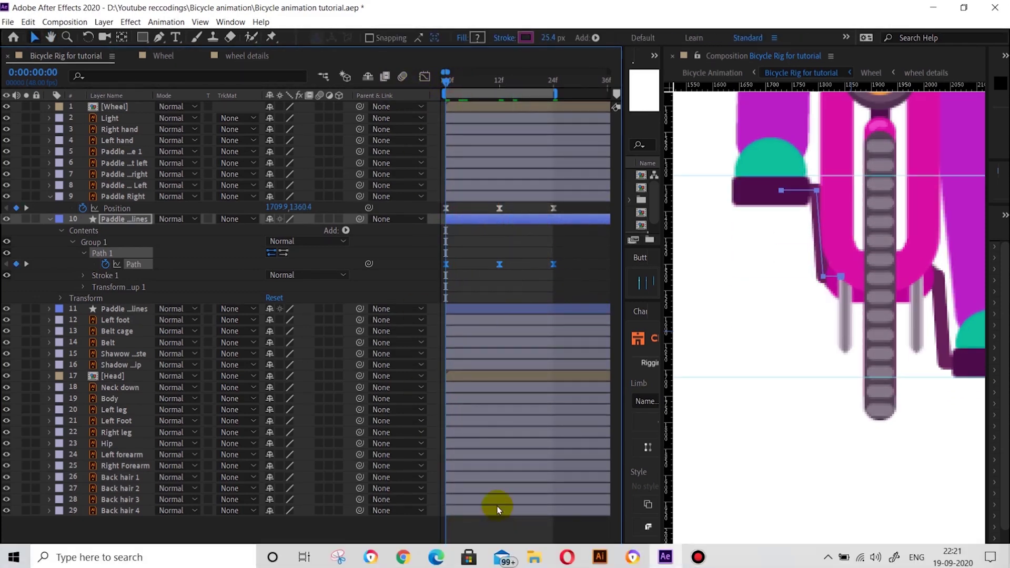
left_click(51, 74)
type("+")
key("Return")
left_click(124, 243)
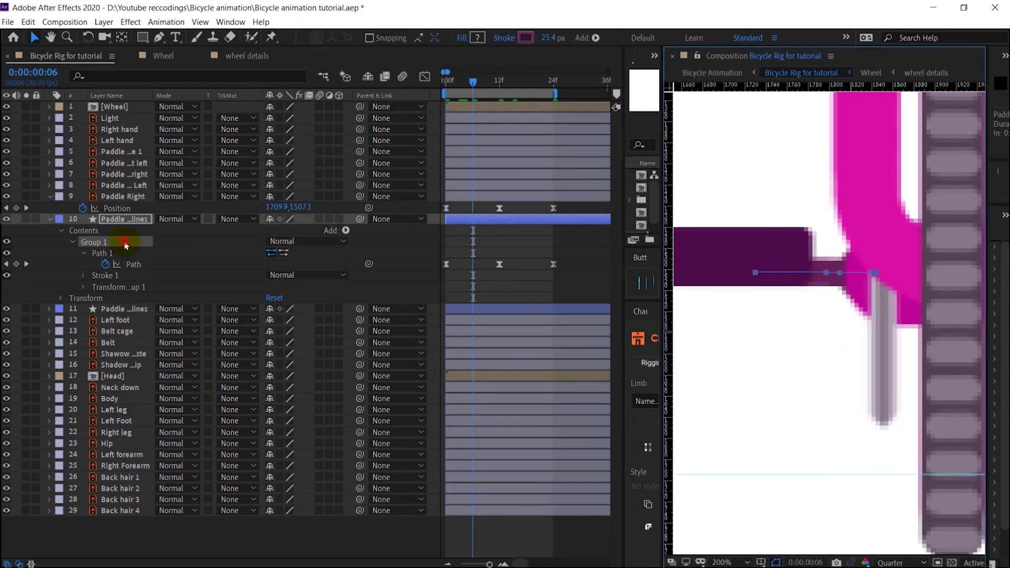
left_click(122, 254)
double_click(825, 273)
left_click_drag(825, 273, 829, 299)
scroll(848, 290, "down", 1)
At frame 18, lower the crank line's outer path points toward the pedal's height, adding a Path keyframe
key("k")
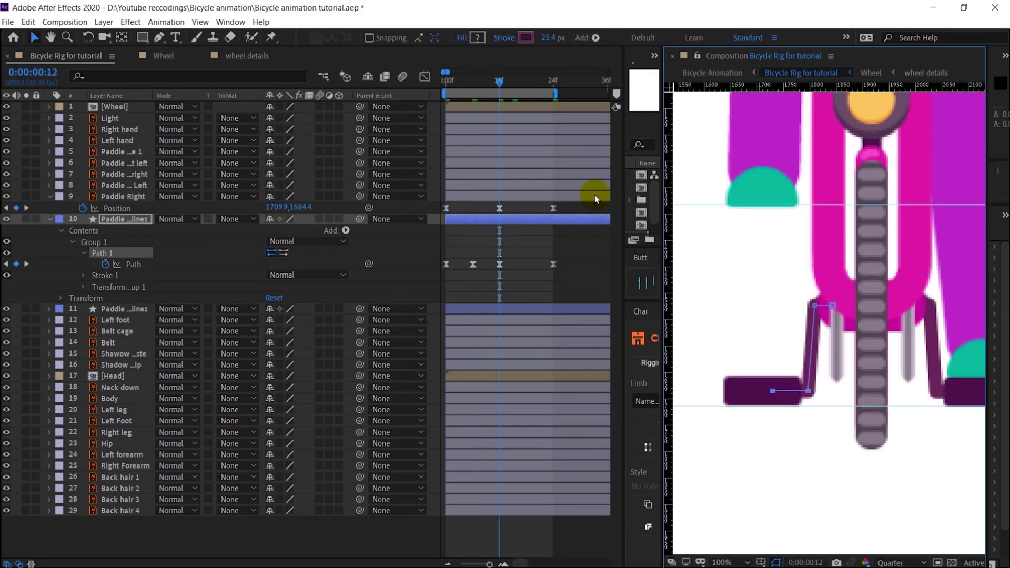
left_click(527, 82)
scroll(729, 311, "up", 1)
left_click_drag(728, 311, 830, 311)
key("shift+Down")
key("shift+Down")
key("shift+Down")
key("shift+Down")
key("shift+Down")
key("shift+Down")
key("shift+Down")
key("shift+Down")
key("shift+Down")
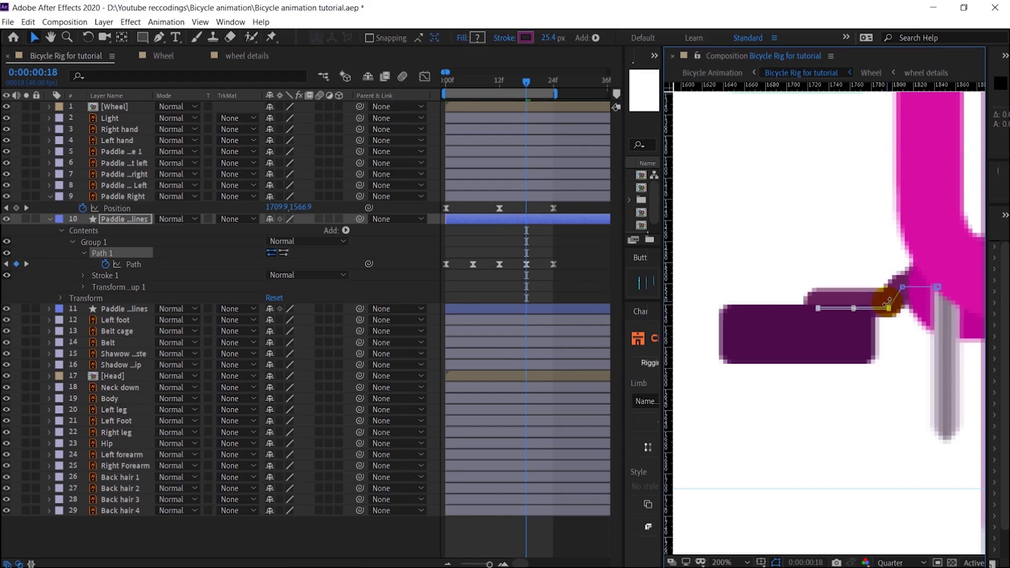
scroll(892, 318, "down", 1)
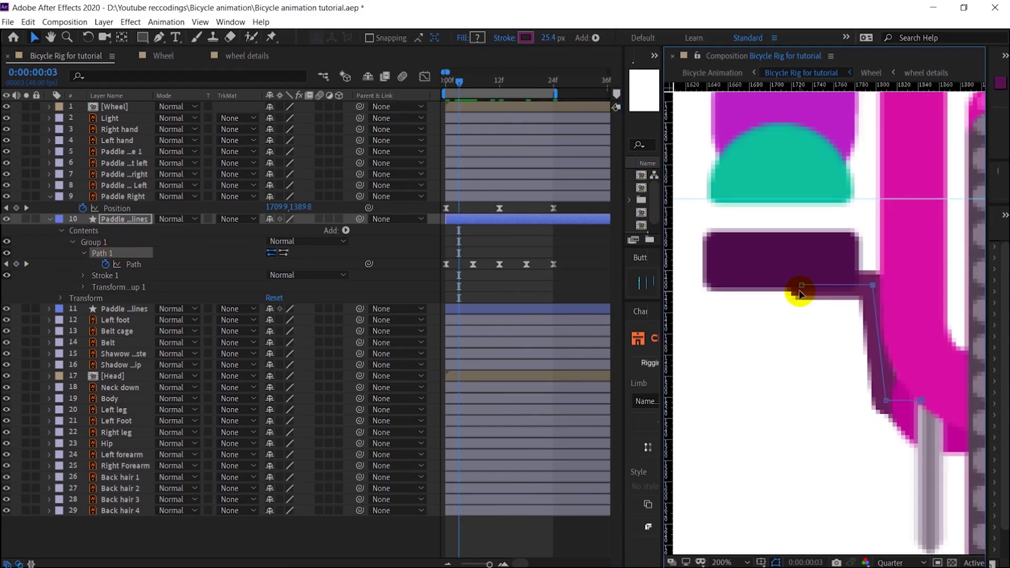
At frame 3, nudge the crank line's outer path points up toward the pedal, adding a Path keyframe
double_click(803, 286)
key("Up")
key("Up")
key("Up")
key("Up")
key("Up")
key("Up")
key("Up")
key("Up")
key("Up")
key("Up")
key("Up")
key("Up")
key("Up")
key("Up")
key("Up")
key("Up")
key("Up")
key("Up")
key("Up")
key("Up")
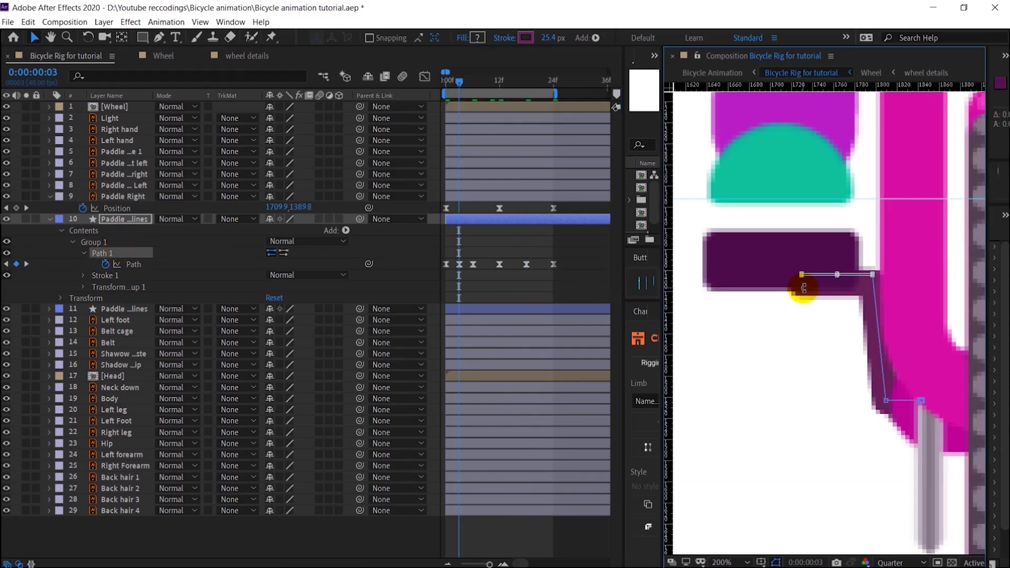
At frame 9, nudge the crank line's outer path points down toward the pedal, adding a Path keyframe
left_click_drag(33, 72, 46, 73)
left_click_drag(878, 493, 835, 363)
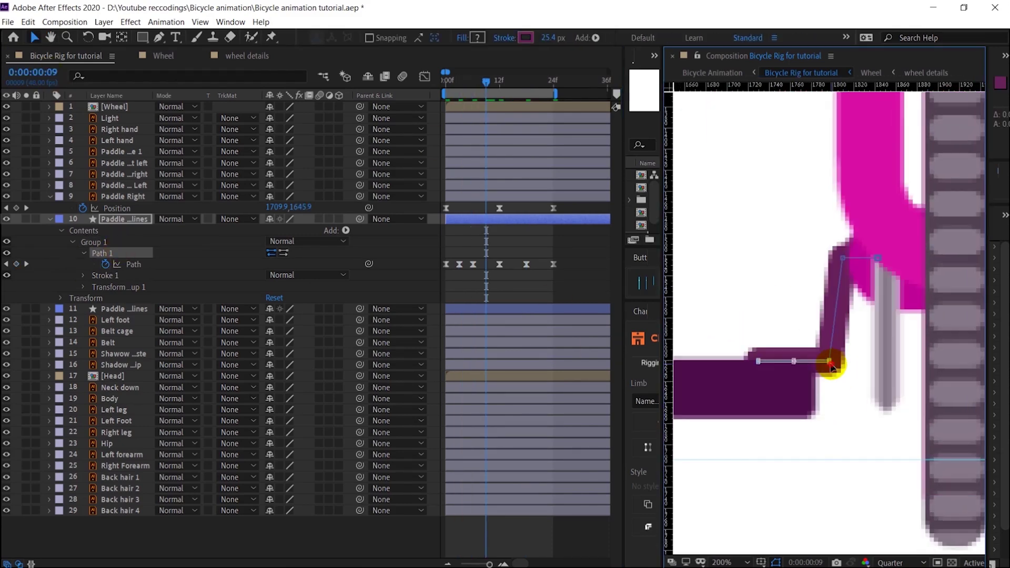
key("Down")
key("Down")
key("Down")
key("Down")
key("Down")
key("Down")
key("Down")
key("Down")
key("Down")
key("Down")
key("Down")
key("Down")
key("Down")
key("Down")
key("Down")
key("Down")
key("Down")
key("Down")
key("Down")
key("Down")
key("Up")
key("Up")
At frame 15, nudge the crank line's outer path points down onto the pedal, adding a Path keyframe
left_click_drag(29, 72, 43, 73)
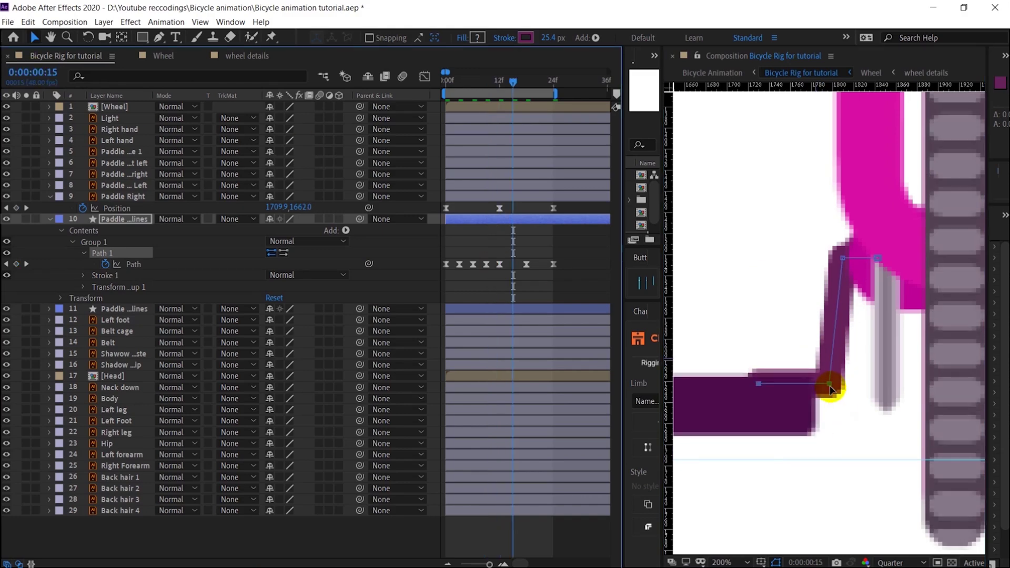
double_click(830, 386)
key("Down")
key("Down")
key("Down")
key("Down")
key("Down")
key("Down")
key("Down")
key("Down")
key("Down")
key("Down")
key("Down")
key("Down")
key("Down")
key("Down")
key("Down")
key("Down")
key("Down")
key("Down")
key("Down")
key("Down")
At frame 21, raise the crank line's outer path points onto the pedal, adding a Path keyframe
key("k")
left_click(41, 73)
type("+3")
key("Return")
left_click_drag(814, 191, 844, 353)
double_click(846, 337)
key("Up")
key("Up")
key("Up")
key("Up")
key("Up")
key("Up")
key("Up")
key("Up")
key("Up")
key("Up")
key("Up")
key("Up")
key("Up")
key("Up")
key("Up")
key("Up")
key("Up")
key("Up")
key("Up")
key("Up")
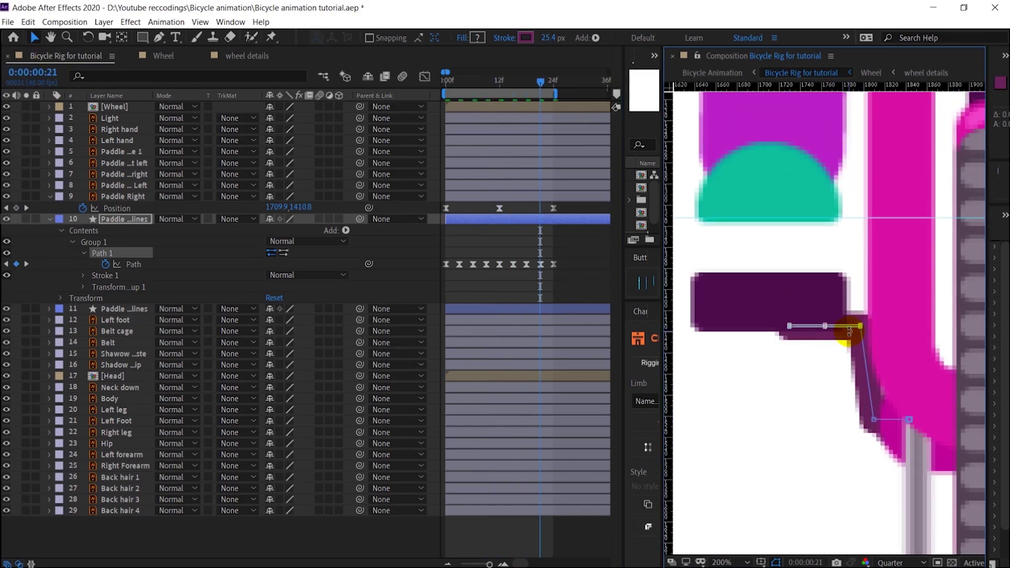
Play back the pedal and crank line animation to check that they stay aligned, and return to frame 0
scroll(812, 361, "down", 2)
key("space")
scroll(826, 405, "up", 1)
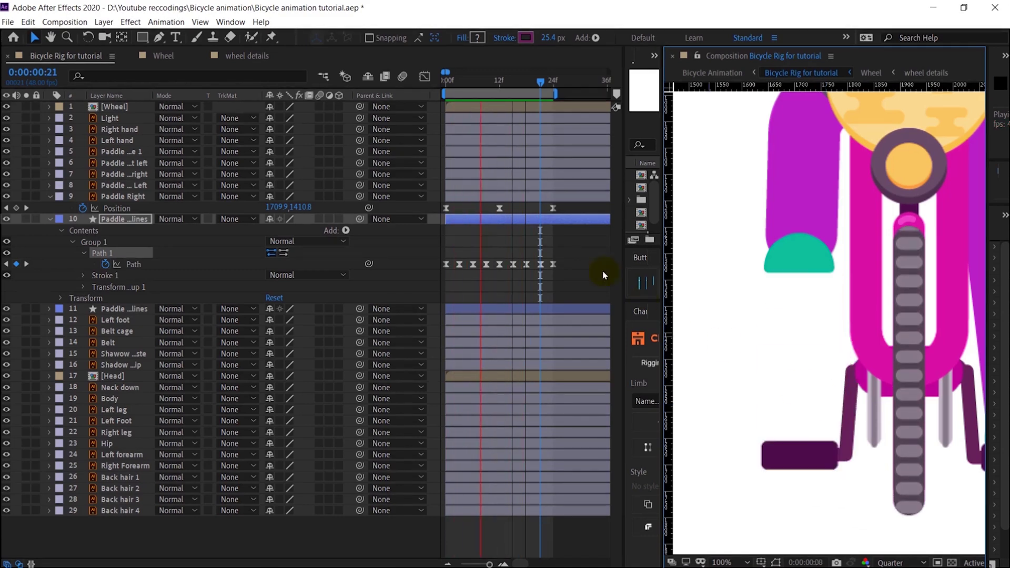
key("space")
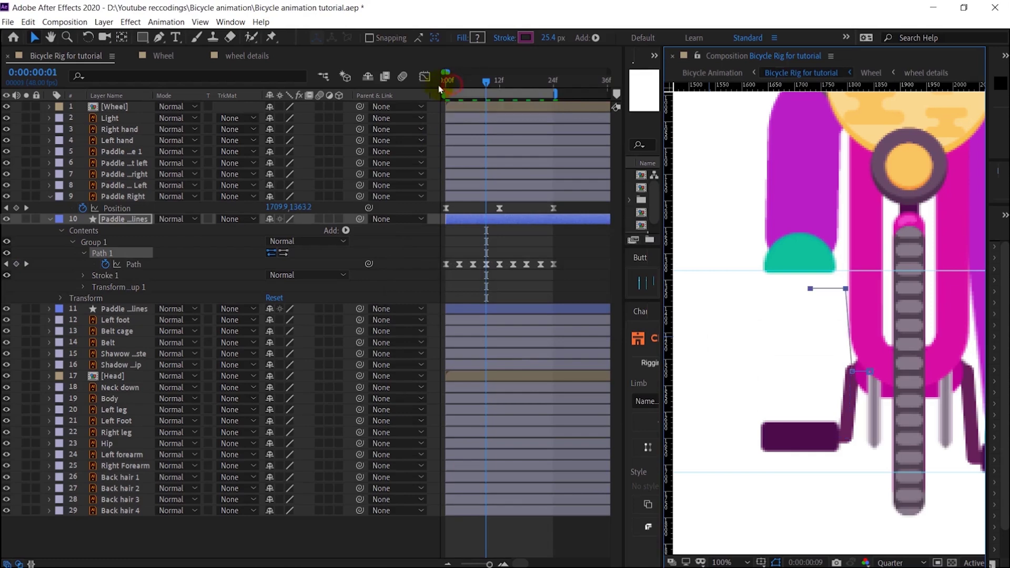
left_click(446, 86)
left_click(500, 264)
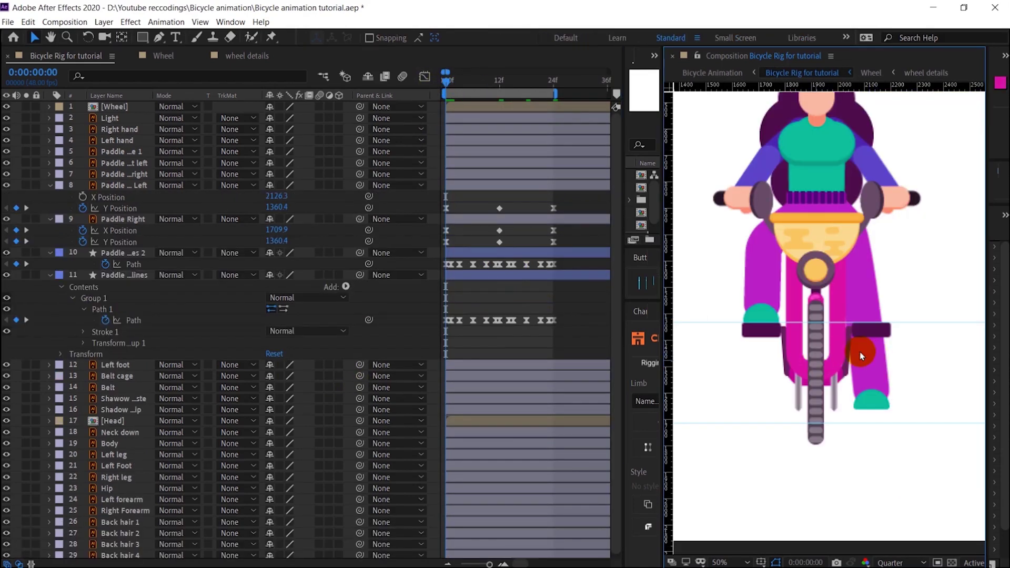
key("space")
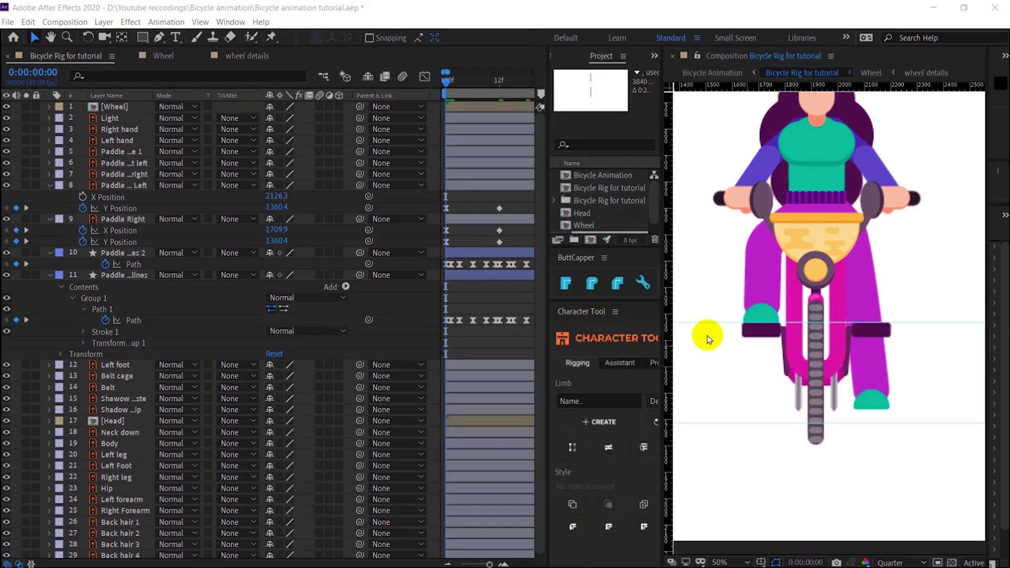
Examine how the rider's feet sit relative to the moving pedals, and return to frame 0
left_click(759, 311)
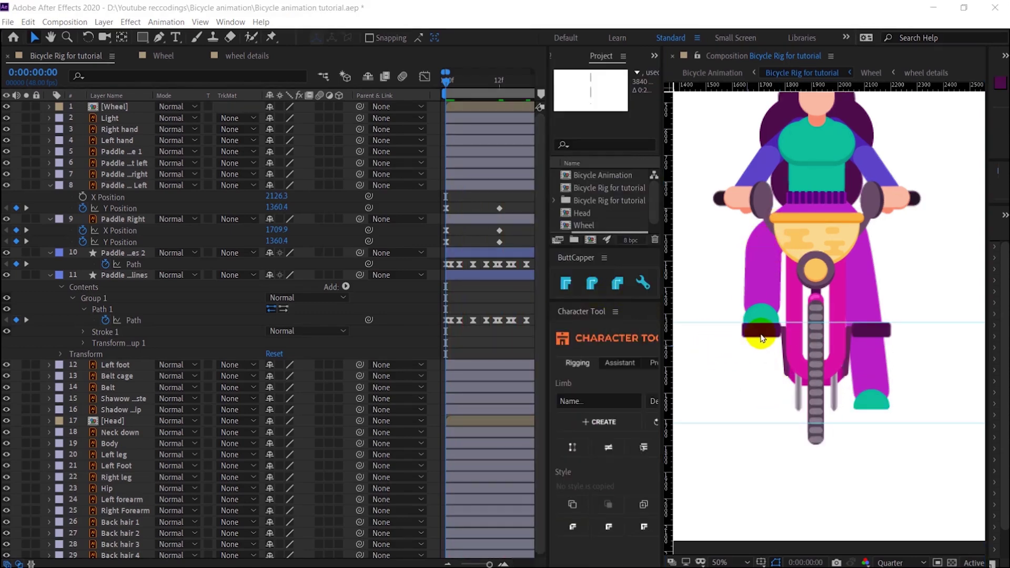
left_click(759, 310)
left_click(595, 284)
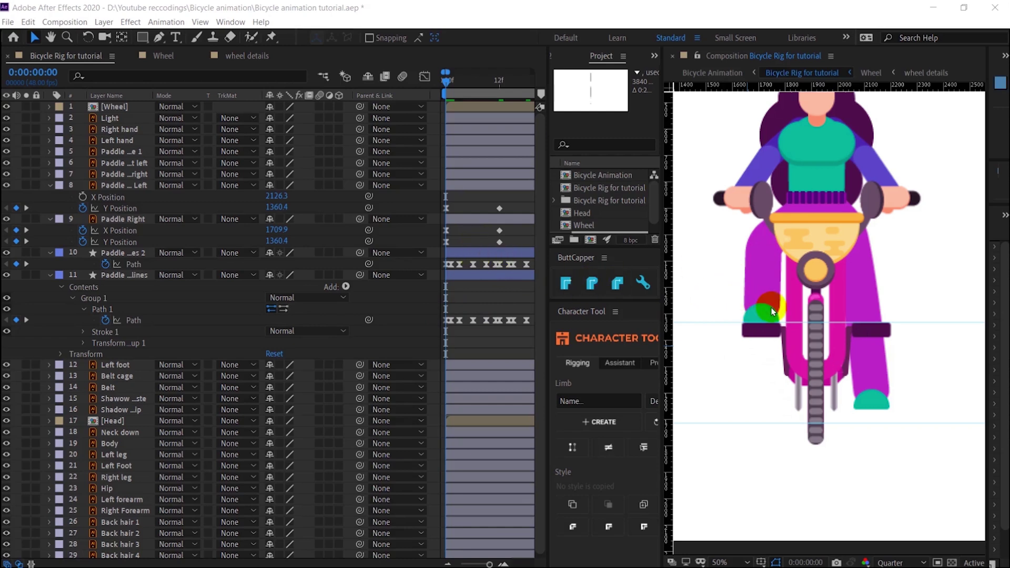
left_click(758, 331)
scroll(773, 332, "up", 1)
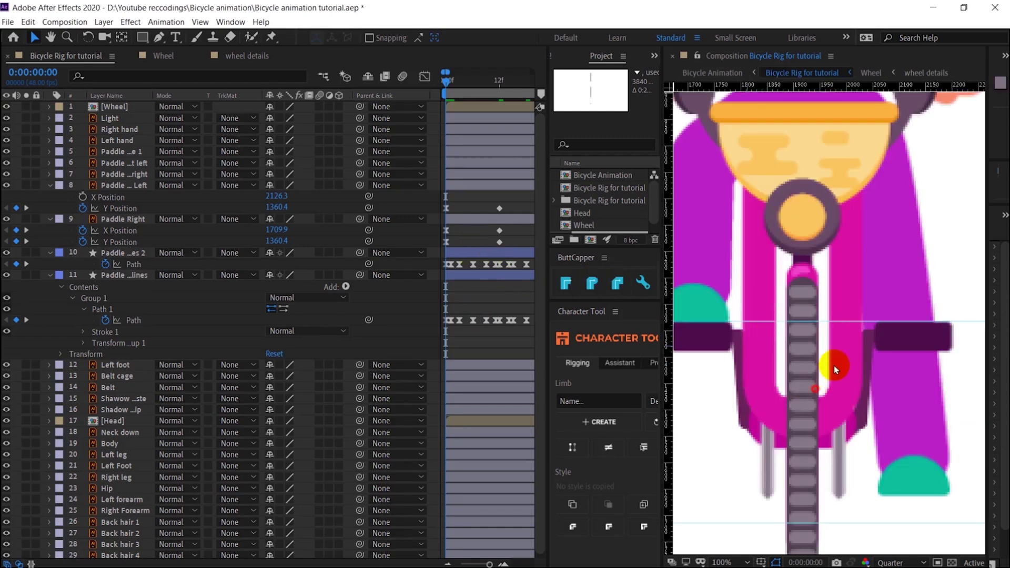
left_click(823, 317)
scroll(845, 374, "down", 2)
key("space")
scroll(847, 378, "up", 2)
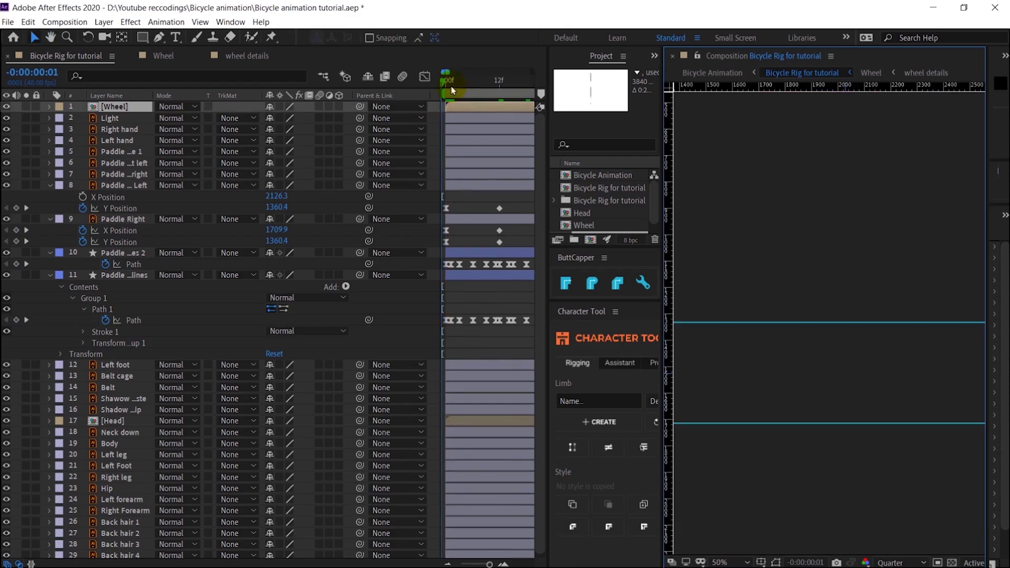
left_click(874, 404)
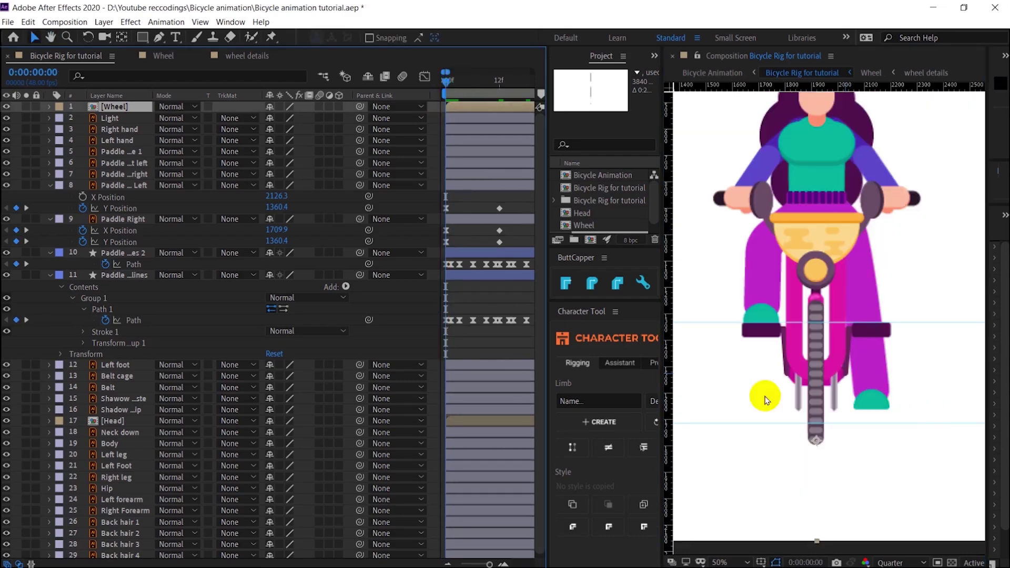
left_click(776, 362)
Move the Left foot layer up so that the foot rests on top of the raised left pedal
scroll(121, 337, "down", 1)
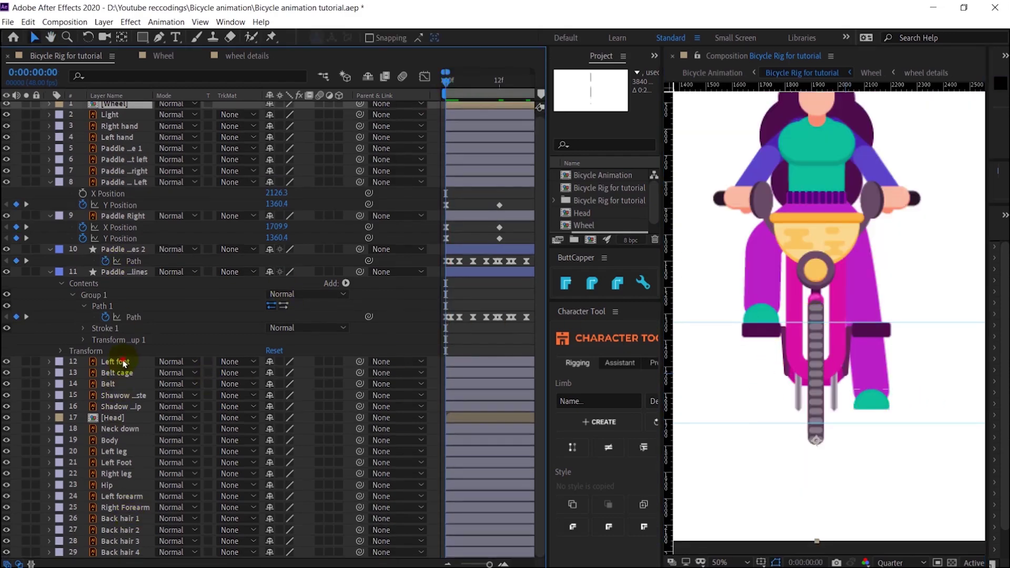
left_click(122, 362)
scroll(872, 400, "up", 1)
left_click_drag(914, 477, 912, 282)
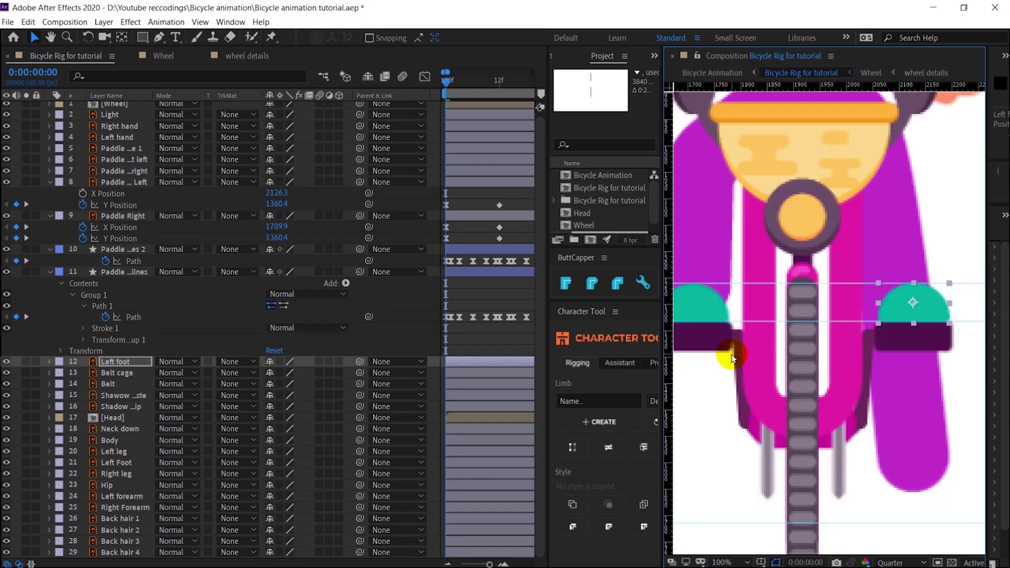
scroll(817, 368, "down", 1)
left_click(492, 339)
Parent the Left foot layer to the left pedal, and rename the other foot layer Right Foot, parented to Paddle Right
left_click(125, 362)
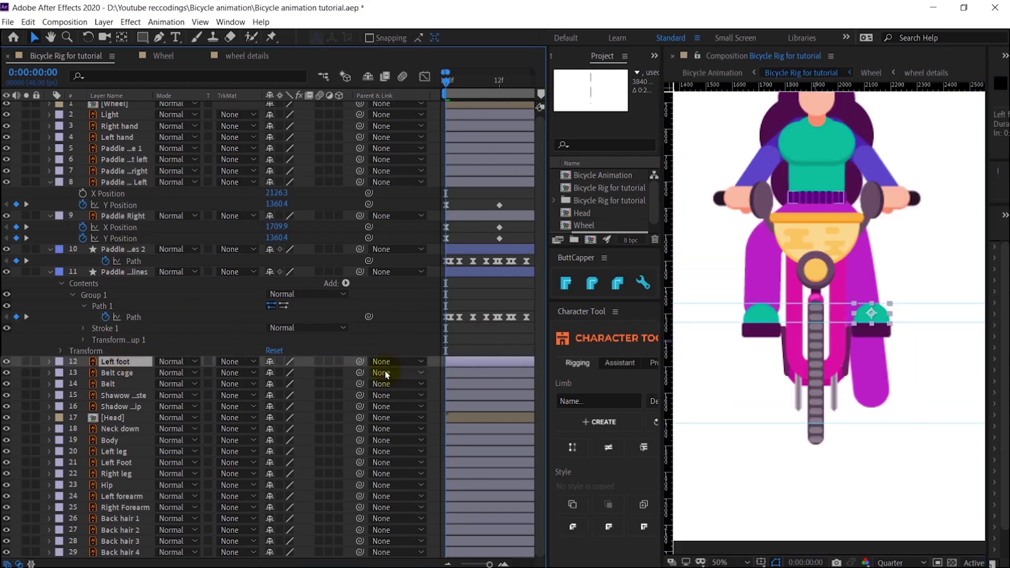
left_click_drag(360, 362, 121, 182)
left_click(116, 463)
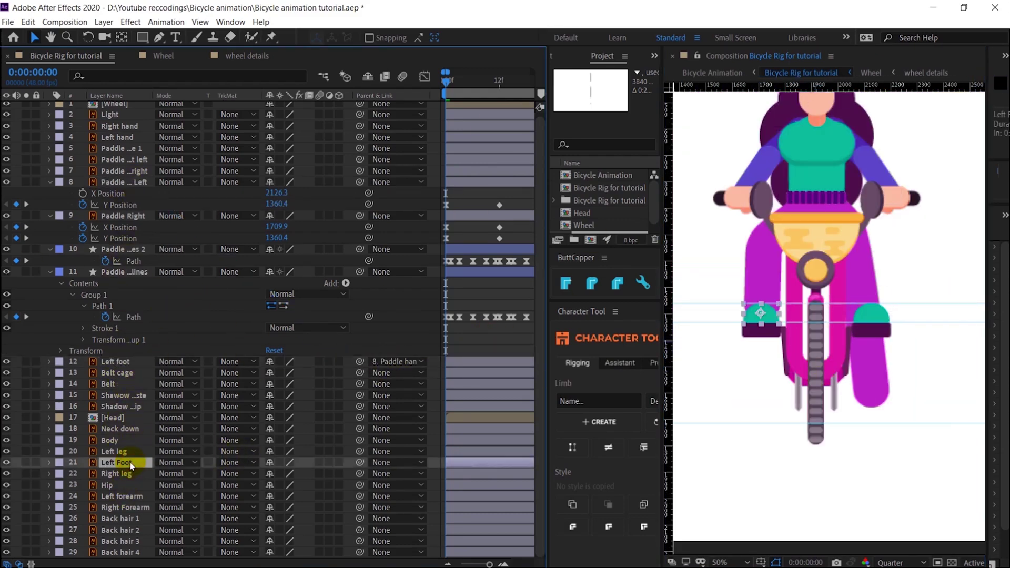
left_click_drag(360, 463, 134, 217)
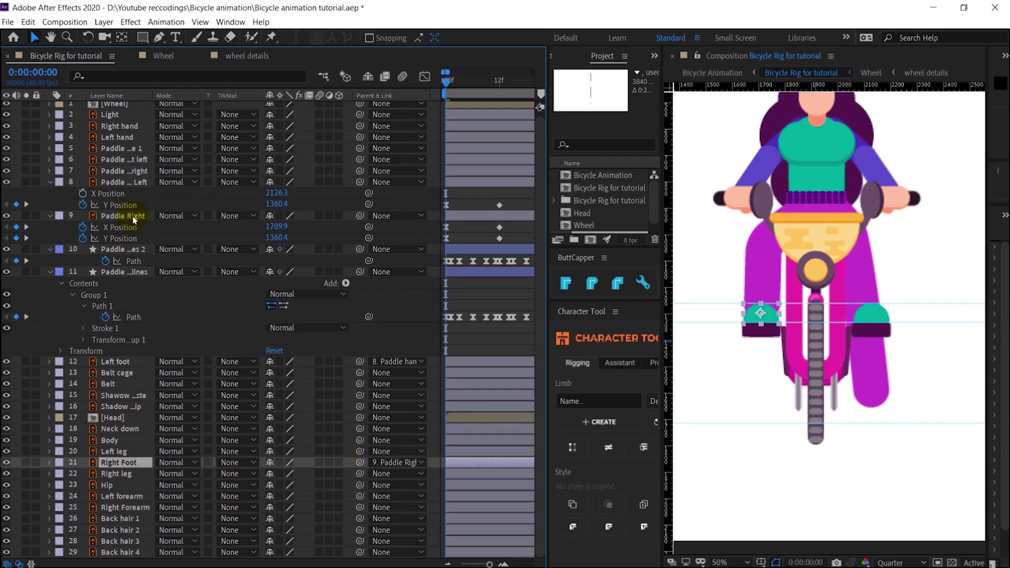
Move the Right Foot layer directly below Left foot in the layer stack and preview both feet following the pedals
left_click_drag(135, 462, 135, 367)
key("space")
key("space")
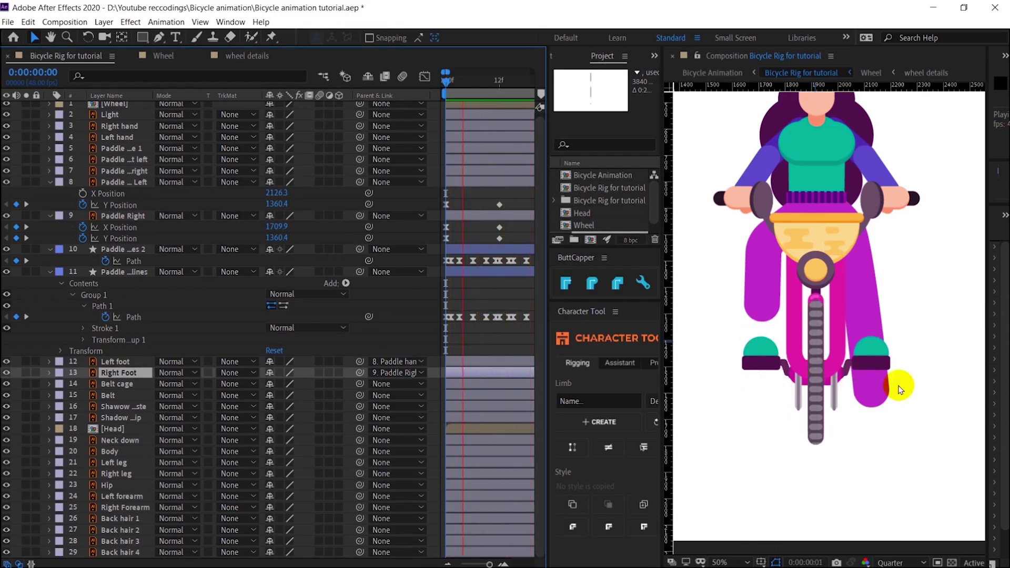
key("space")
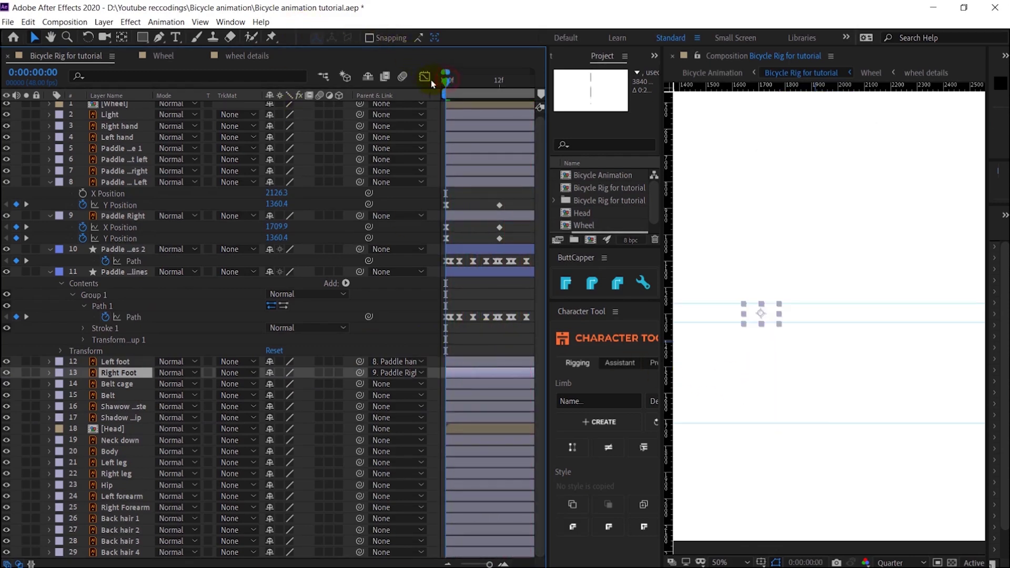
Create a Character Tool limb of the Default type named Right leg
left_click_drag(547, 261, 503, 263)
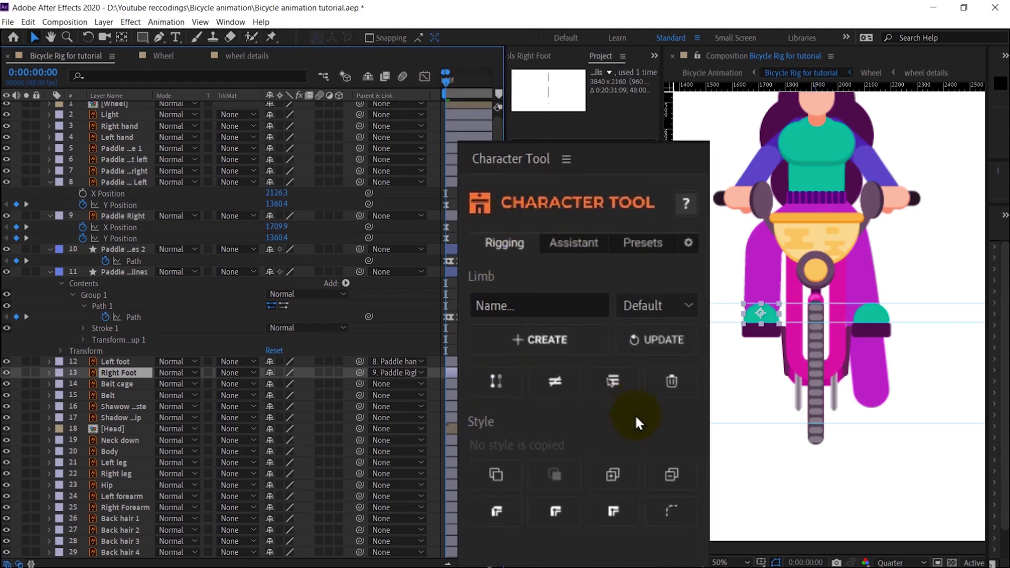
left_click(652, 315)
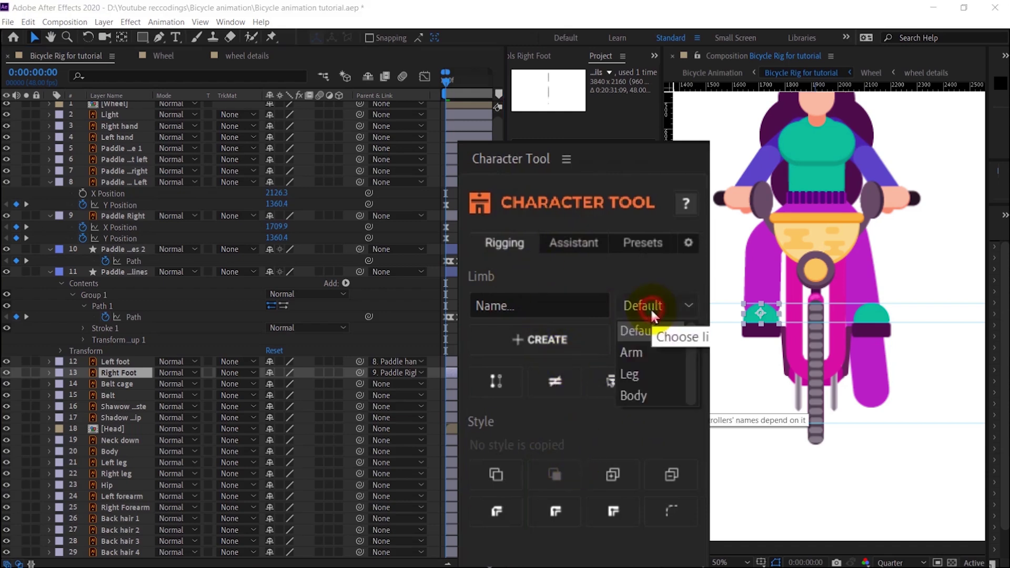
left_click(528, 306)
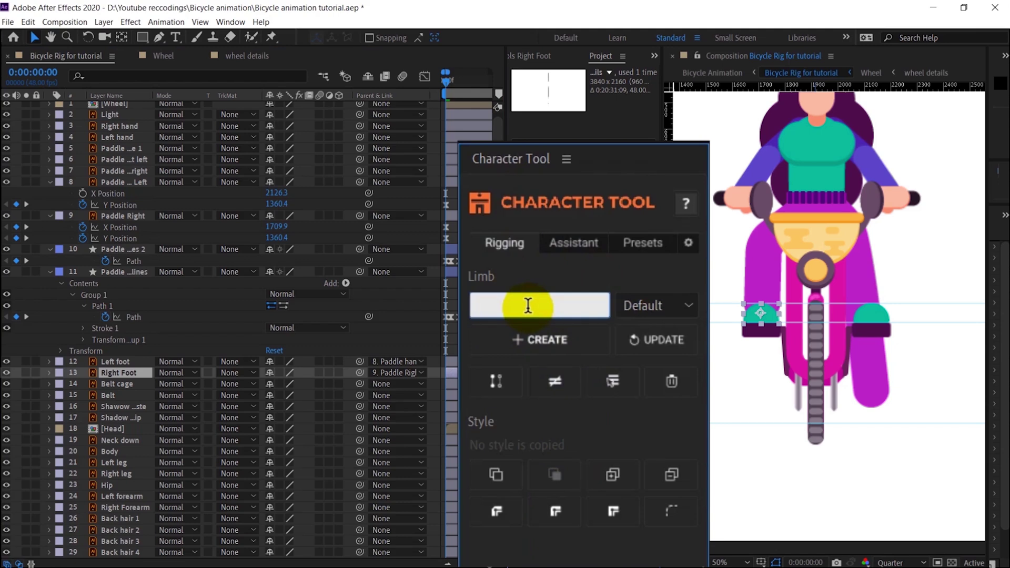
type("Right leg")
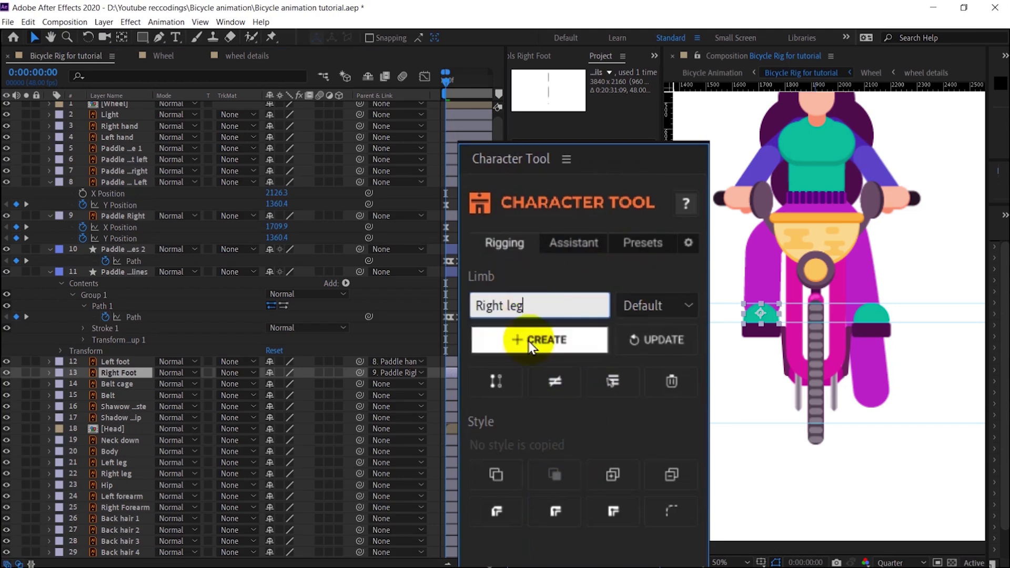
left_click(537, 345)
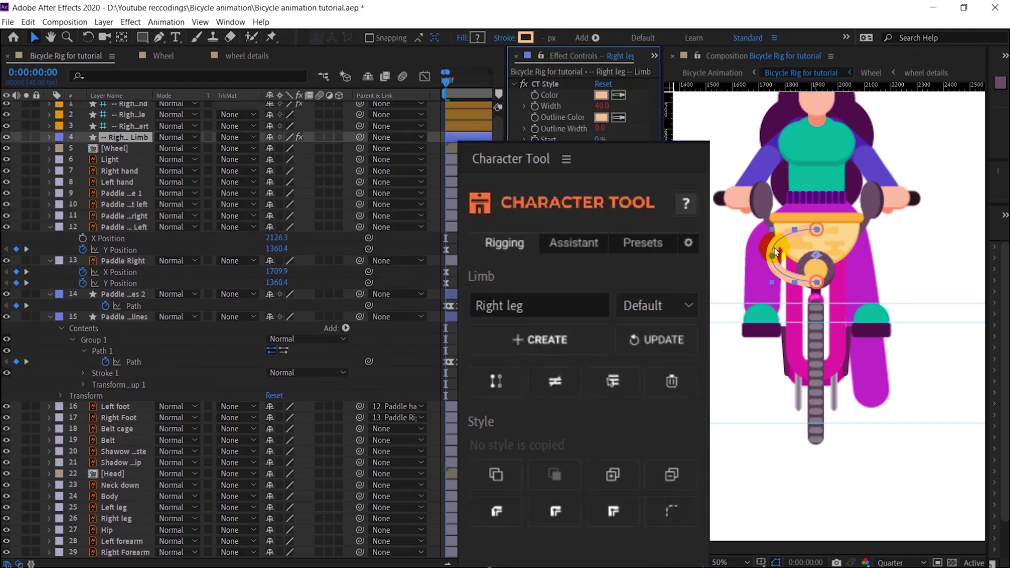
Move the four Right leg limb layers directly above the original Right leg artwork in the layer stack
left_click(140, 104)
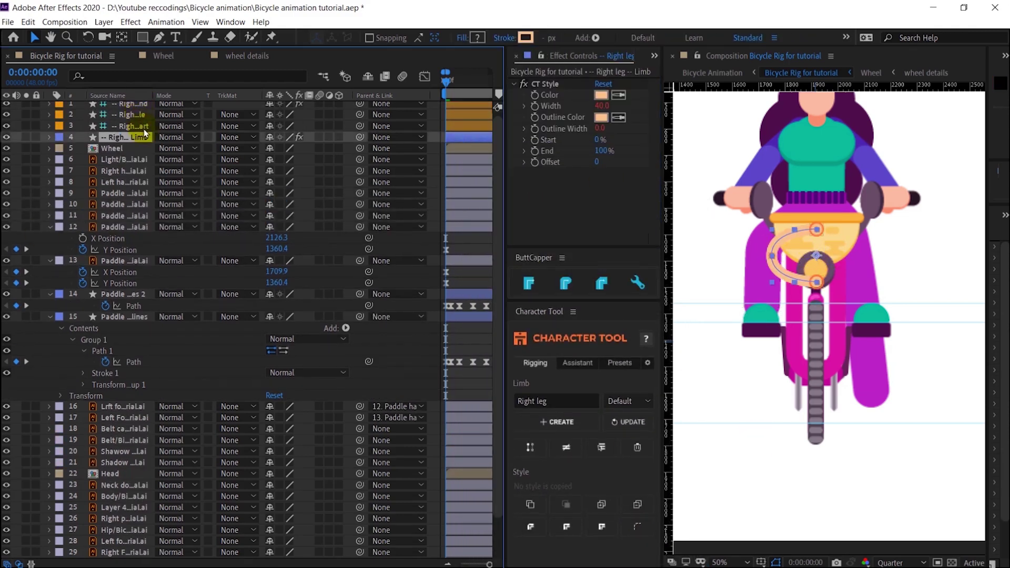
scroll(141, 106, "up", 1)
left_click(133, 108)
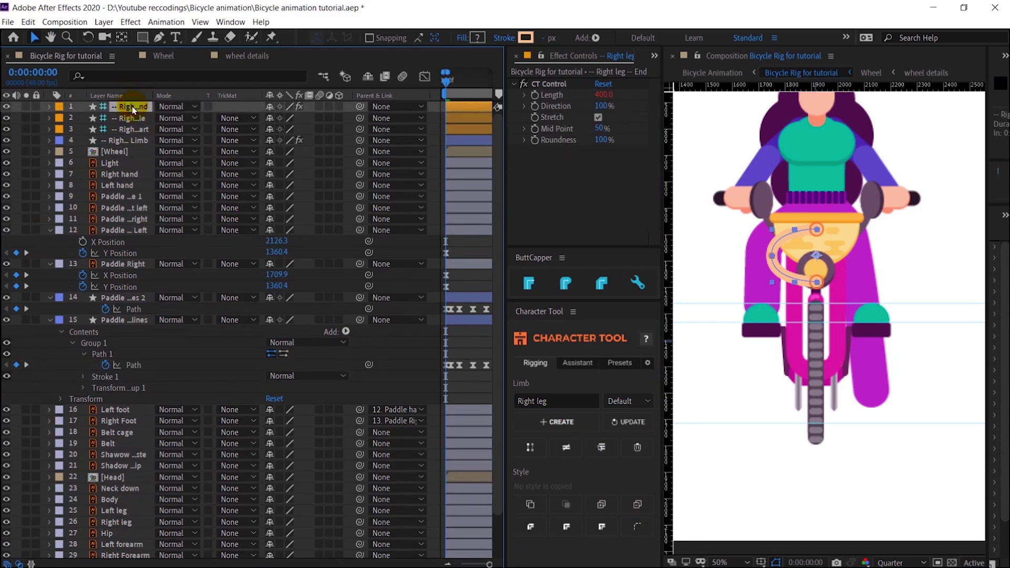
left_click(108, 96)
left_click(125, 141, "shift")
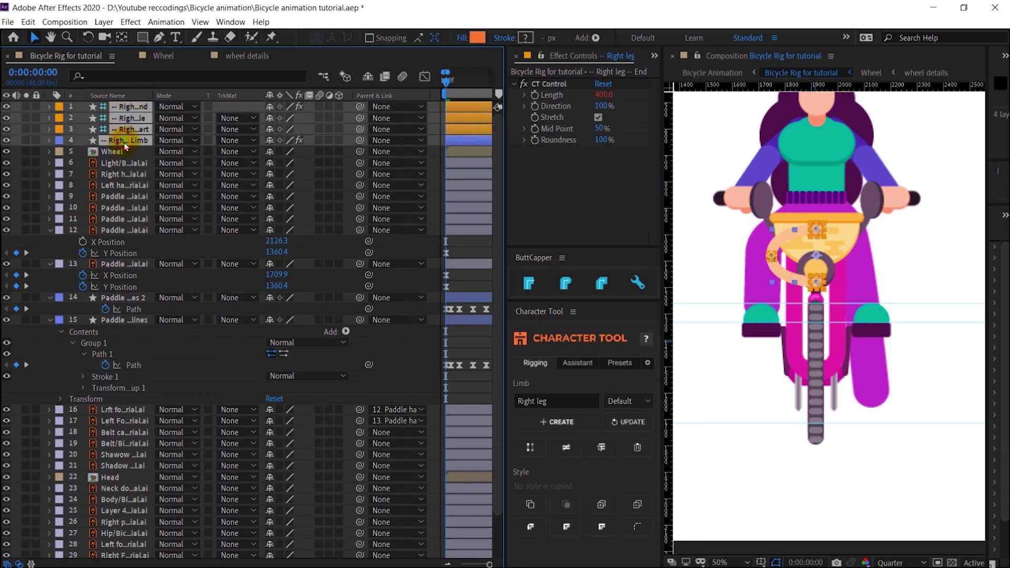
left_click_drag(125, 146, 164, 229)
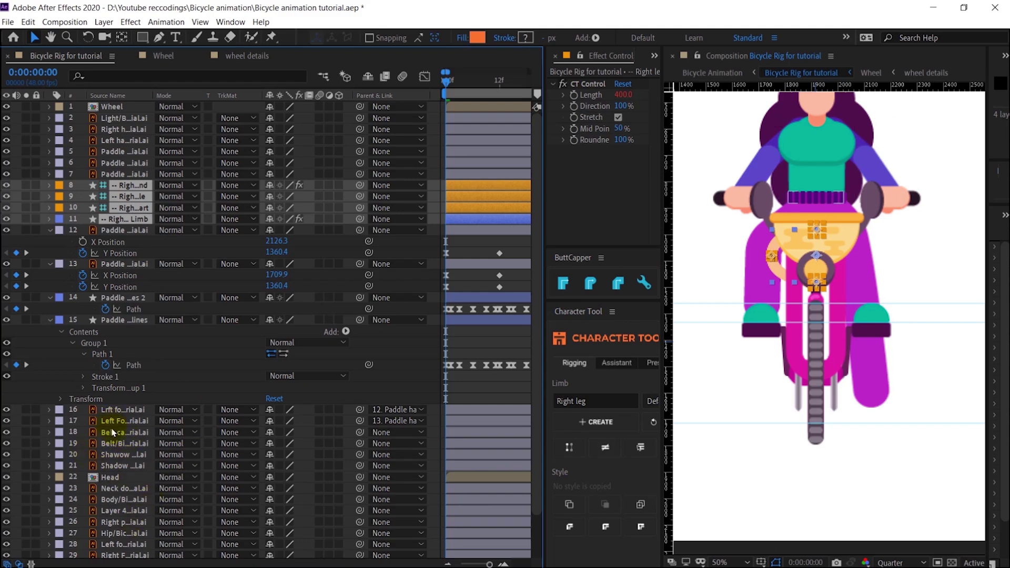
scroll(113, 433, "down", 3)
left_click(108, 95)
left_click(116, 473)
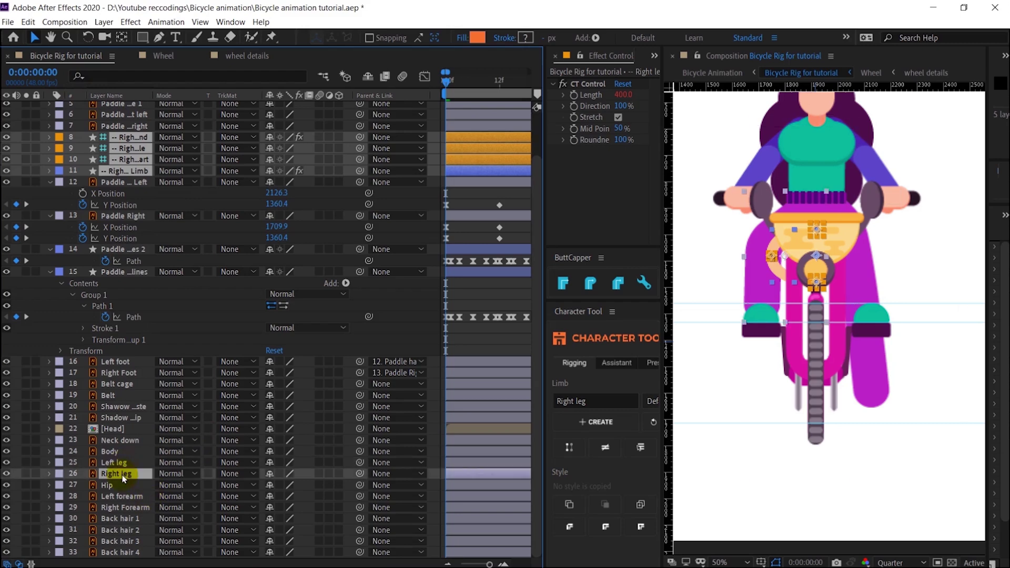
left_click_drag(123, 476, 129, 176)
left_click(136, 136, "shift")
left_click_drag(135, 136, 179, 493)
Solo the Right leg artwork with its limb layers, and place the limb's Start controller at the hip and End controller at the ankle
left_click(25, 485)
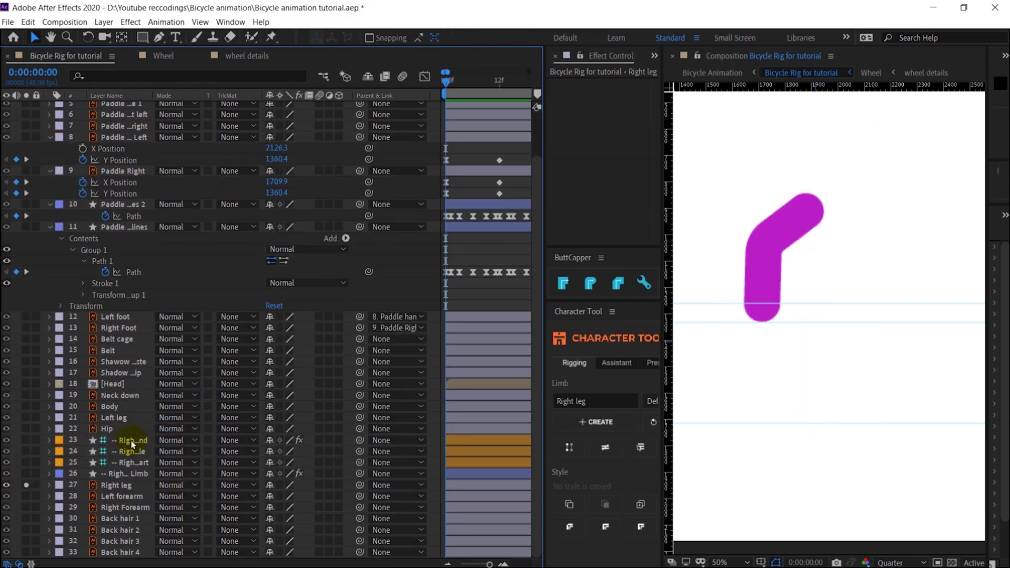
left_click(713, 232)
scroll(737, 192, "up", 1)
left_click_drag(896, 267, 883, 225)
left_click_drag(896, 372, 788, 417)
left_click(525, 38)
left_click(282, 99)
left_click(819, 255)
Select the Right leg limb layer and make room to show its CT Style settings in full
left_click(125, 473)
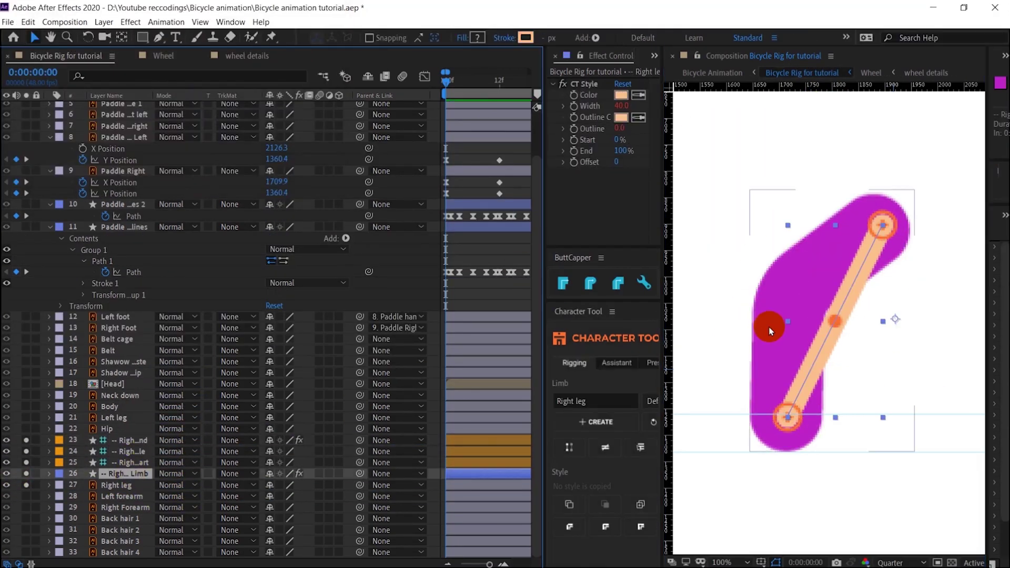
scroll(770, 330, "down", 2)
scroll(770, 331, "up", 2)
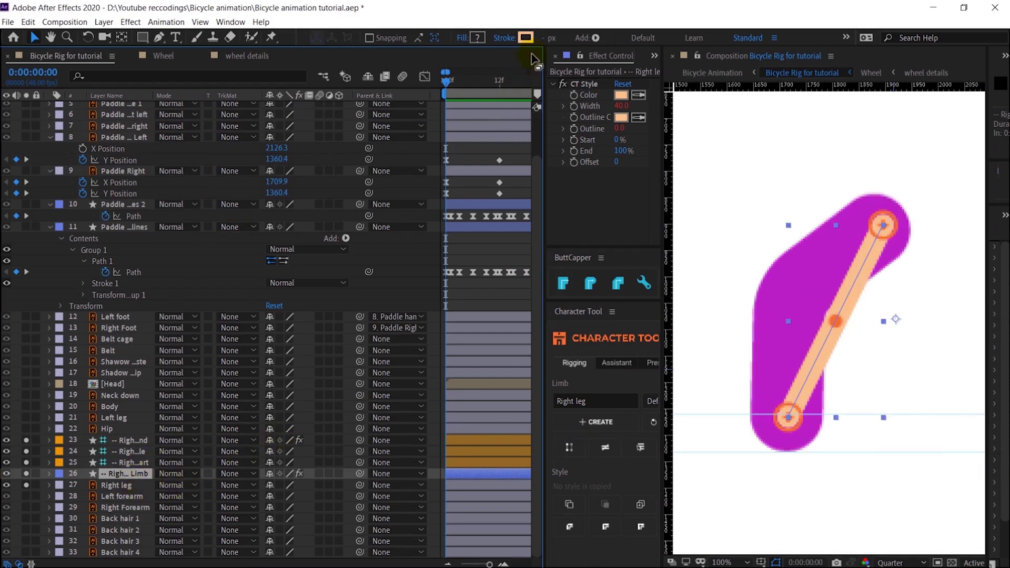
left_click(126, 462)
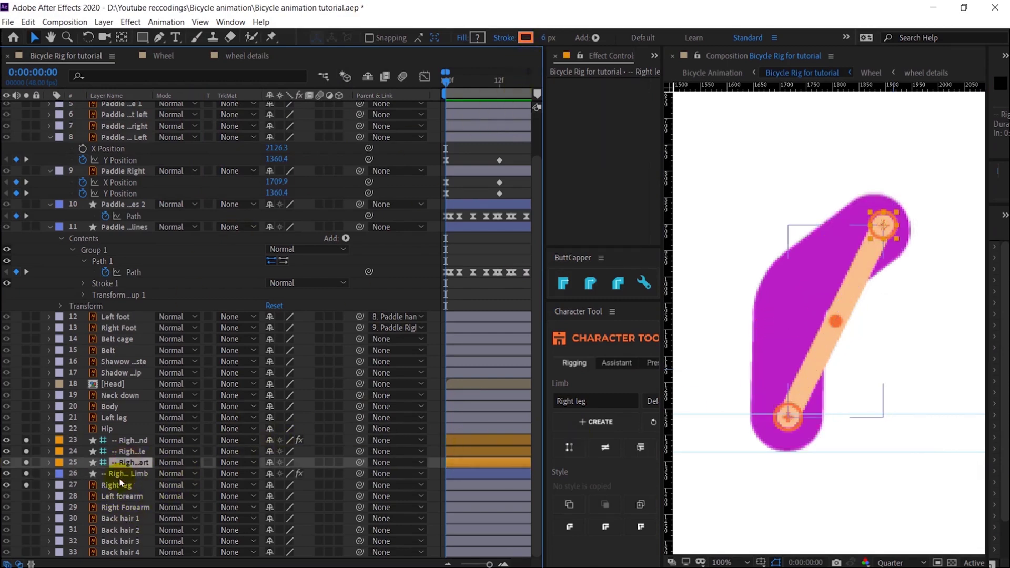
left_click(125, 476)
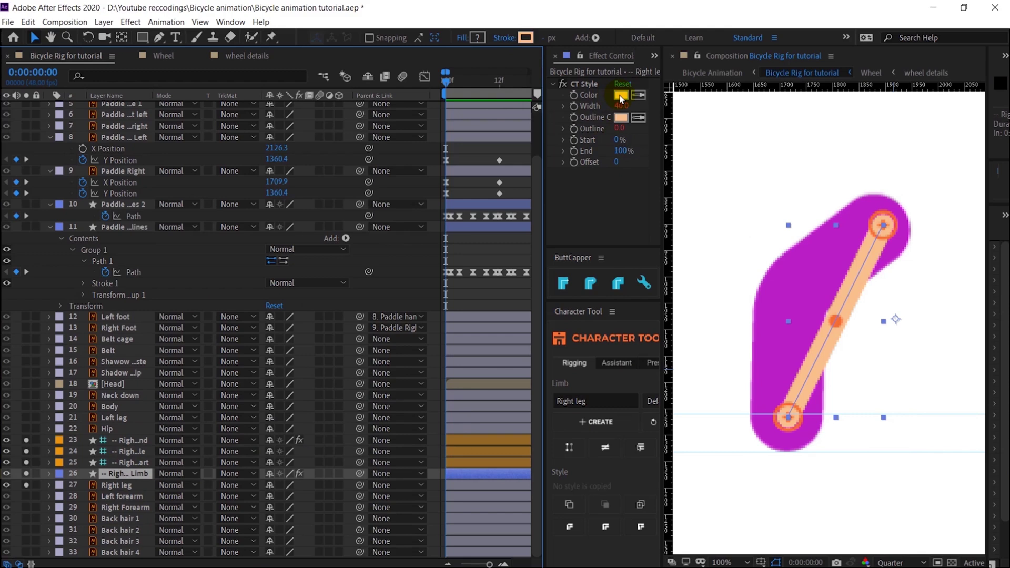
left_click_drag(546, 91, 501, 95)
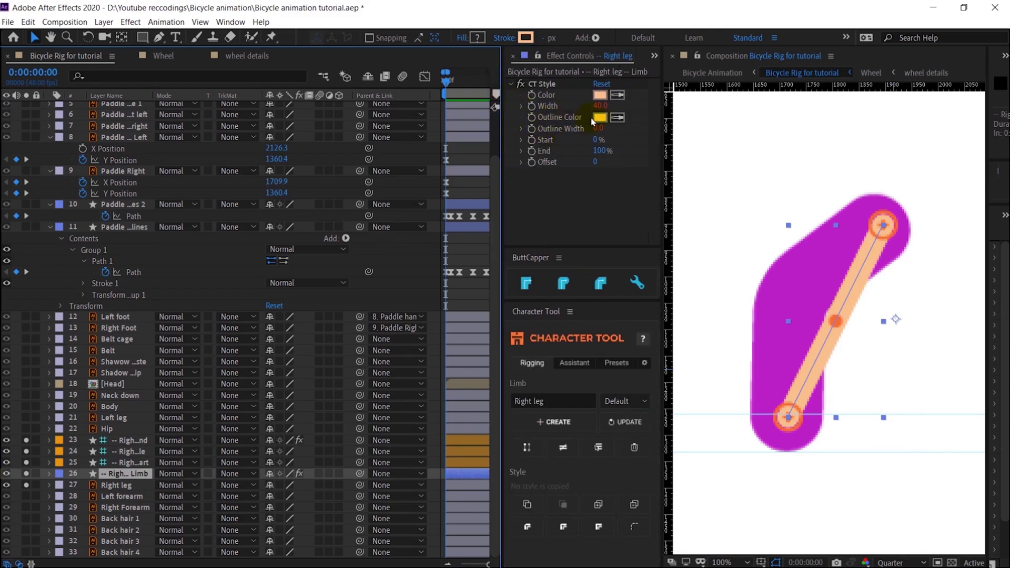
Try increasing the Outline Width of the Right leg limb to thicken it
left_click_drag(598, 128, 639, 128)
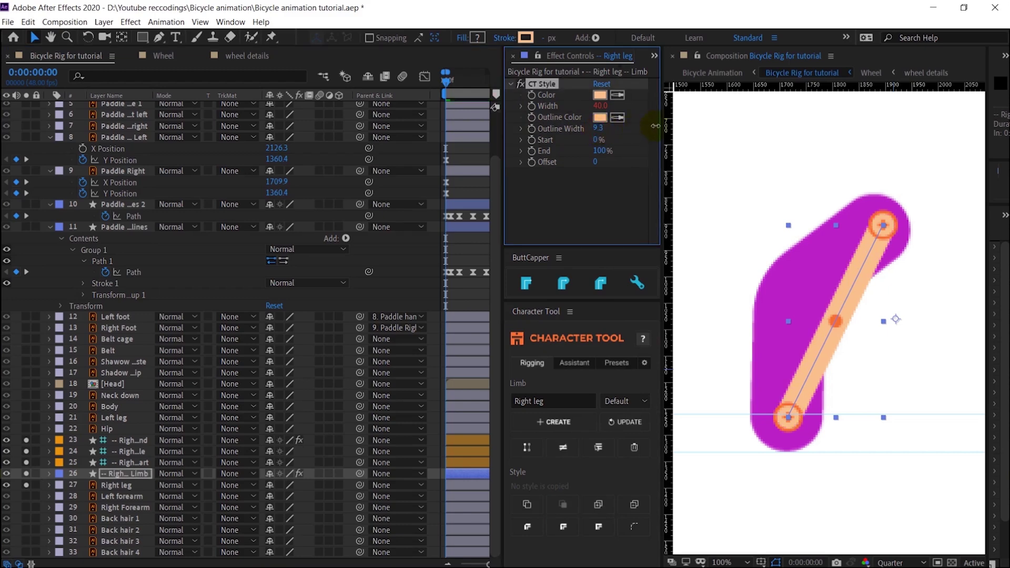
left_click(859, 216)
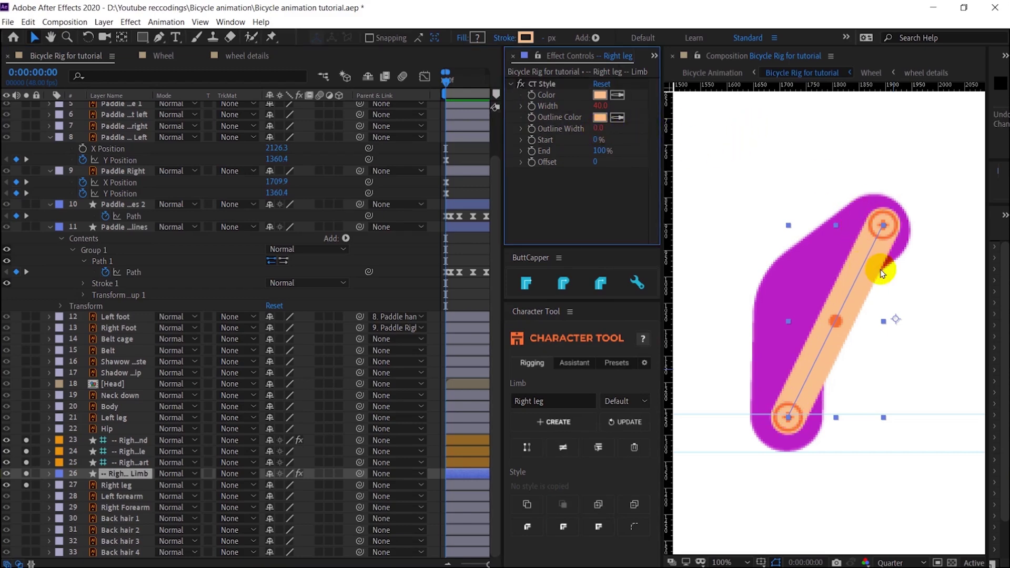
Undo the last Outline Width change and sample the Right leg artwork's purple as the limb's Color
key("ctrl+z")
left_click(600, 95)
left_click(282, 99)
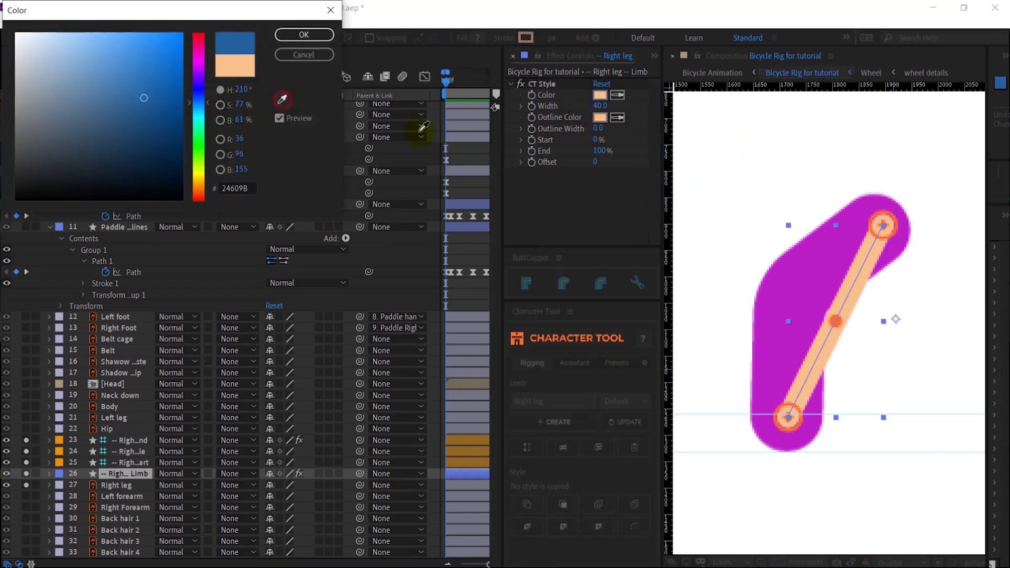
left_click(828, 268)
key("Escape")
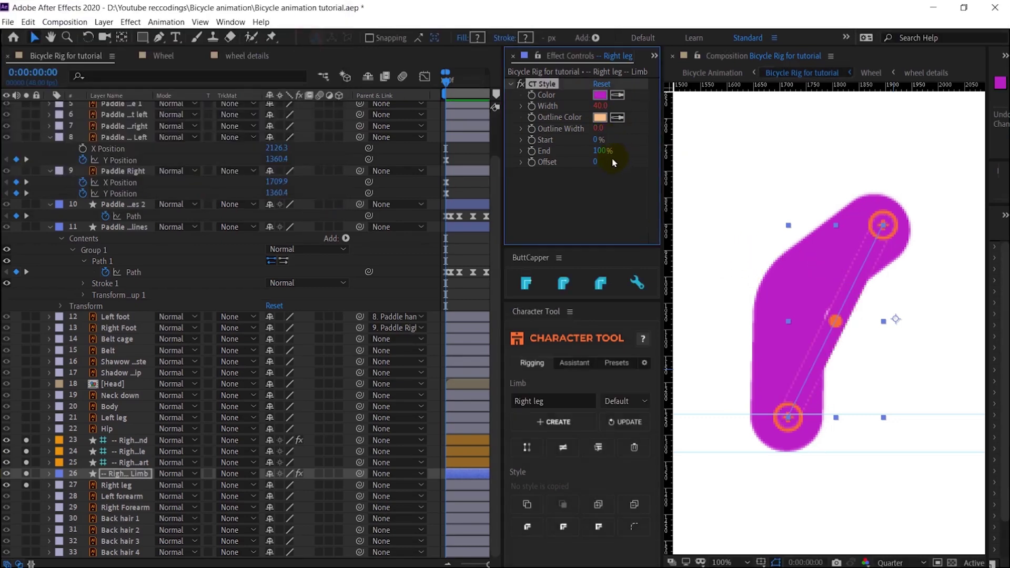
Set the Right leg limb's Width to 131 and compare it with the original artwork by toggling that layer's solo
left_click_drag(600, 106, 648, 101)
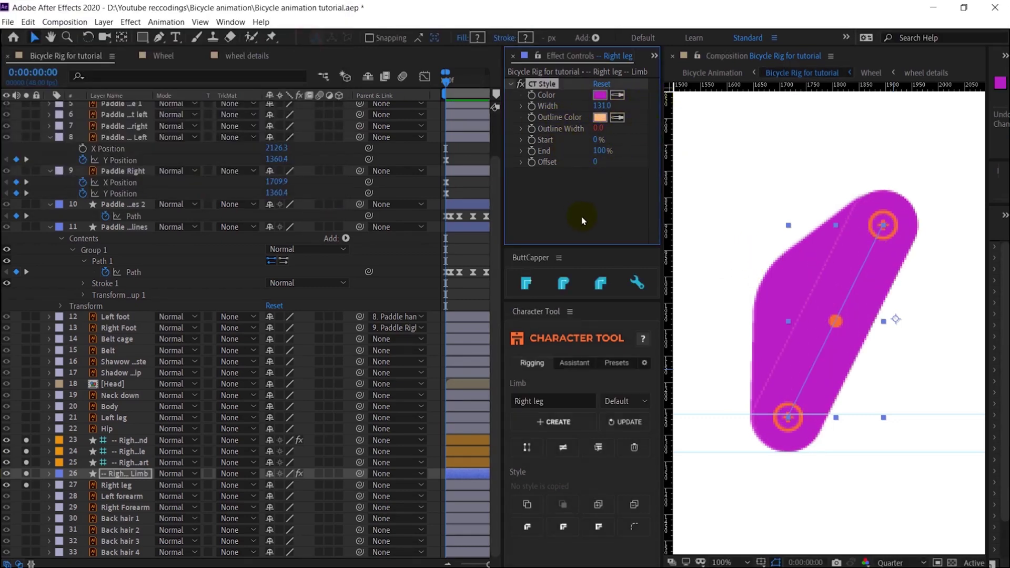
left_click(26, 484)
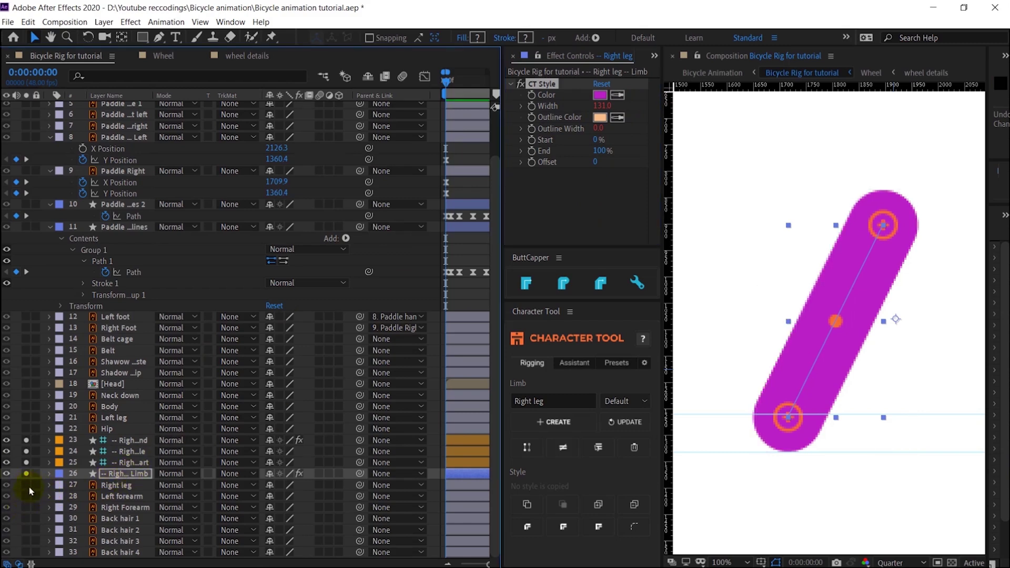
left_click(26, 485)
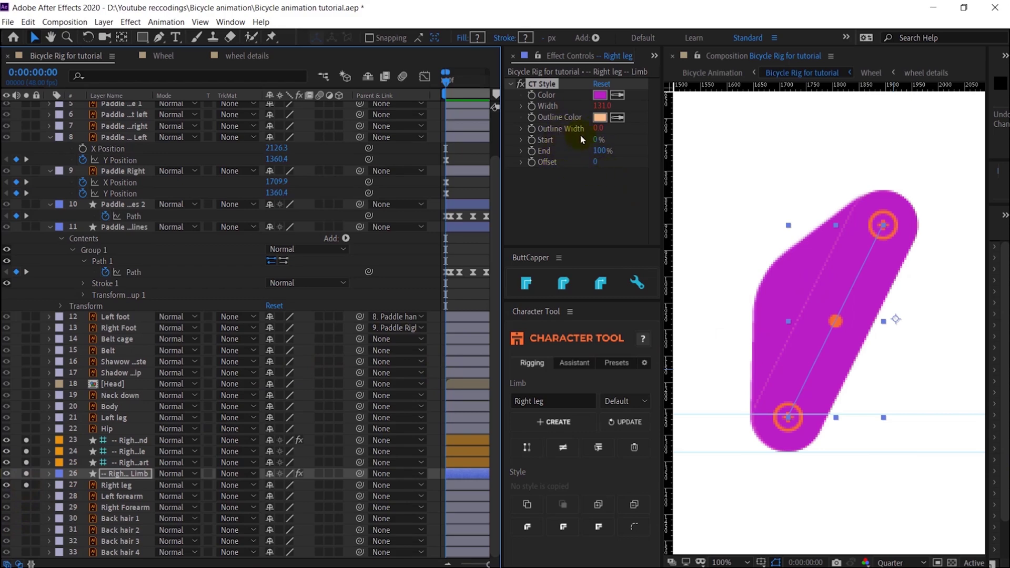
Shape the knee bend through the Right leg End controller with Length 460, Mid Point 60% and Roundness 50%
left_click(126, 441)
left_click_drag(600, 95, 619, 107)
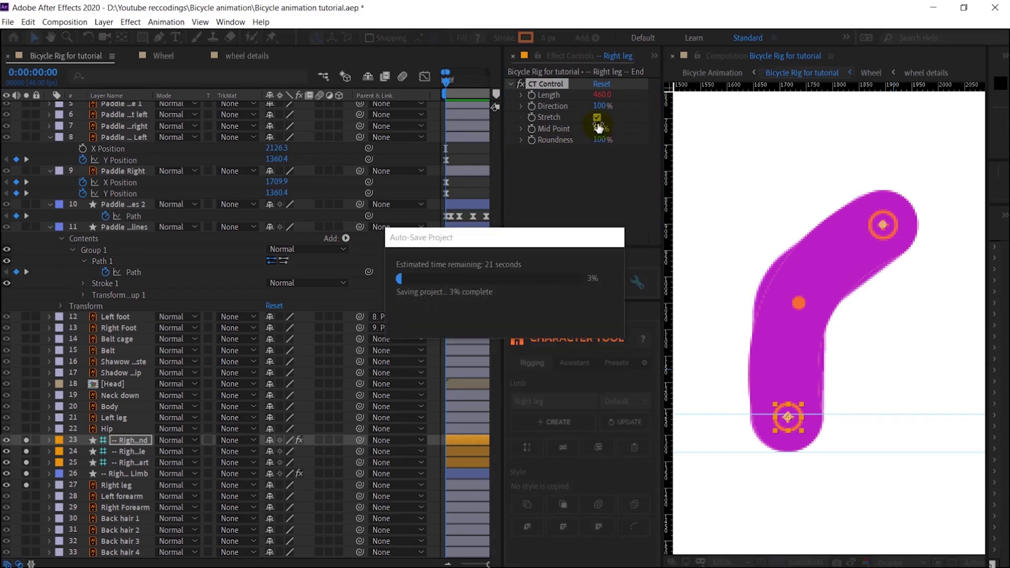
left_click_drag(608, 126, 631, 128)
mouse_move(623, 186)
left_mouse_down()
mouse_move(605, 199)
mouse_move(636, 167)
mouse_move(622, 194)
mouse_move(629, 185)
left_mouse_up()
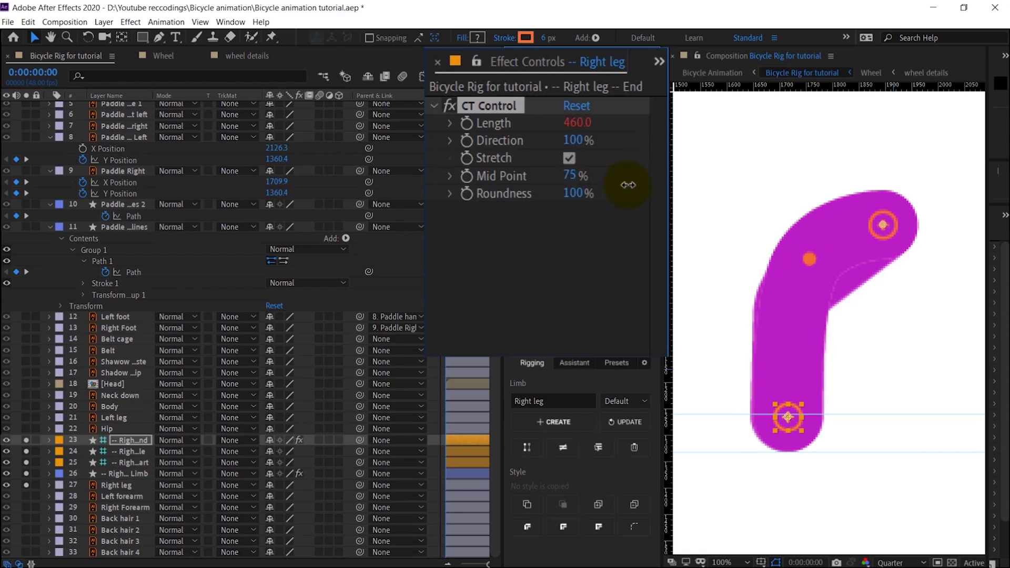
key("ctrl+z")
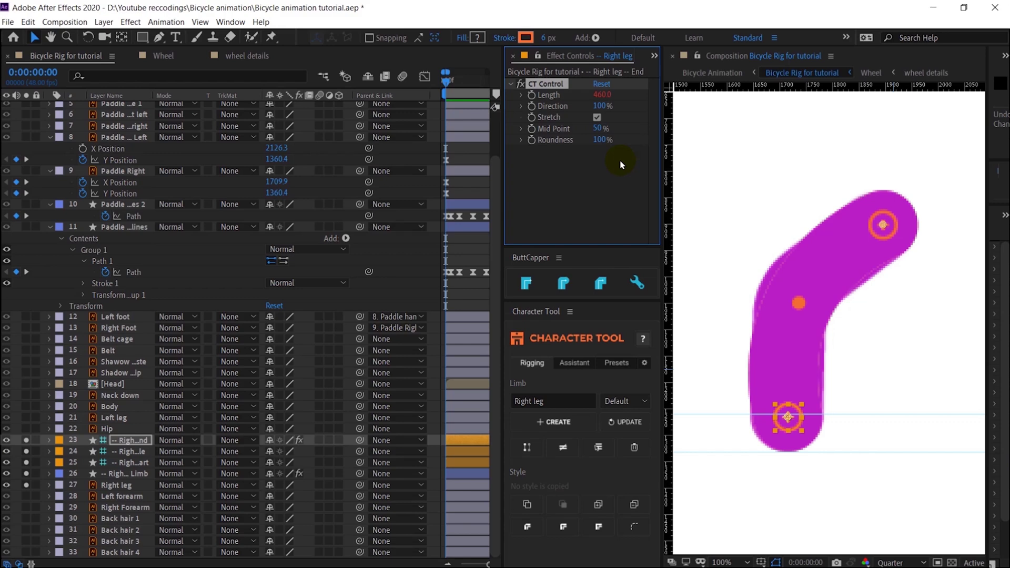
key("Return")
left_click(600, 128)
type("60")
key("Return")
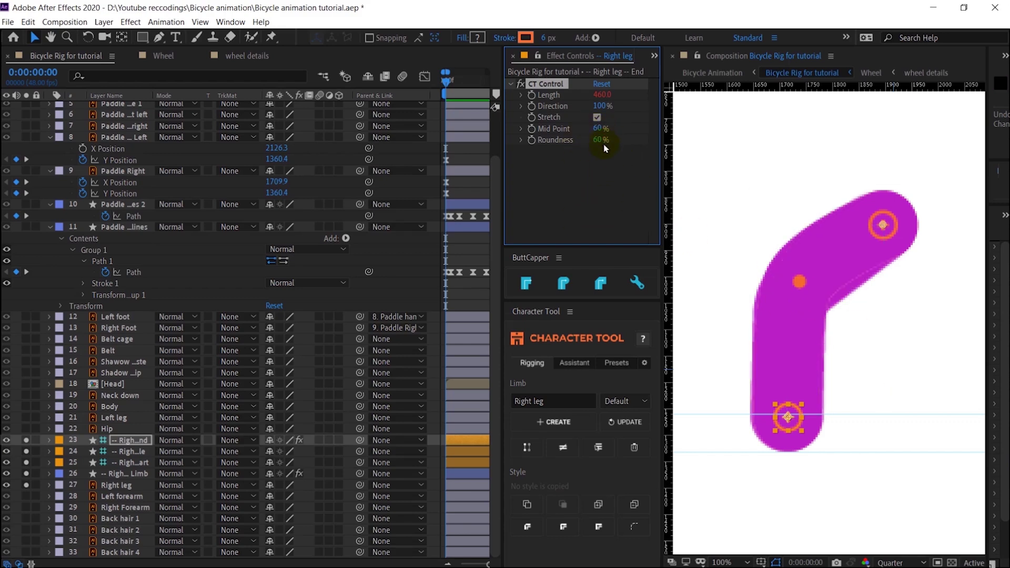
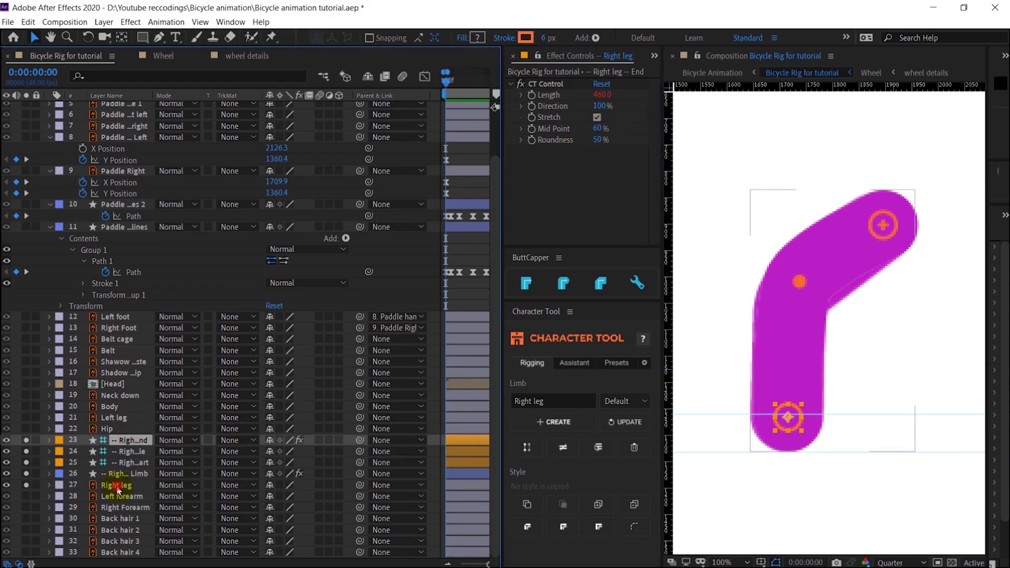
Unsolo the Right leg layers and hide the original Right leg artwork
left_click(26, 486)
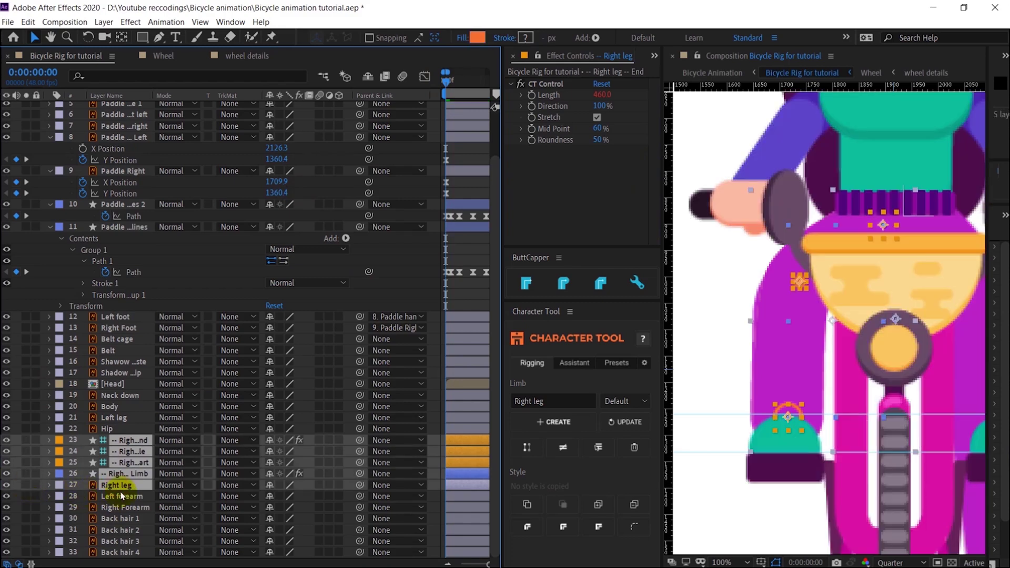
left_click(117, 486)
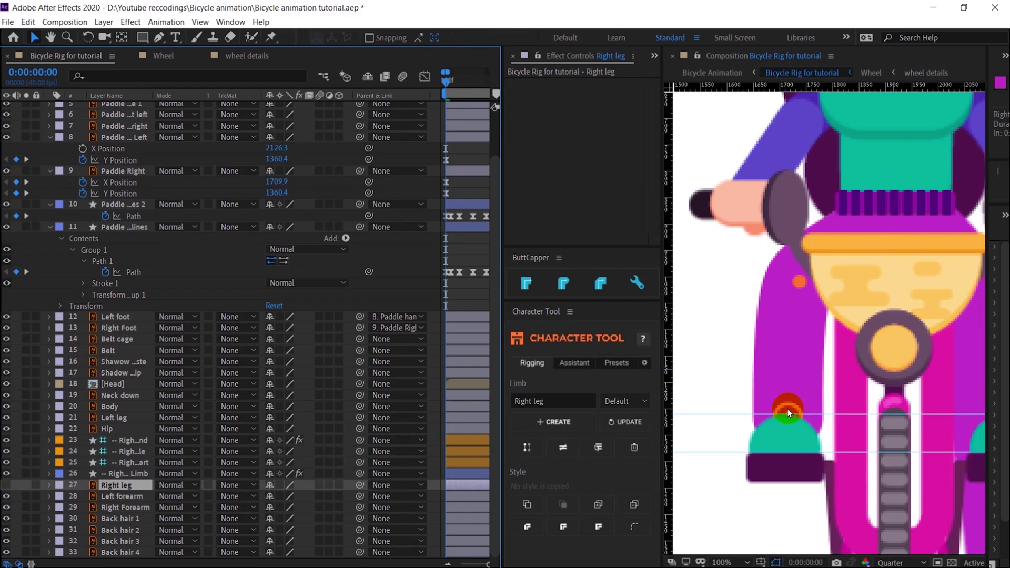
Parent the Right leg End controller to the Right Foot layer and preview the pedalling with the whole figure in view
left_click(128, 443)
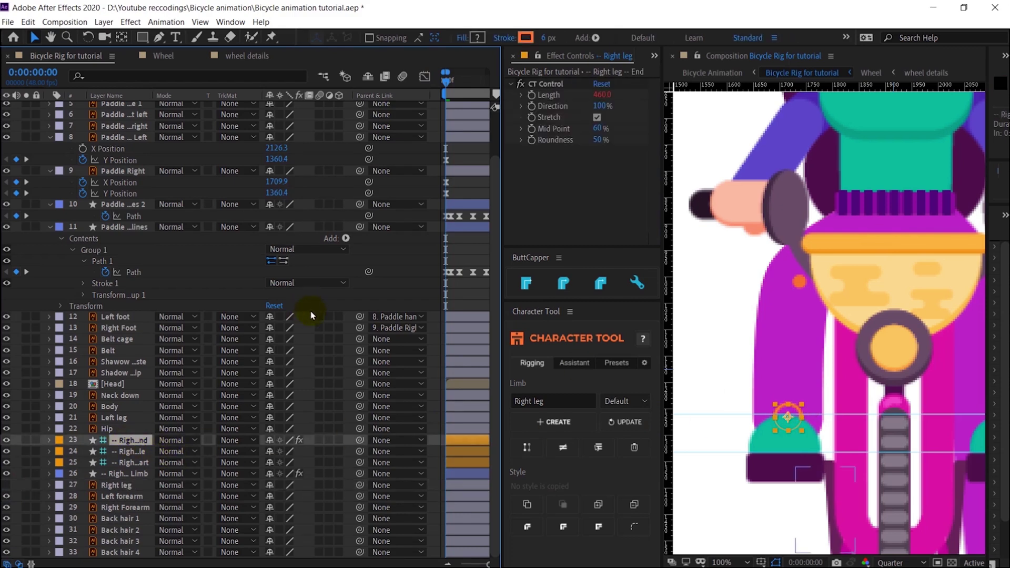
left_click_drag(359, 441, 785, 419)
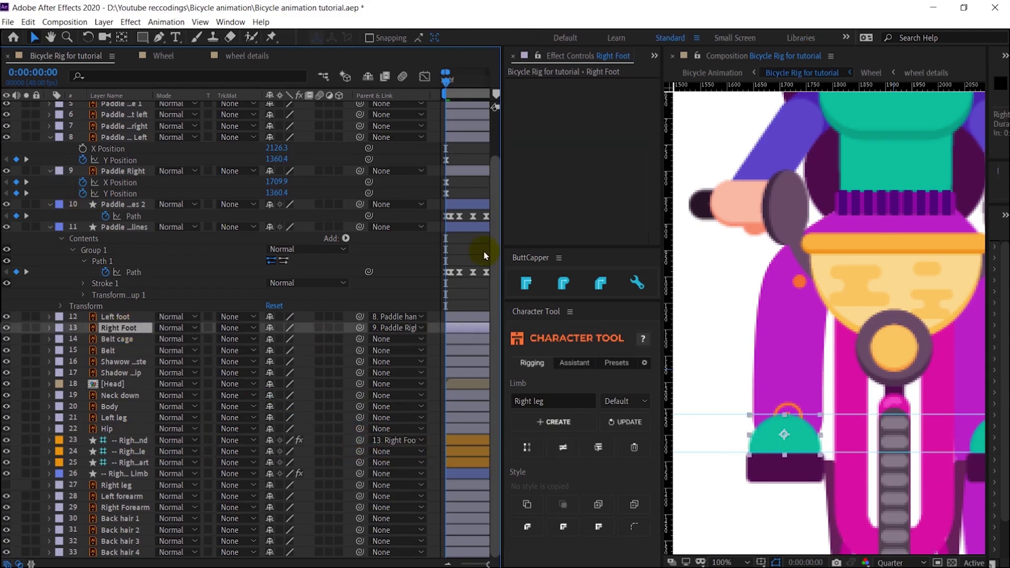
left_click_drag(506, 239, 604, 239)
scroll(738, 263, "down", 2)
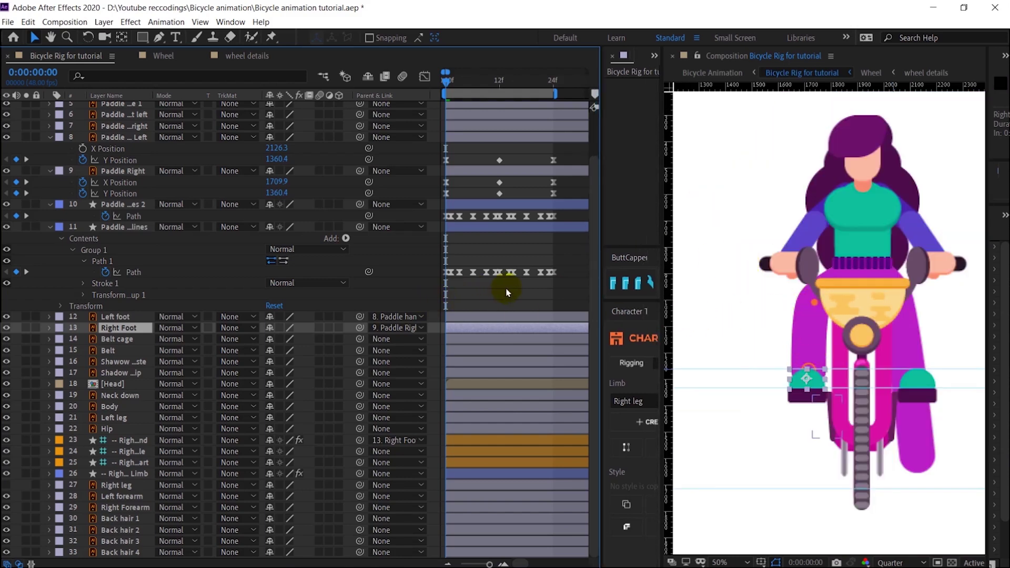
key("space")
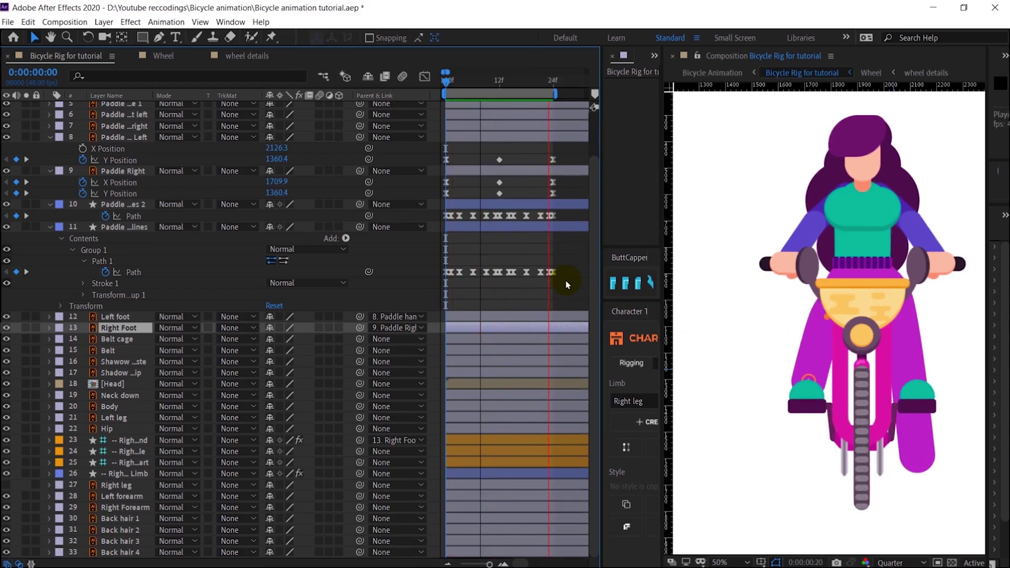
Keyframe the Right leg End controller's Length at frame 0 and set it to 730 at frame 12
left_click(129, 441)
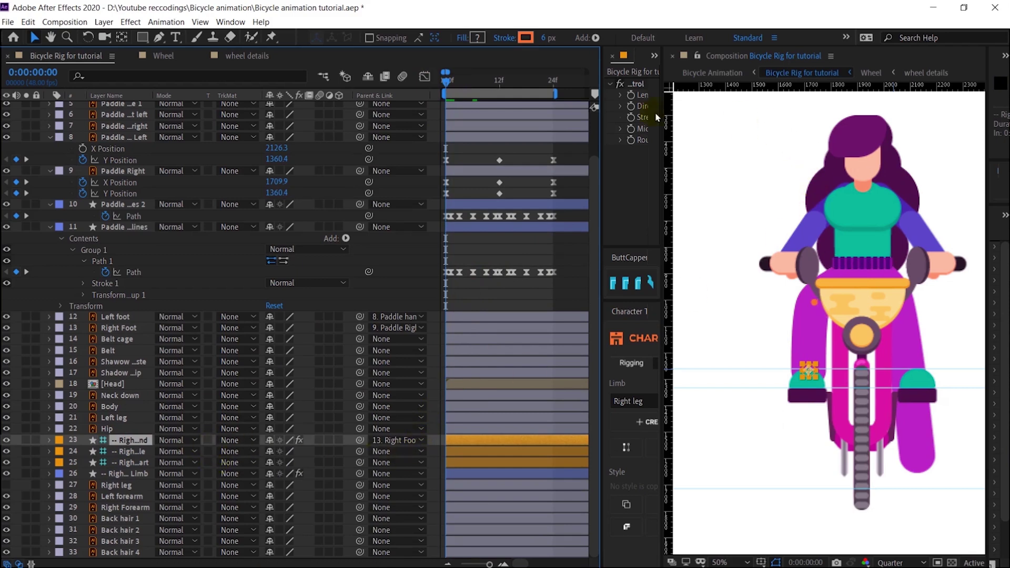
left_click(631, 95)
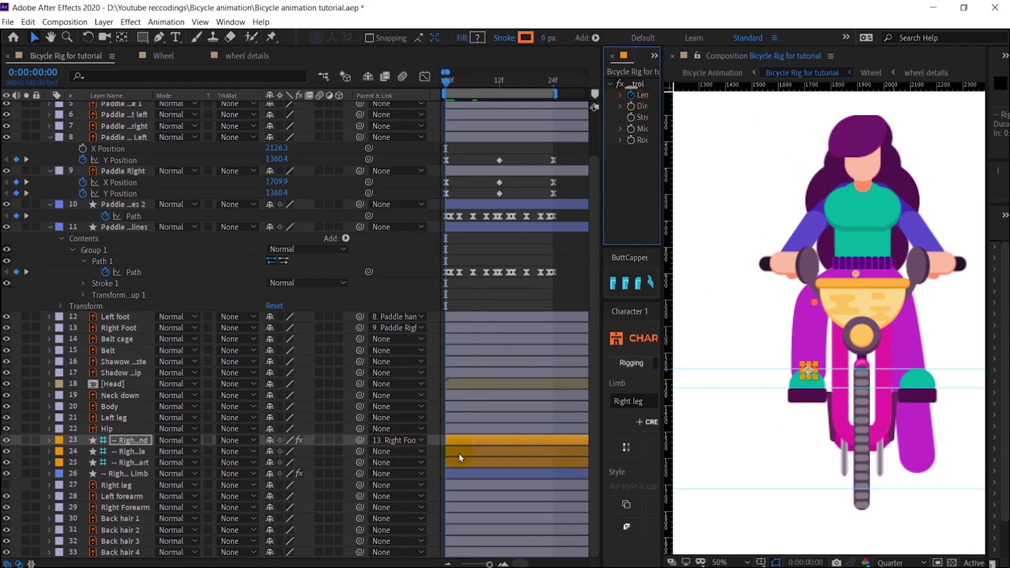
left_click(501, 84)
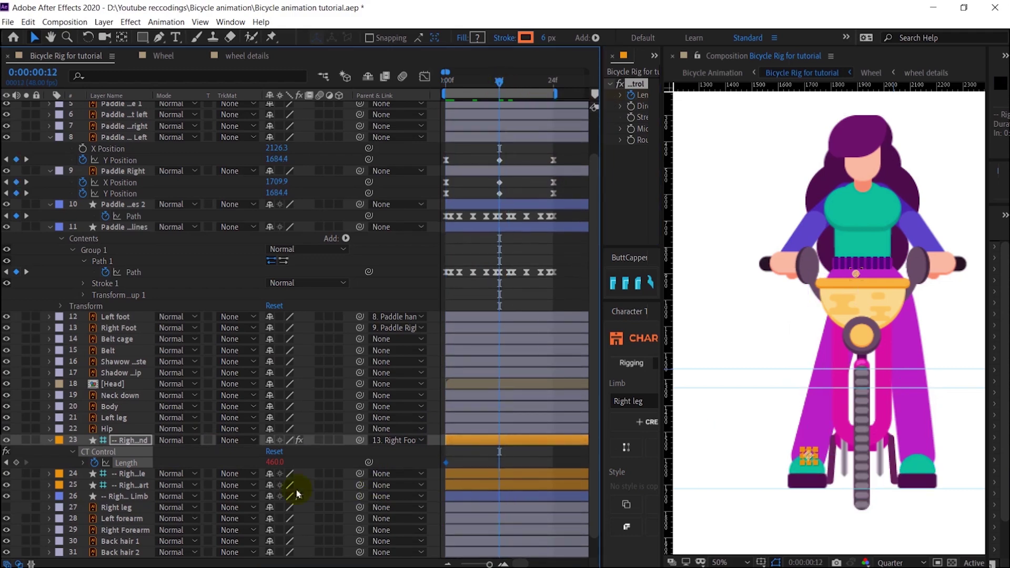
left_click_drag(275, 469, 295, 467)
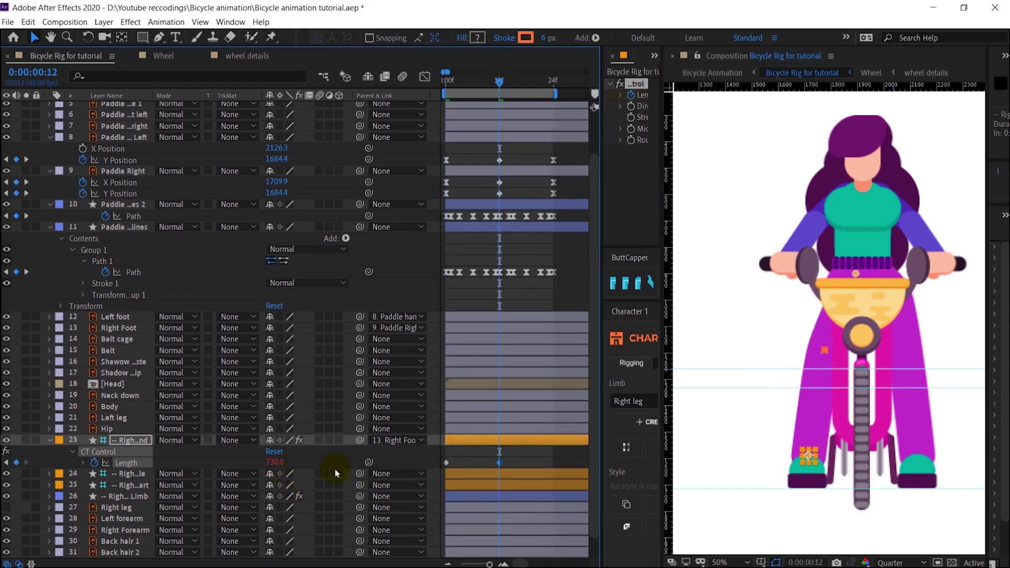
Nudge the Right leg Start controller slightly outward at the hip
left_click(854, 323)
left_click_drag(858, 282, 851, 282)
left_click(530, 489)
Set the End controller's Length to 410 at frame 0 and 709 at frame 12
left_click_drag(499, 81, 444, 82)
left_click_drag(280, 463, 273, 459)
left_click_drag(450, 84, 502, 150)
left_click_drag(274, 462, 282, 473)
type("715")
key("Return")
key("Return")
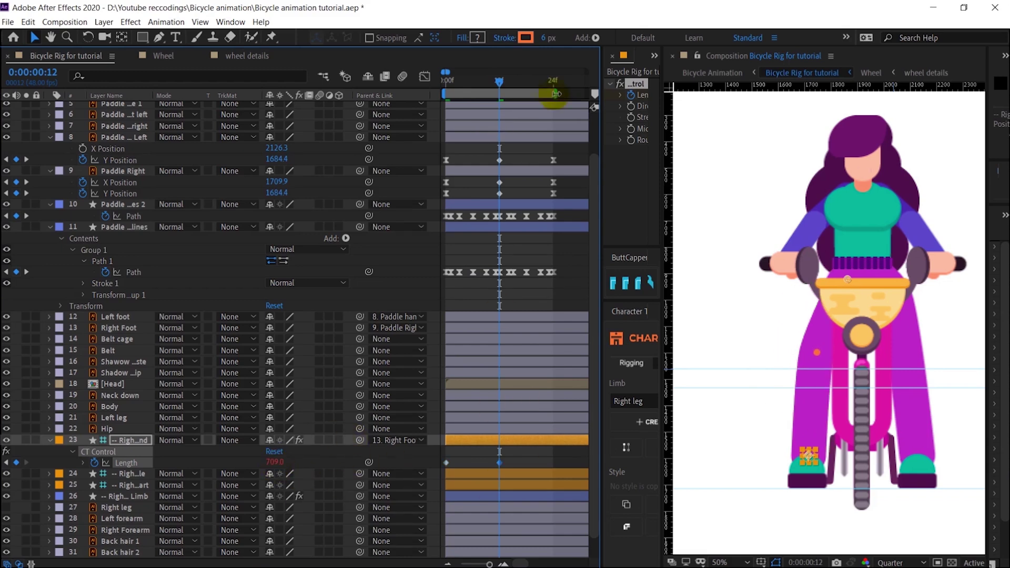
Copy the first Length keyframe to frame 24 and apply Easy Ease to the Length keyframes
left_click_drag(545, 84, 553, 84)
left_click(446, 463)
key("ctrl+c")
key("ctrl+v")
key("F9")
Preview the pedalling animation from the start and examine how the right knee moves
left_click(447, 83)
key("space")
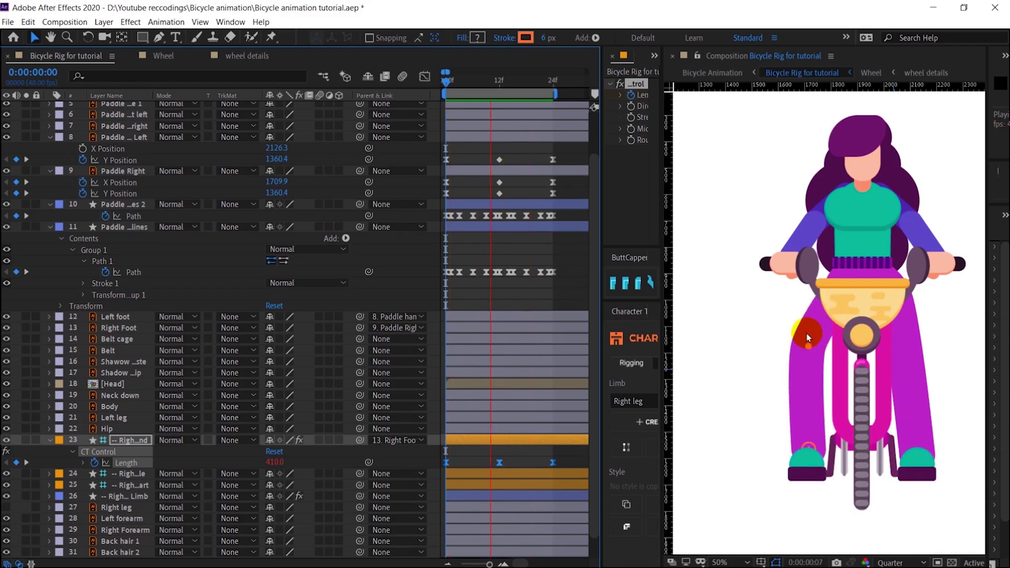
key("space")
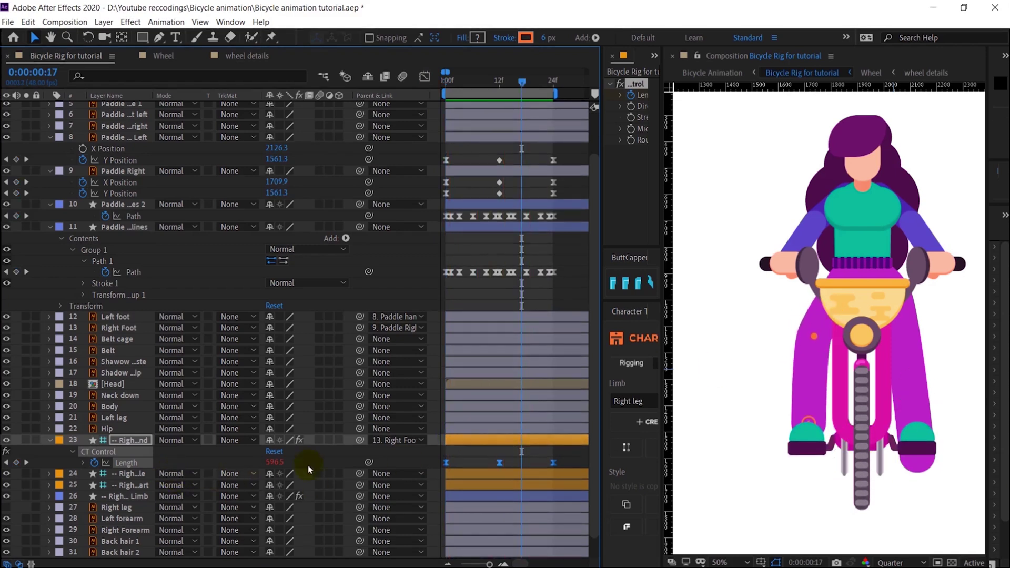
left_click(845, 348)
left_click(846, 349)
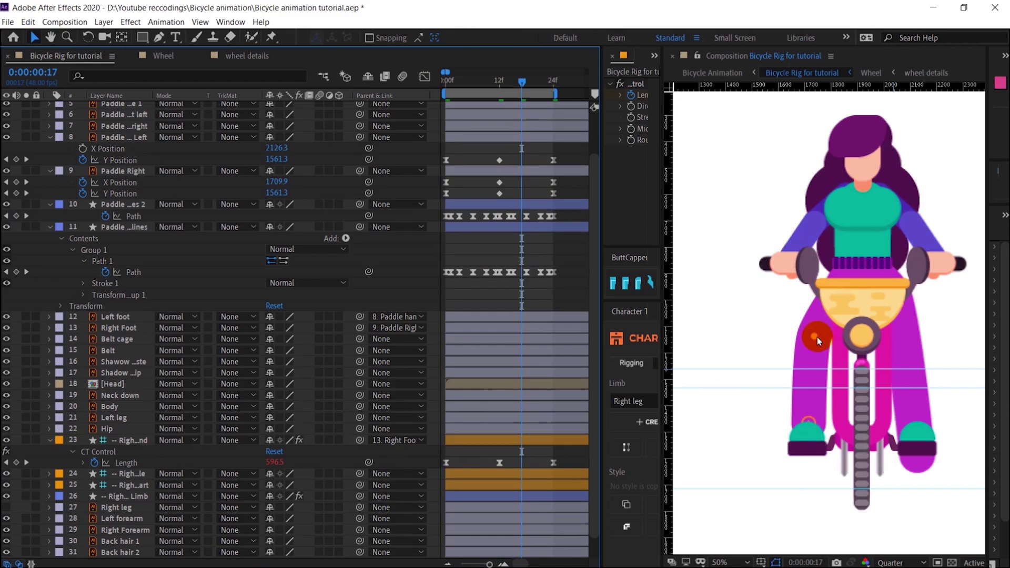
Show the End controller's Length property as a value graph in the Graph Editor
left_click(447, 82)
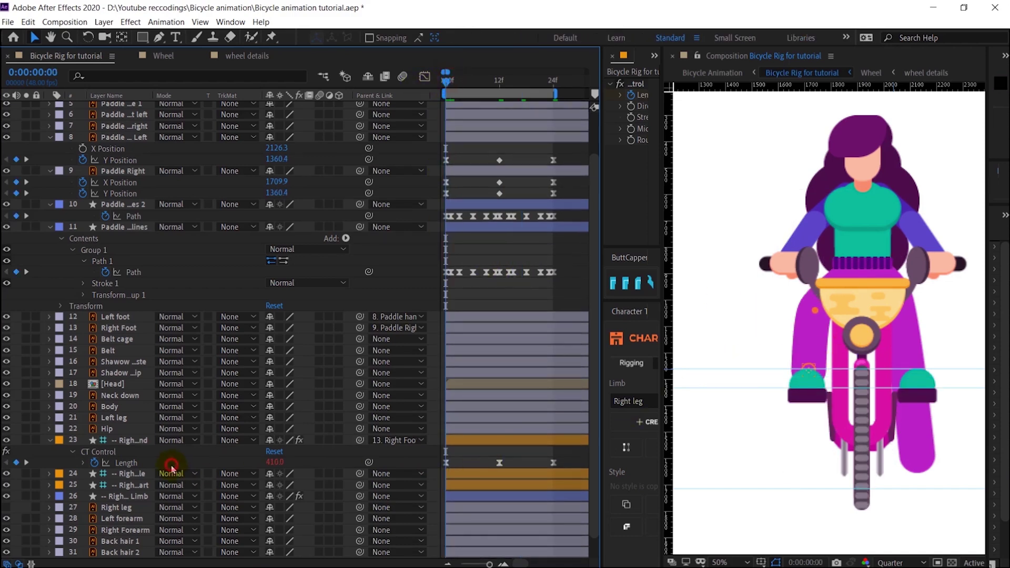
left_click(126, 462)
left_click(426, 77)
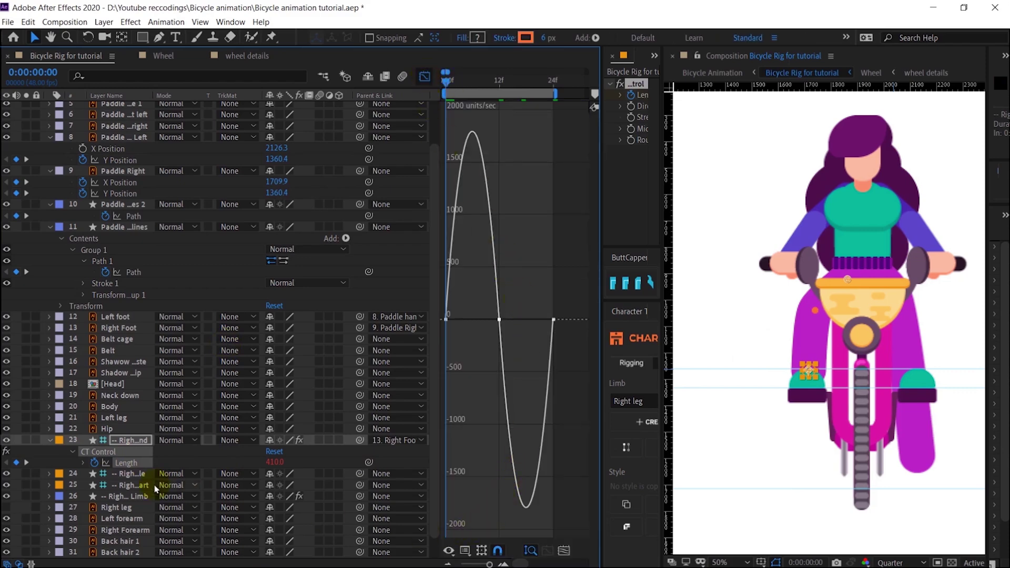
scroll(156, 489, "down", 2)
left_click(465, 551)
left_click(494, 430)
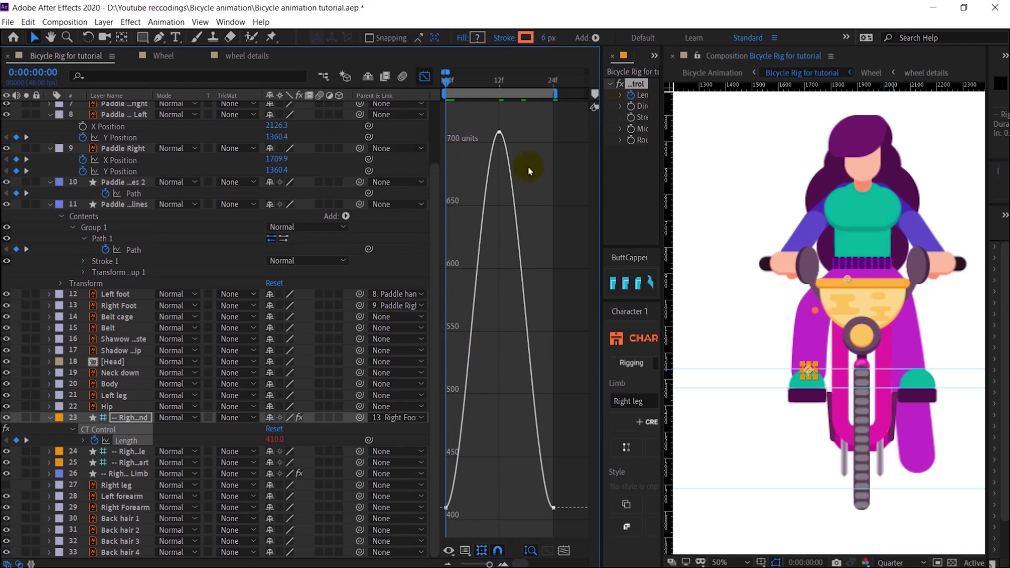
Add a keyframe at frame 6 on the rising part of the Length curve
left_click_drag(602, 149, 641, 146)
left_click(821, 327)
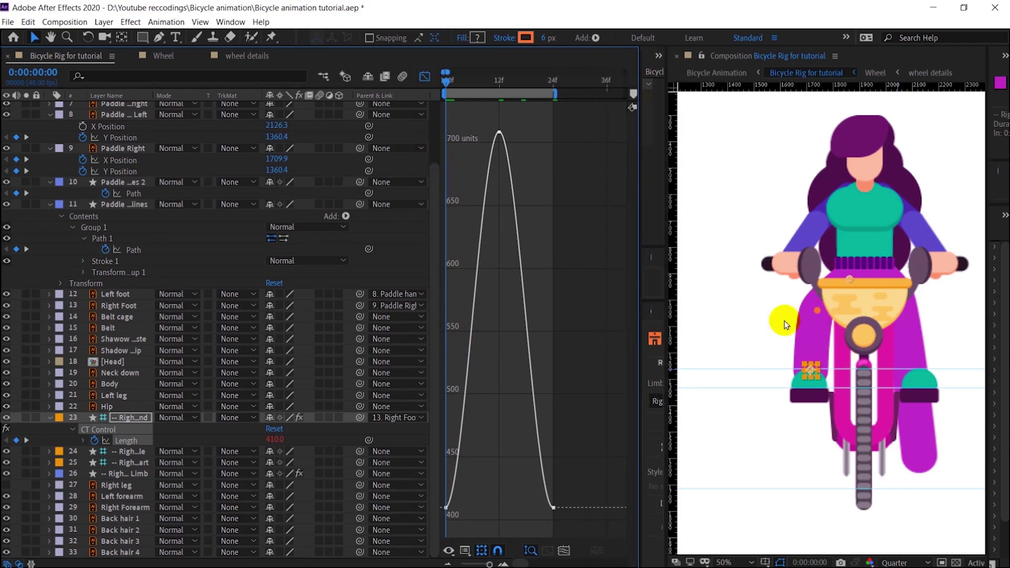
scroll(572, 298, "up", 5)
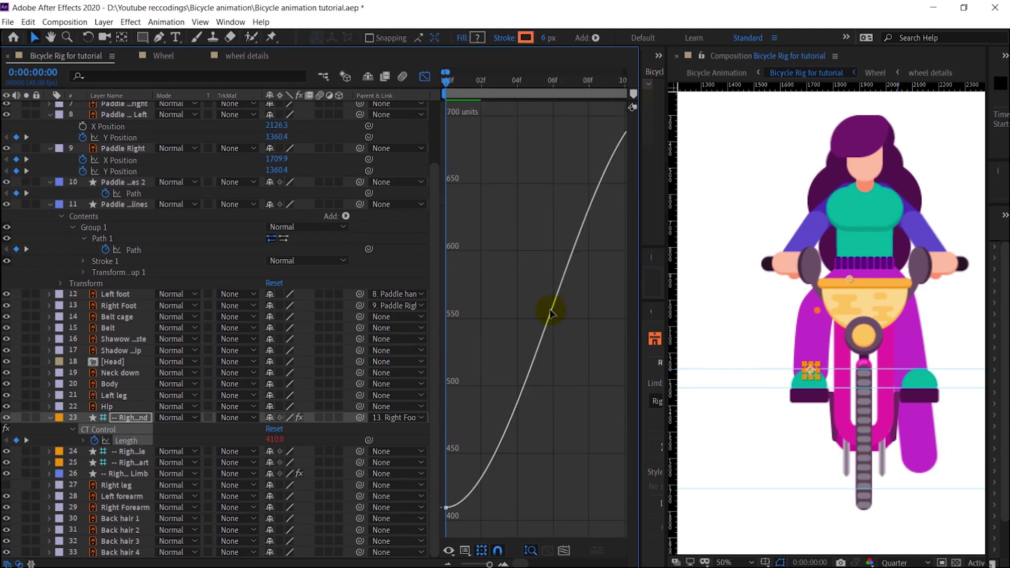
key("space")
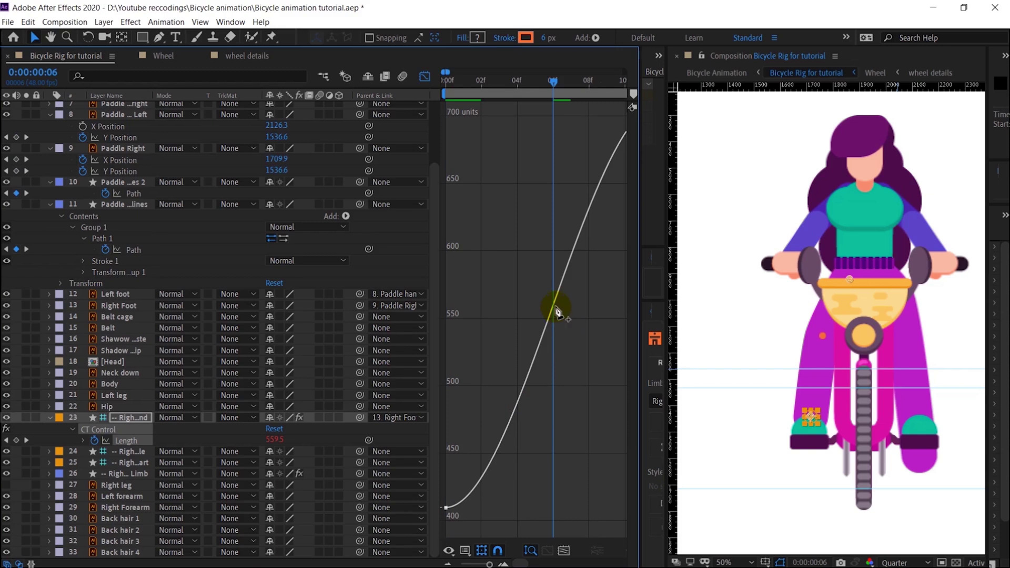
left_click(557, 311, "ctrl")
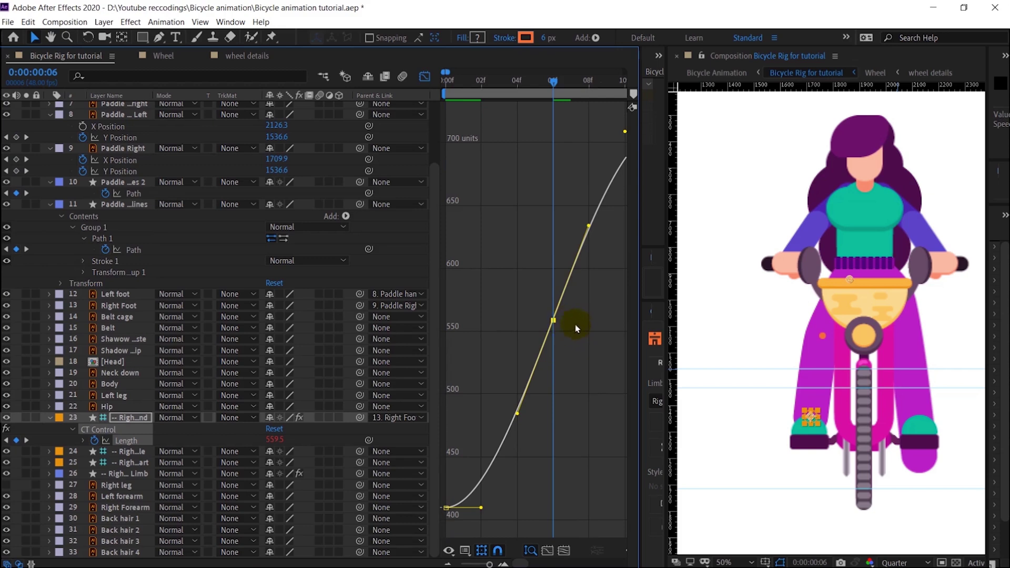
Add a keyframe at frame 2 on the Length curve and raise its value above the original curve
key("minus")
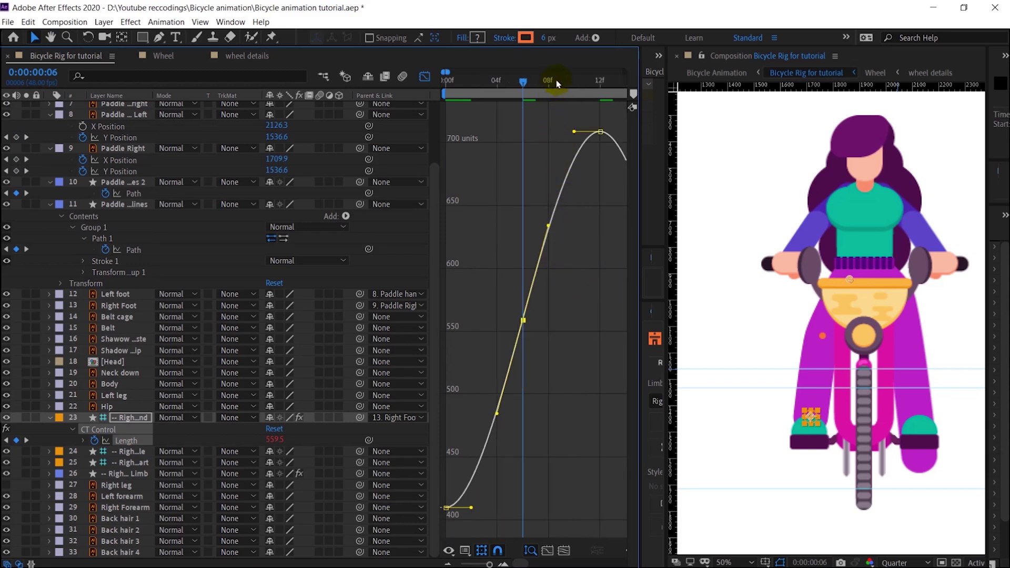
key("Page_Up")
key("Page_Up")
key("Page_Up")
key("Page_Up")
left_click(472, 479, "ctrl")
left_click_drag(472, 479, 472, 423)
Add a keyframe at frame 9 on the Length curve and lower it to about 632
key("Page_Down")
key("Page_Down")
key("Page_Down")
key("Page_Down")
key("Page_Down")
key("Page_Down")
key("Page_Down")
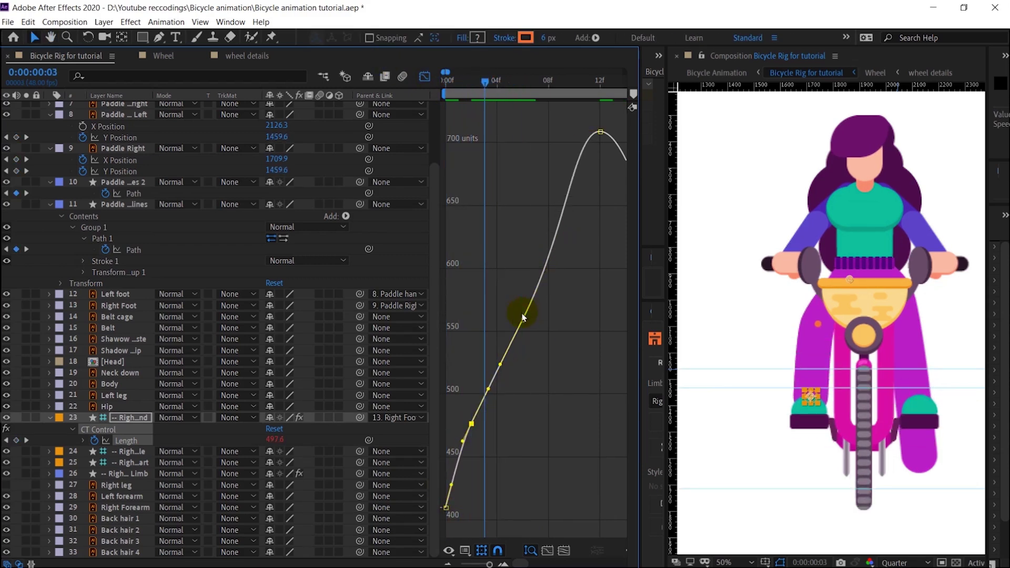
left_click(561, 216, "ctrl")
left_click_drag(562, 216, 564, 243)
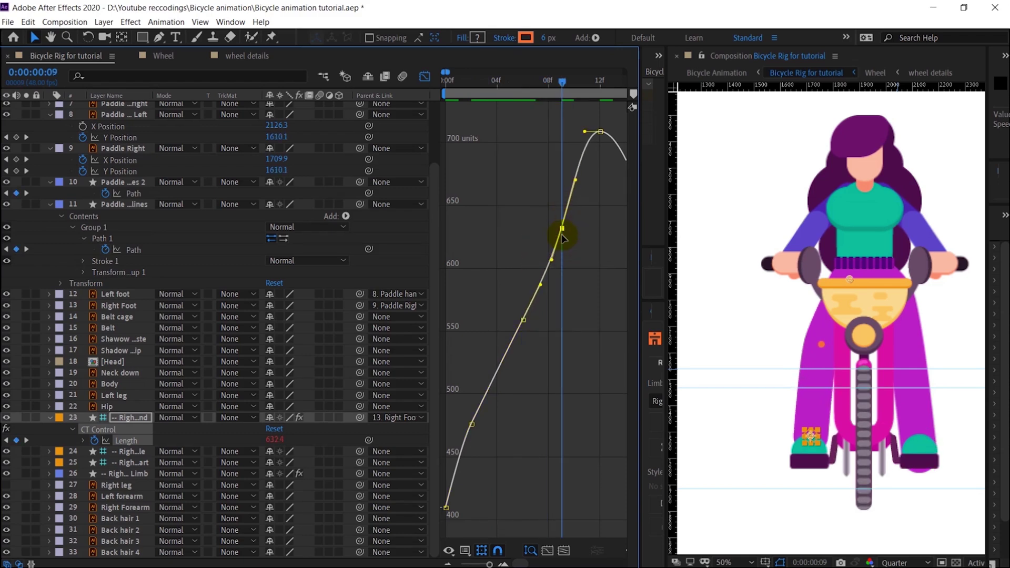
Add a keyframe at frame 11 on the Length curve and lower it to about 680
key("Page_Down")
key("Page_Down")
left_click(589, 139, "ctrl")
left_click_drag(589, 139, 588, 167)
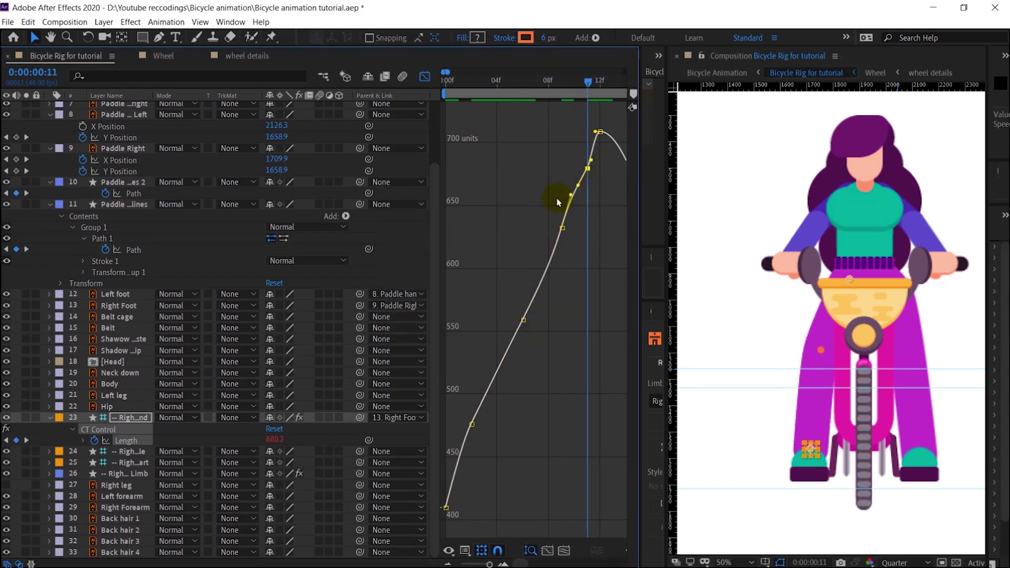
Adjust the handles at the frame 12 peak and on the rising side to smooth the Length curve
key("=")
left_click(537, 307, "alt")
key("d")
left_click_drag(551, 132, 541, 131)
left_click(535, 223)
left_click_drag(518, 270, 522, 249)
key("minus")
key("Page_Down")
Add a keyframe at frame 15 on the falling part of the Length curve and lower it to about 638
left_click(527, 87)
key("space")
key("Page_Up")
key("Page_Up")
key("Page_Up")
left_click(554, 193, "ctrl")
left_click_drag(554, 194, 554, 221)
Add a keyframe at frame 18 on the Length curve and raise it to about 568
key("Page_Down")
key("Page_Down")
key("Page_Down")
left_click(575, 342, "ctrl")
left_click_drag(575, 342, 576, 309)
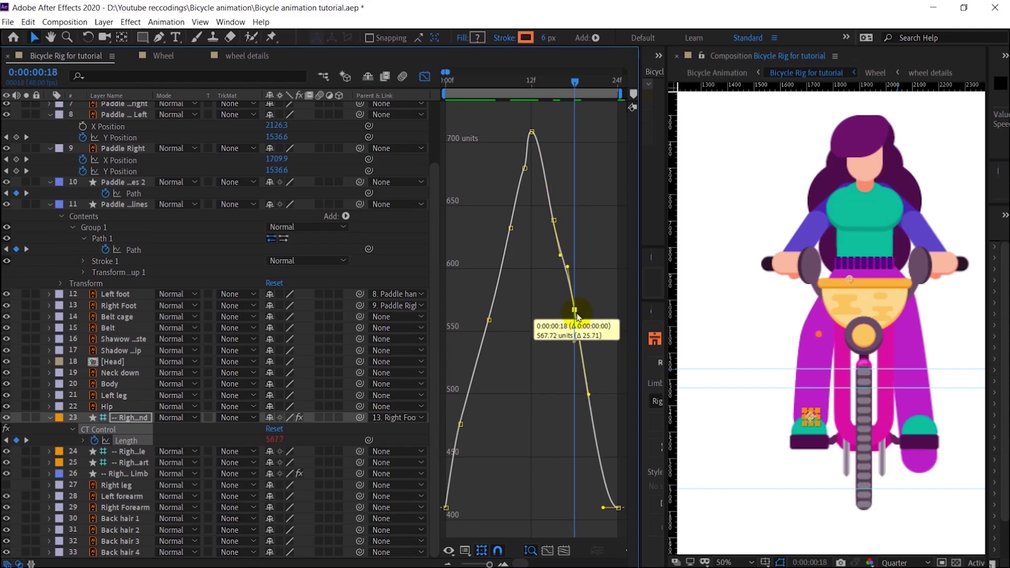
Add a keyframe at frame 21 on the Length curve and raise it to about 500
key("Page_Down")
key("Page_Down")
key("Page_Down")
left_click(596, 440, "ctrl")
left_click_drag(596, 440, 597, 395)
Reshape the end of the Length curve with the handles of the frame 24 and frame 21 keyframes, and preview the motion
key("Page_Down")
key("Page_Down")
key("Page_Down")
key("Page_Up")
key("Page_Up")
key("Page_Down")
left_click_drag(610, 508, 612, 448)
left_click_drag(602, 432, 606, 431)
key("space")
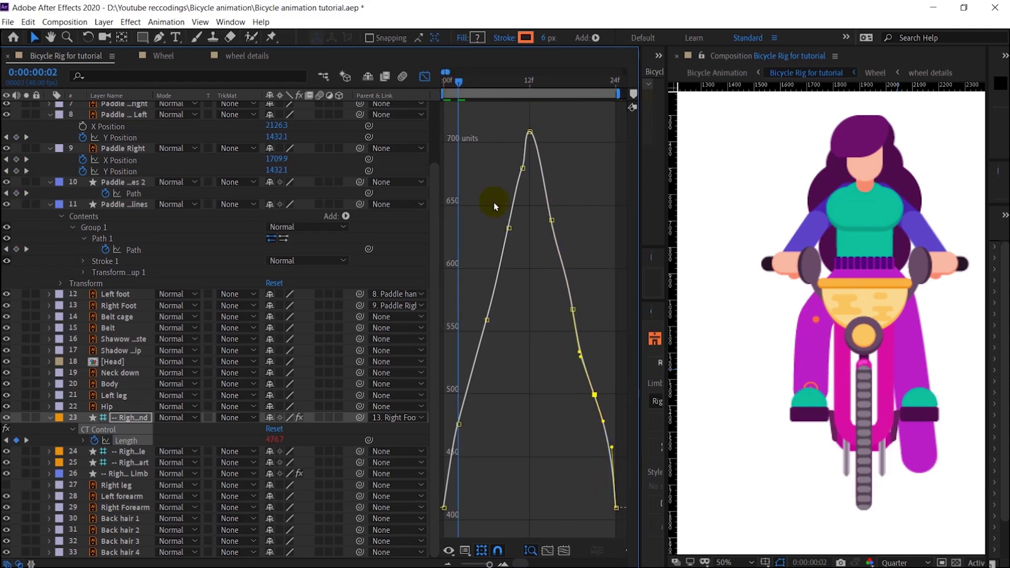
key("space")
Refine the handles around the frame 9 keyframe on the rising part of the Length curve
key("Page_Up")
key("equal")
key("equal")
left_click(501, 268)
left_click_drag(519, 229, 517, 228)
left_click_drag(483, 308, 486, 349)
key("minus")
Add a keyframe at frame 14 on the Length curve and lower it to about 655
left_click(573, 292)
key("k")
key("Page_Up")
key("Page_Down")
key("Page_Up")
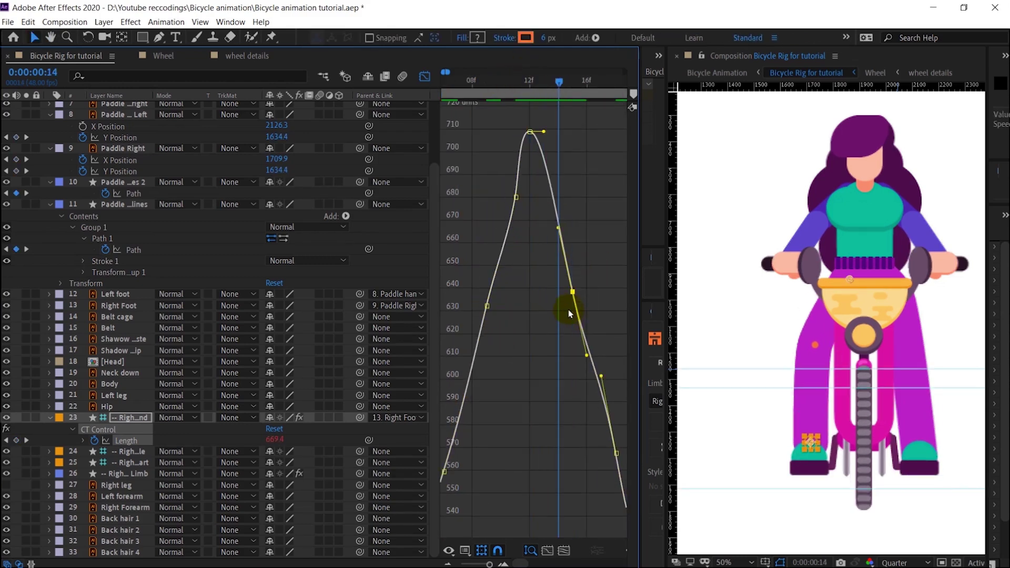
left_click(559, 228, "ctrl")
left_click_drag(558, 227, 559, 254)
Shorten the outgoing handle of the frame 15 Length keyframe, lower the keyframe to about 635, and preview the motion
left_click(573, 292)
mouse_move(587, 356)
left_mouse_down()
mouse_move(609, 322)
mouse_move(598, 313)
mouse_move(587, 347)
left_mouse_up()
key("Page_Down")
key("Page_Down")
key("Page_Down")
left_click_drag(573, 292, 573, 299)
key("Page_Down")
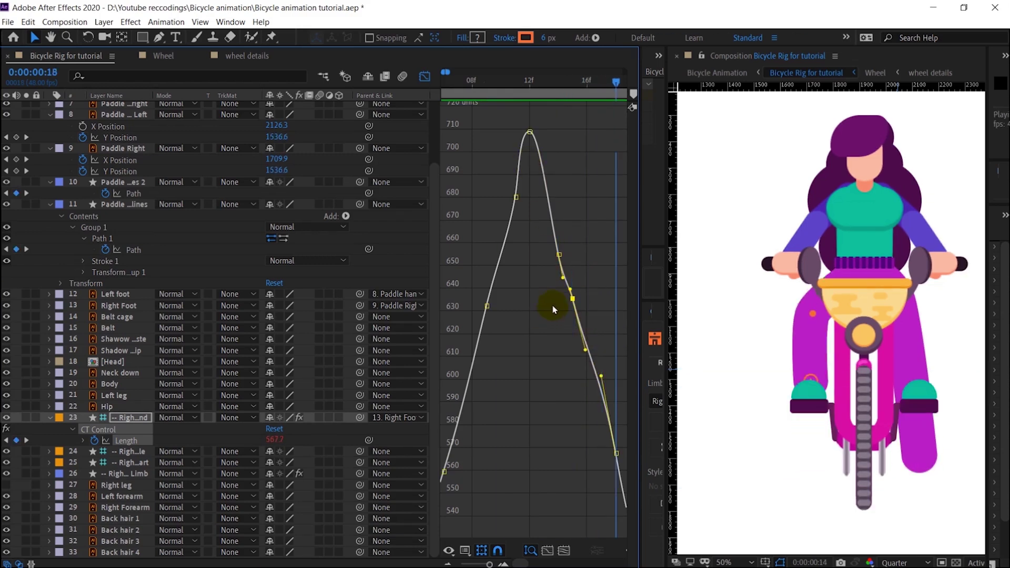
key("comma")
key("Home")
key("space")
Check the leg frame by frame and lower the frame 9 Length keyframe to about 624
key("Page_Down")
key("Page_Down")
key("Page_Down")
key("Page_Down")
key("Page_Up")
key("Page_Up")
key("Page_Up")
key("Page_Down")
left_click_drag(575, 228, 525, 219)
Lower the frame 11 and frame 12 Length keyframes together to about 675 and 696, and preview the motion
key("Page_Down")
key("Page_Down")
key("Page_Down")
key("Page_Up")
left_click_drag(593, 126, 569, 191)
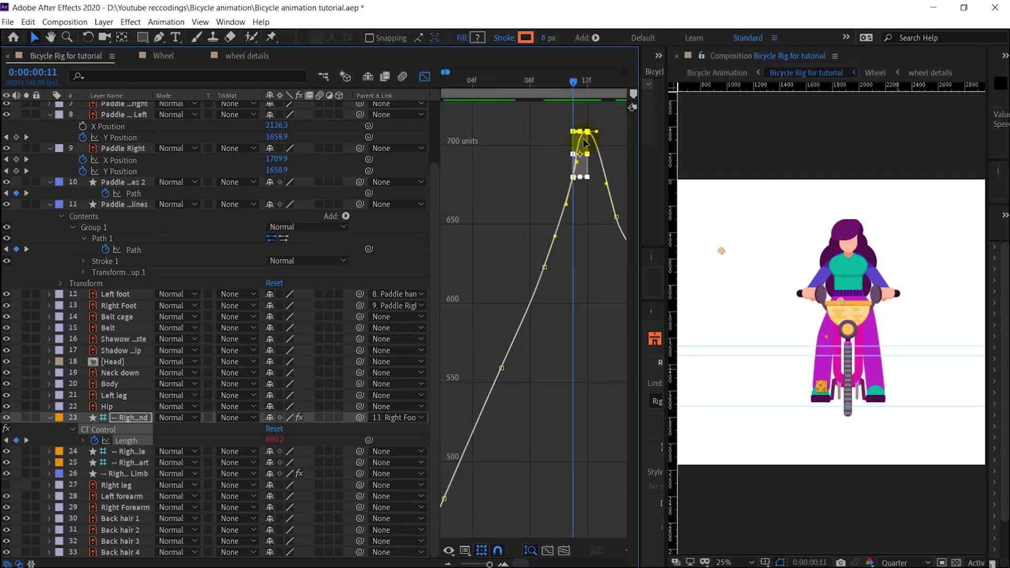
left_click_drag(583, 140, 574, 166)
key("Page_Up")
key("Page_Up")
scroll(581, 237, "down", 2)
key("space")
key("space")
Add a keyframe at frame 16 on the falling part of the Length curve and lower it to about 604
left_click(559, 83)
left_click(560, 240, "ctrl")
left_click_drag(560, 241, 567, 283)
left_click(607, 234)
key("space")
key("=")
left_click(610, 422)
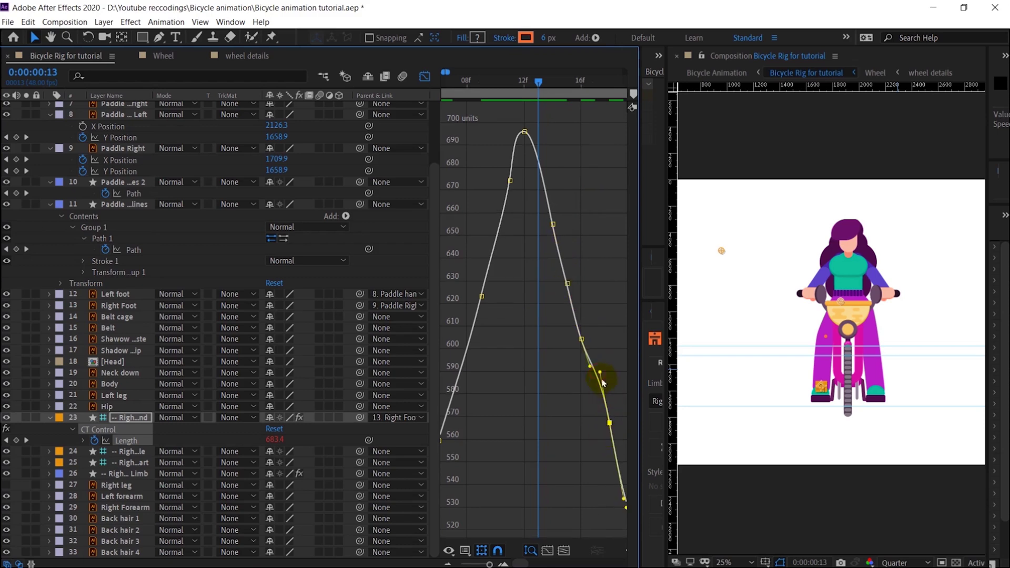
Preview the pedalling leg, then close the Graph Editor and return to frame 0 with nothing selected
key("semicolon")
key("space")
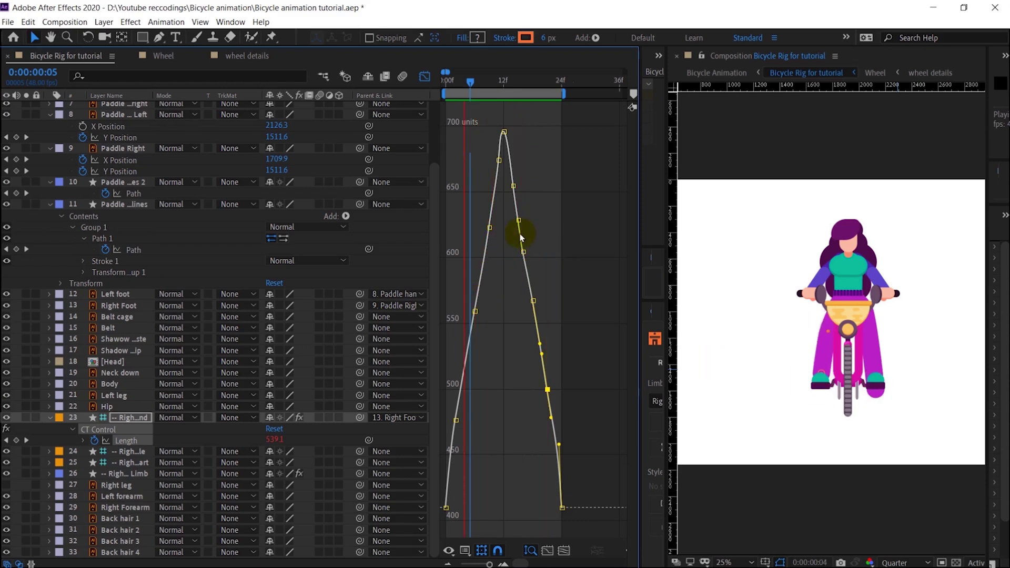
left_click(427, 78)
key("shift+F3")
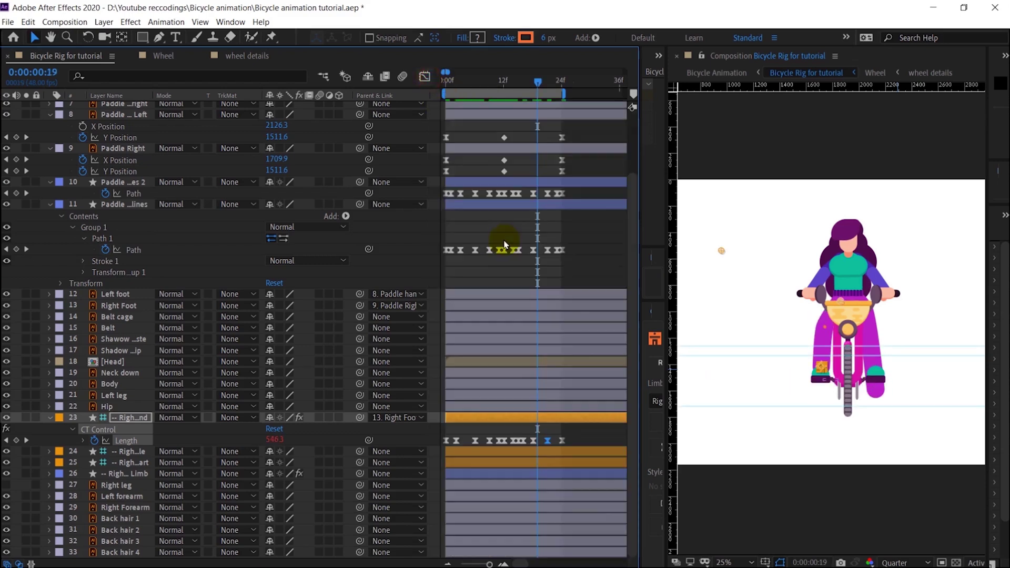
left_click(452, 86)
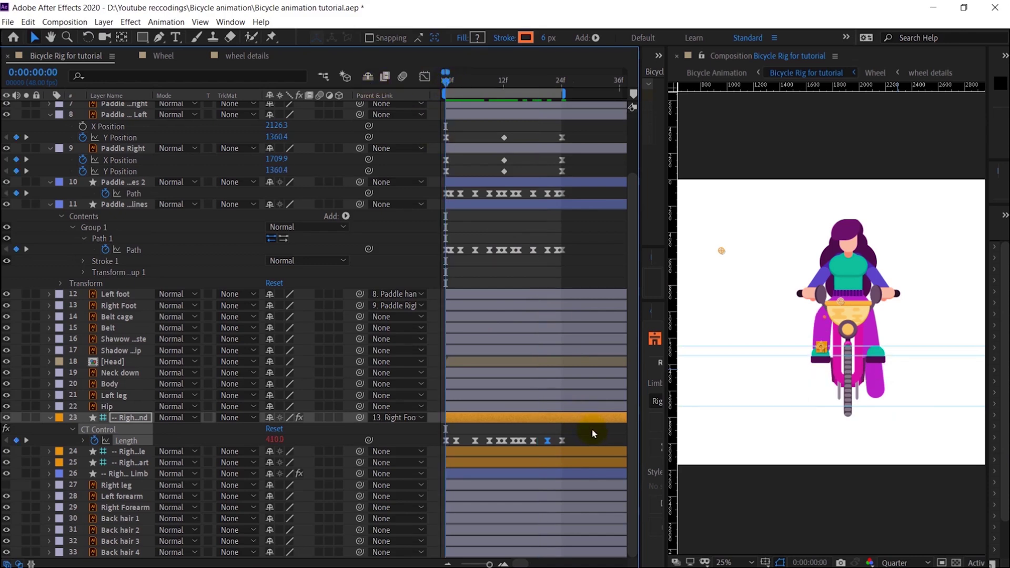
left_click(544, 430)
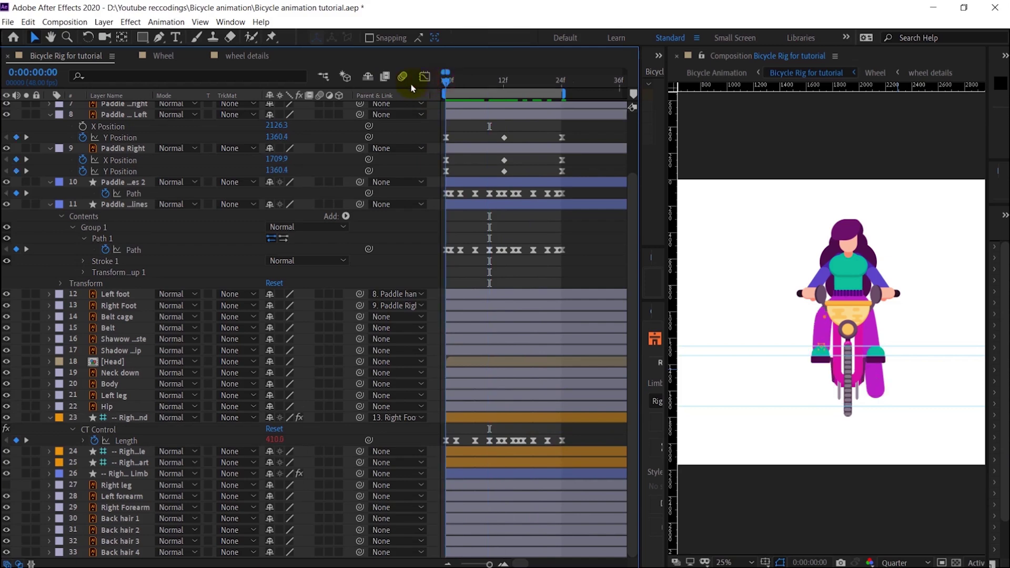
Duplicate the right leg limb with the Character Tool and name the copy Left leg
left_click(127, 420)
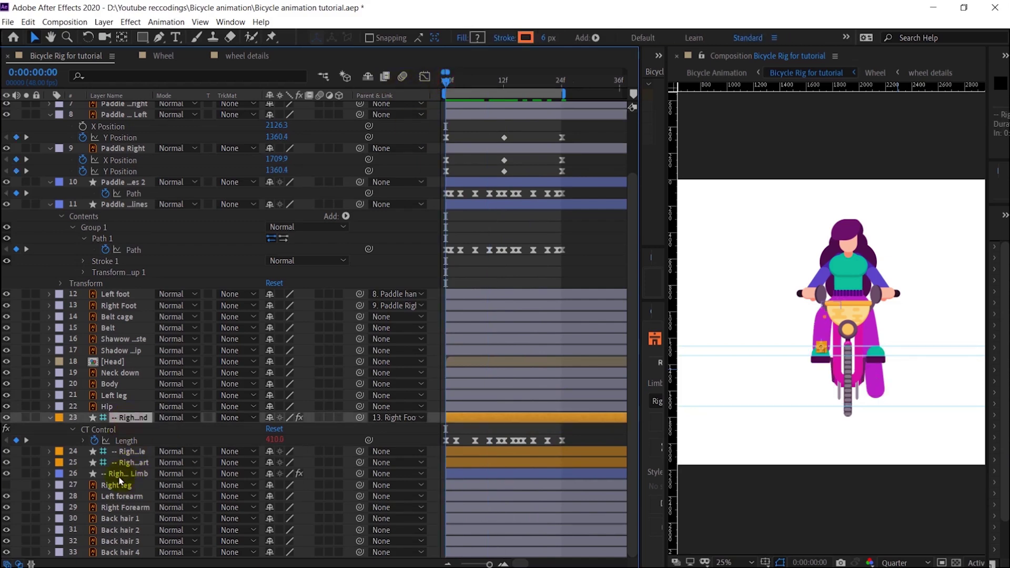
left_click(120, 475, "shift")
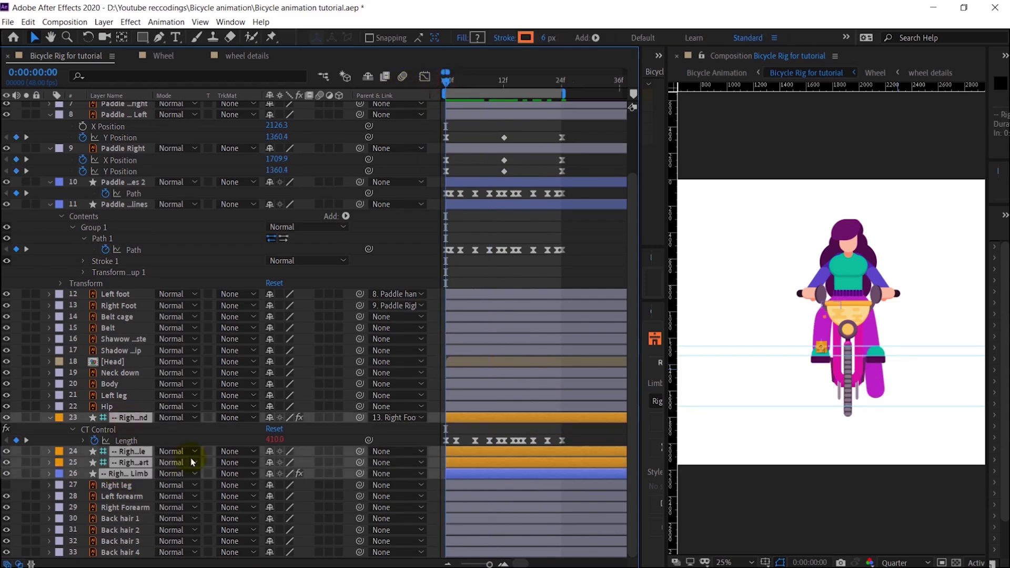
left_click(460, 433)
left_click(143, 420)
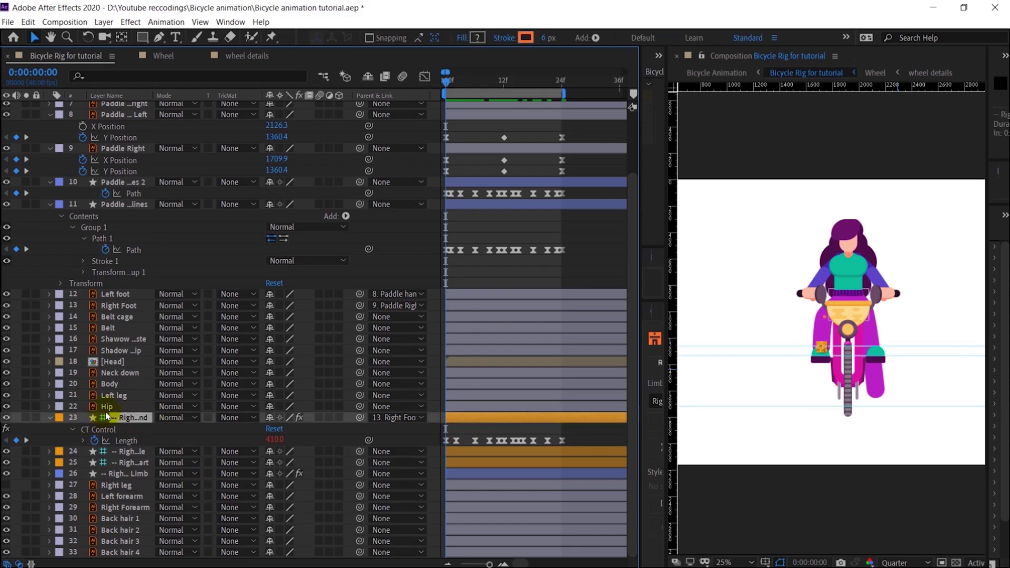
left_click_drag(641, 231, 551, 287)
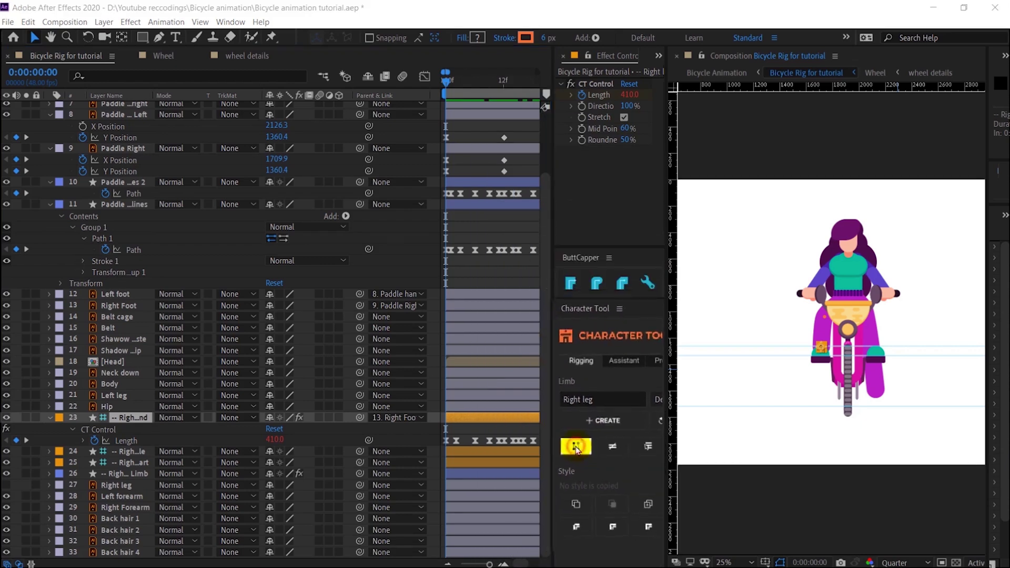
left_click(577, 448)
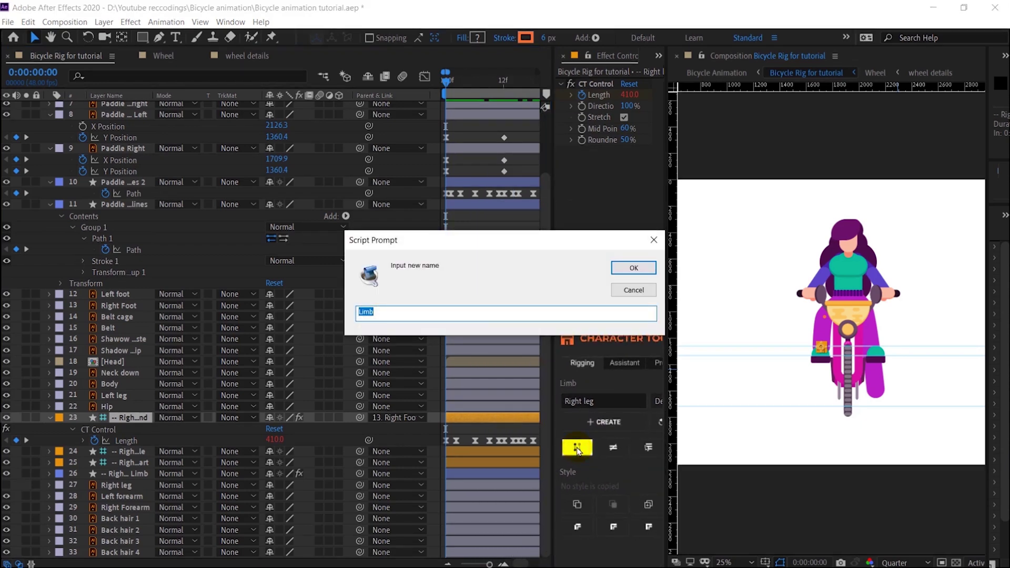
type("Left")
key("Return")
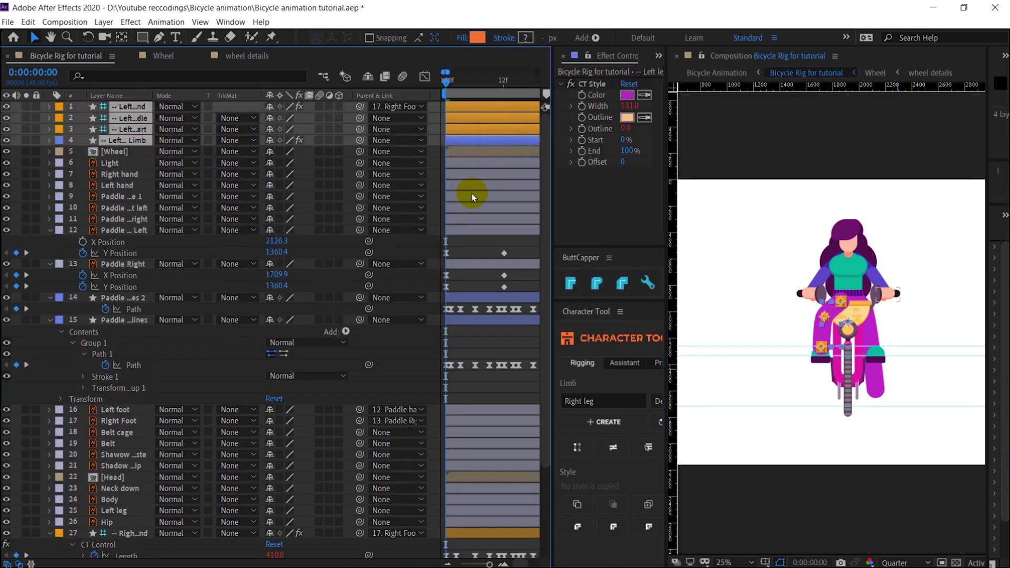
Move the four new Left leg limb layers directly above the original Left leg layer
left_click_drag(141, 146, 151, 452)
left_click_drag(339, 355, 339, 347)
scroll(920, 331, "up", 2)
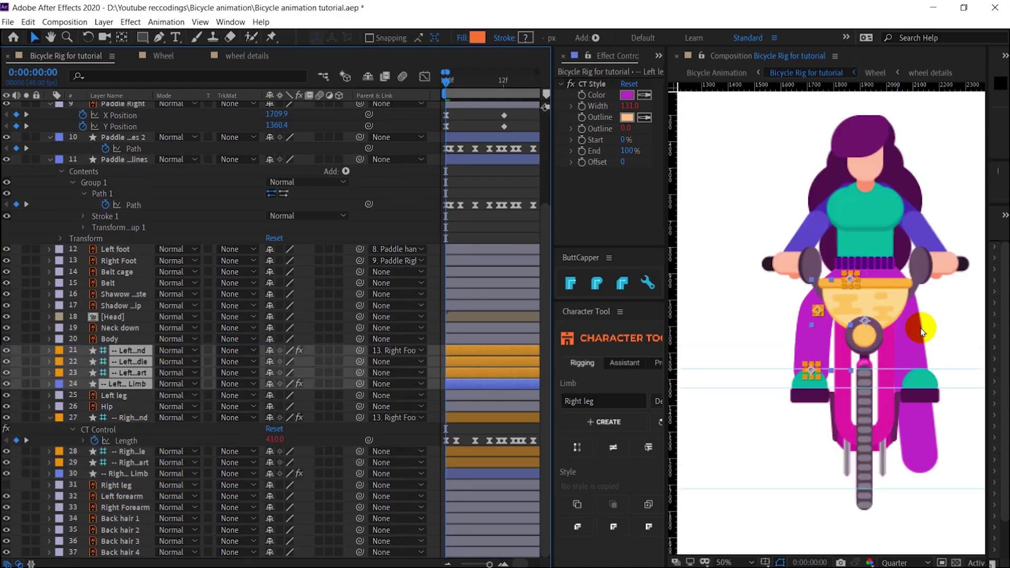
left_click_drag(920, 332, 875, 329)
key("v")
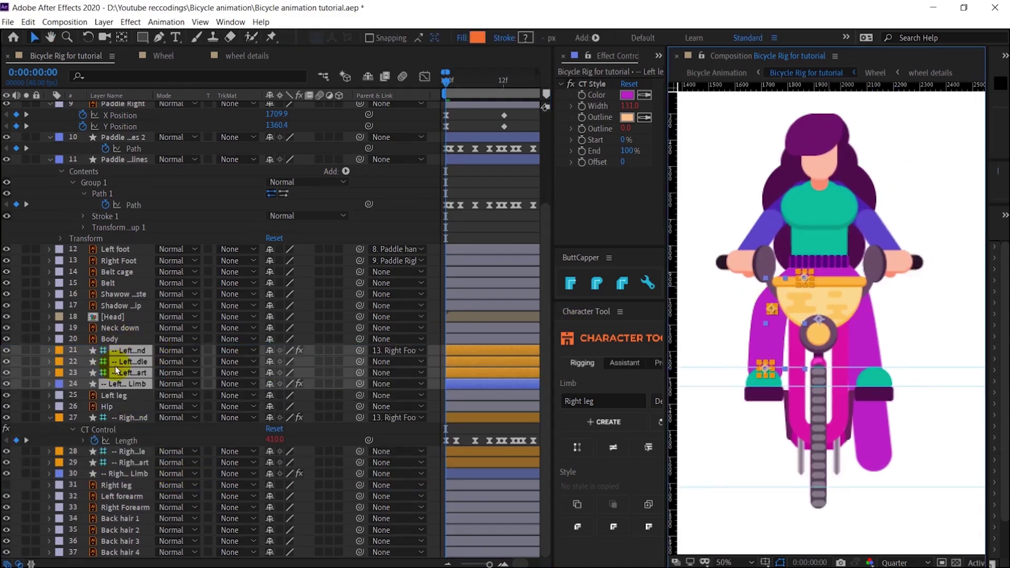
Move the Left leg limb's start and end controllers together so the start sits on the opposite side of the hip
left_click(804, 367)
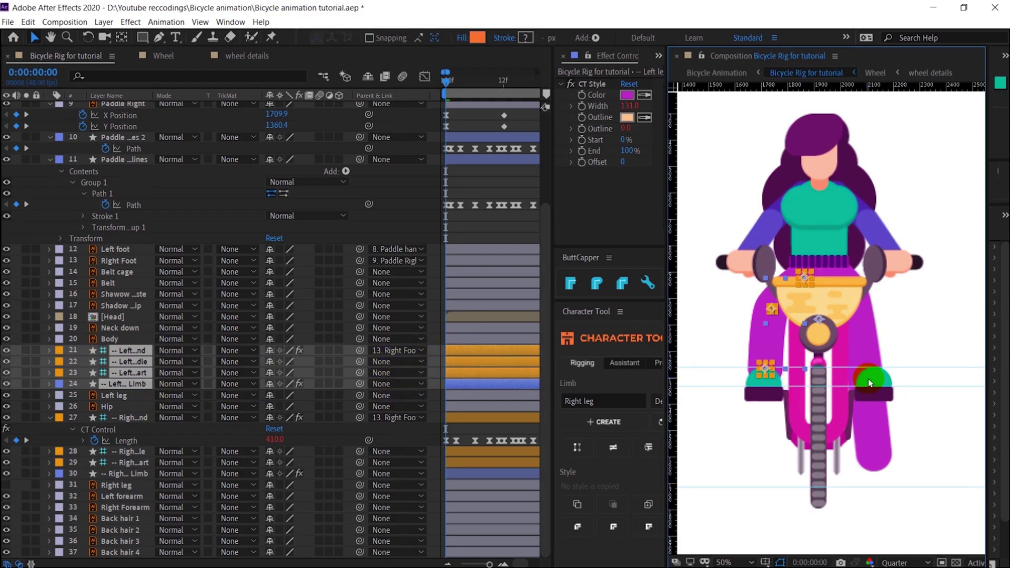
left_click(125, 340)
left_click(132, 351)
left_click(134, 373, "shift")
key("period")
left_click(138, 361, "ctrl")
left_click_drag(700, 414, 766, 417)
left_click(766, 417)
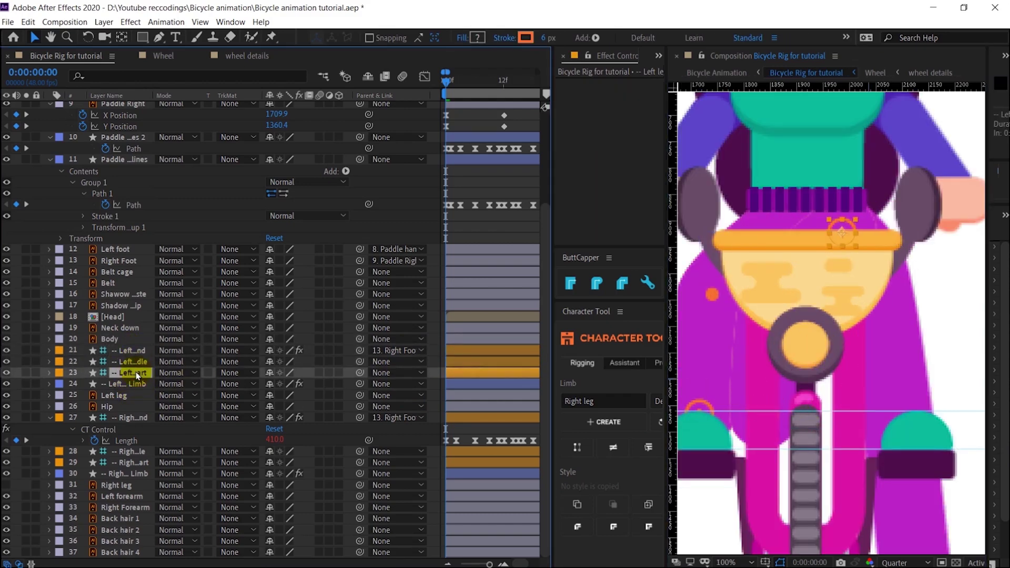
Set the Left leg limb's bend Direction to -100%
left_click_drag(553, 137, 538, 137)
left_click(622, 106)
type("-100")
key("Return")
Position the Left leg limb's end controller on the left foot and parent it to the Left foot layer
left_click(134, 373)
left_click(138, 361)
left_click(138, 351)
left_click_drag(765, 416, 904, 437)
key("comma")
key("period")
left_click_drag(360, 351, 132, 250)
Hide the original Left leg artwork layer and preview both legs moving
key("comma")
left_click(114, 396)
left_click(6, 395)
left_click(6, 397)
key("space")
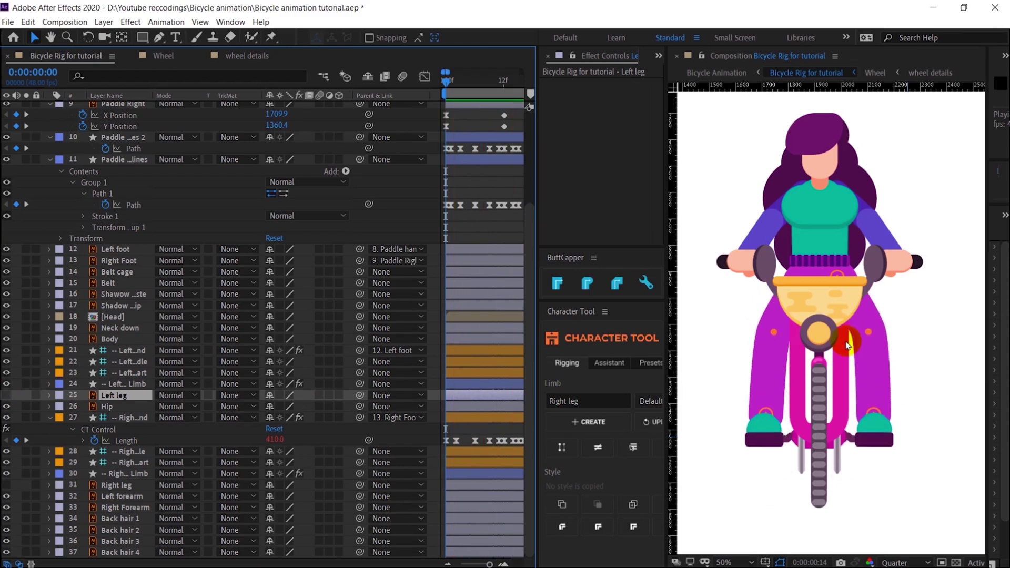
key("space")
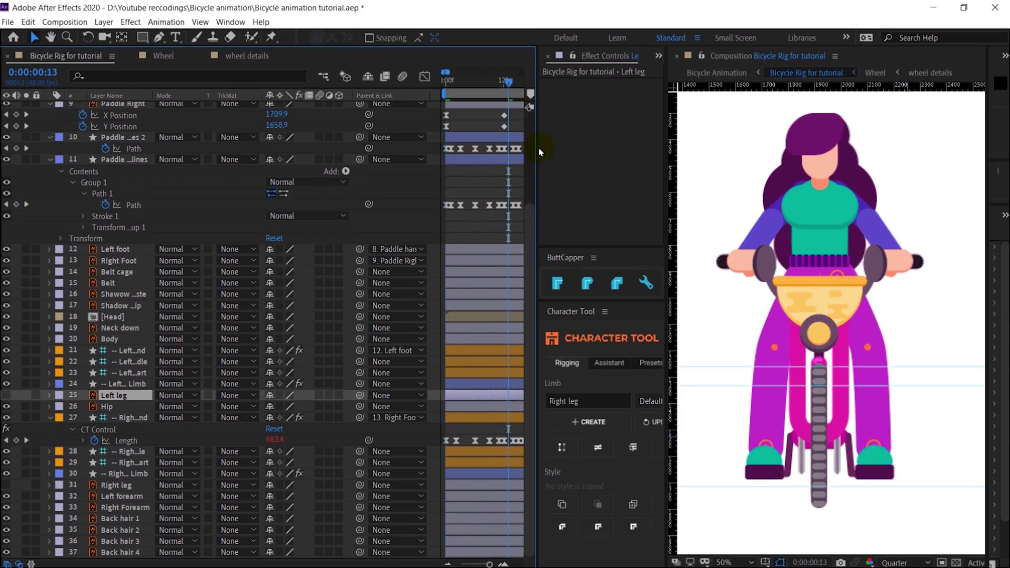
Add the expression loopIn()+loopOut()-value; to the Length of the right leg limb's end controller
left_click_drag(537, 148, 617, 159)
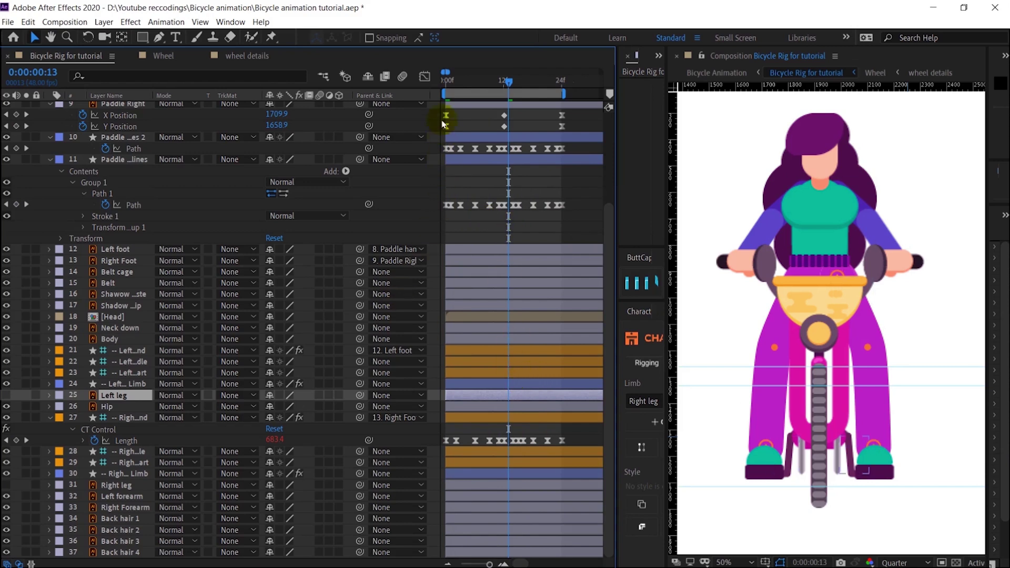
left_click(443, 90)
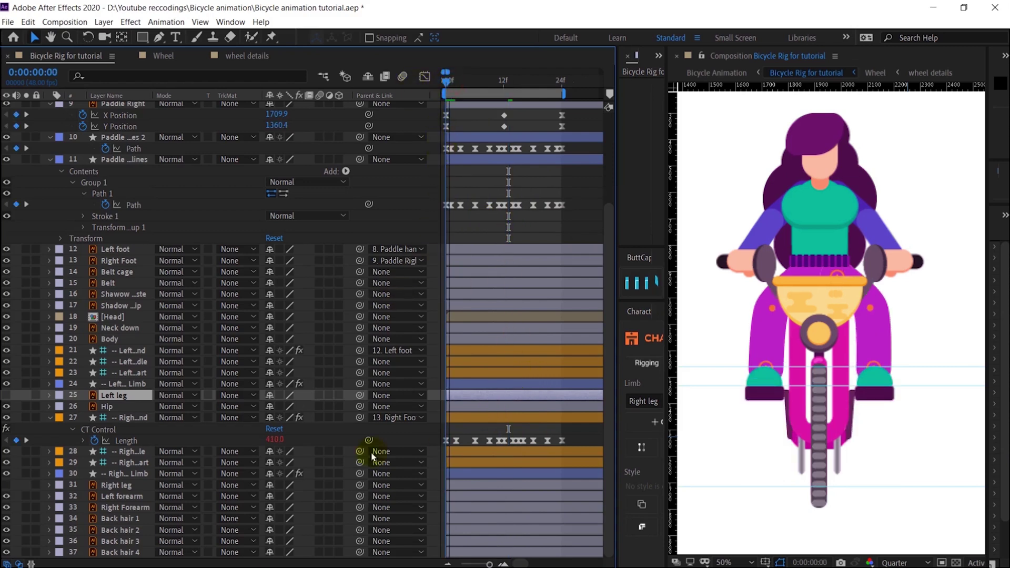
left_click(341, 438)
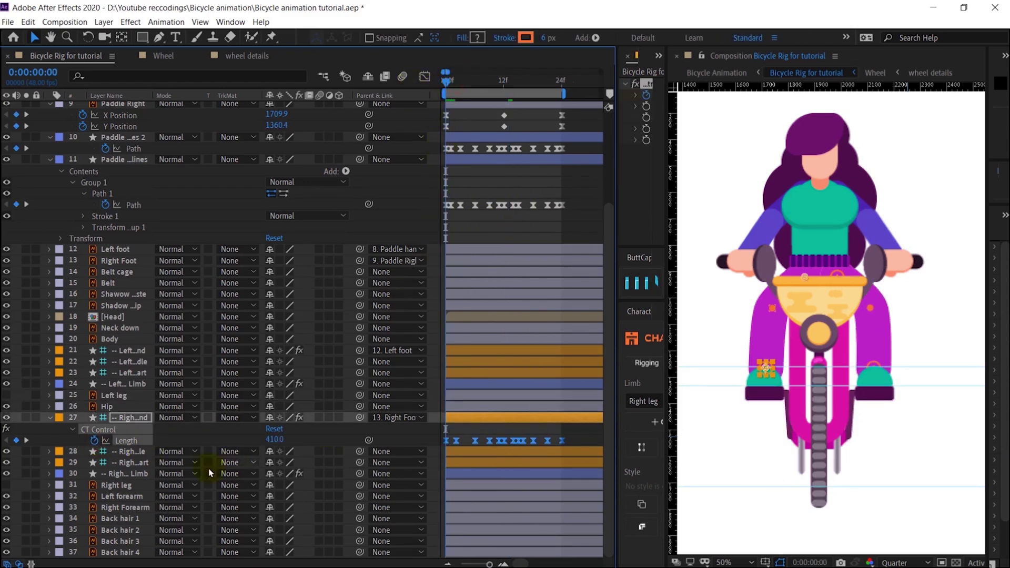
left_click(91, 441, "alt")
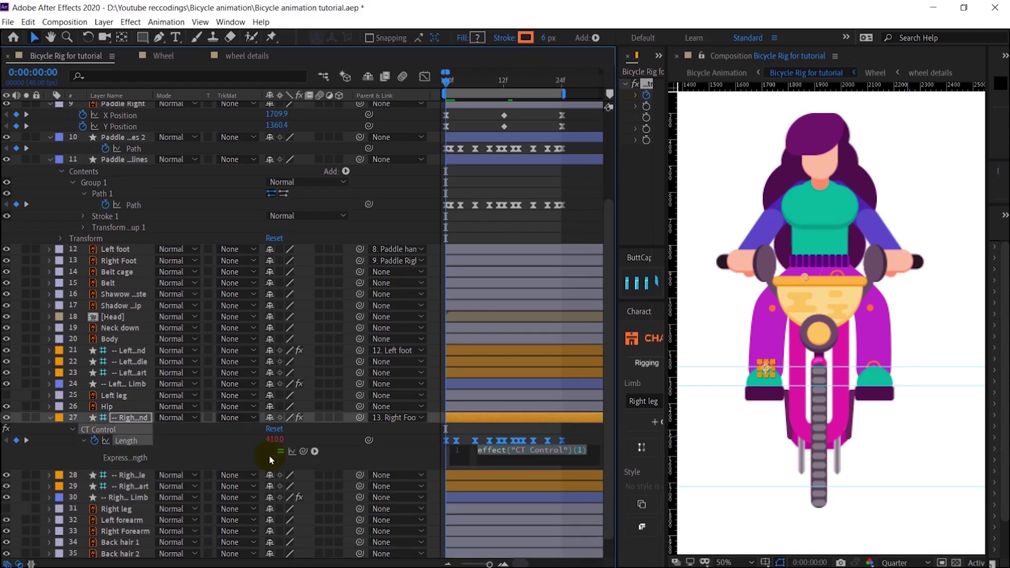
type("loopIn()+loo")
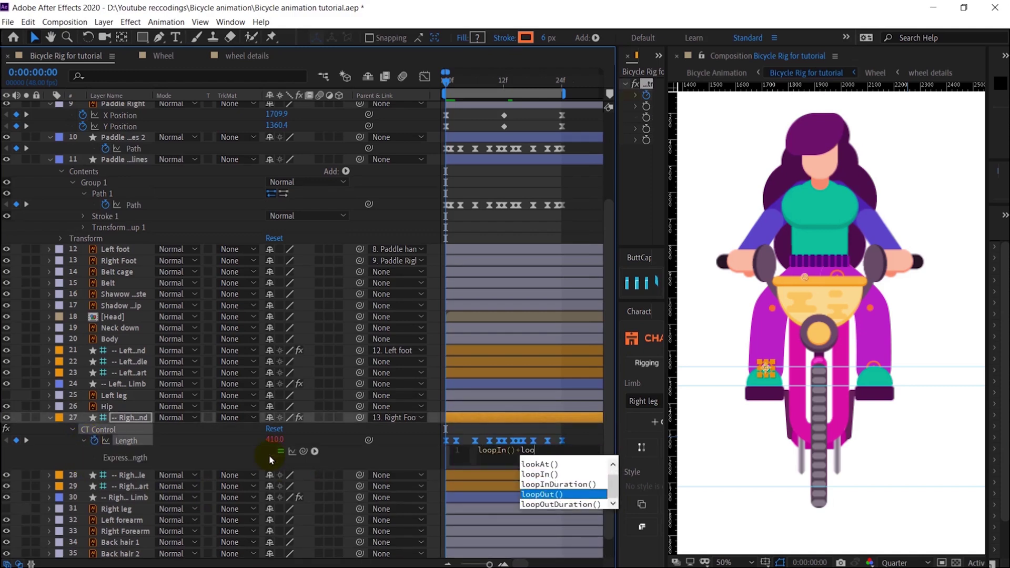
type("pOut()-value;")
key("Return")
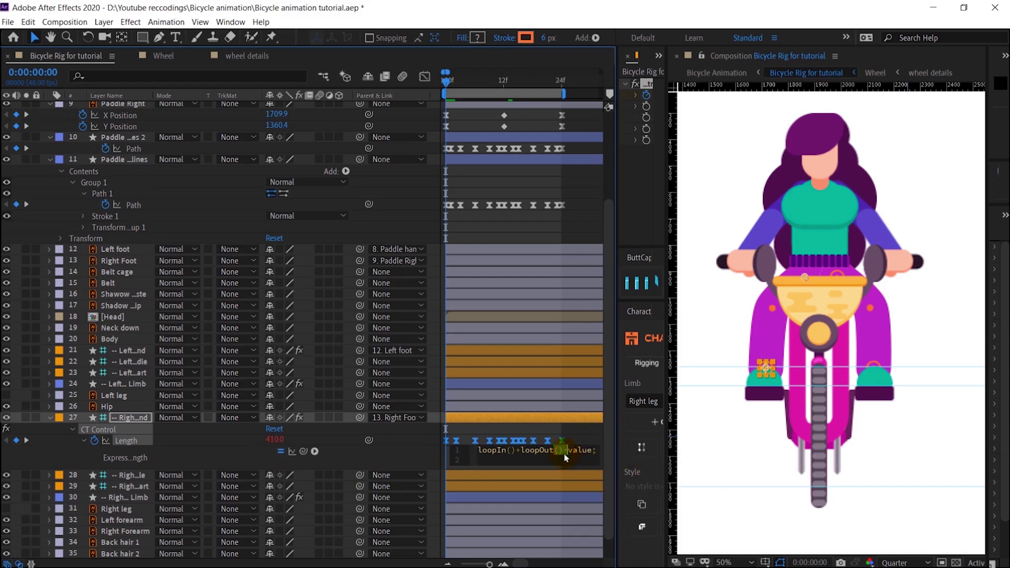
Copy the loop expression from Length and try to apply it to the Path properties of both Paddle lines layers
key("ctrl+a")
key("ctrl+c")
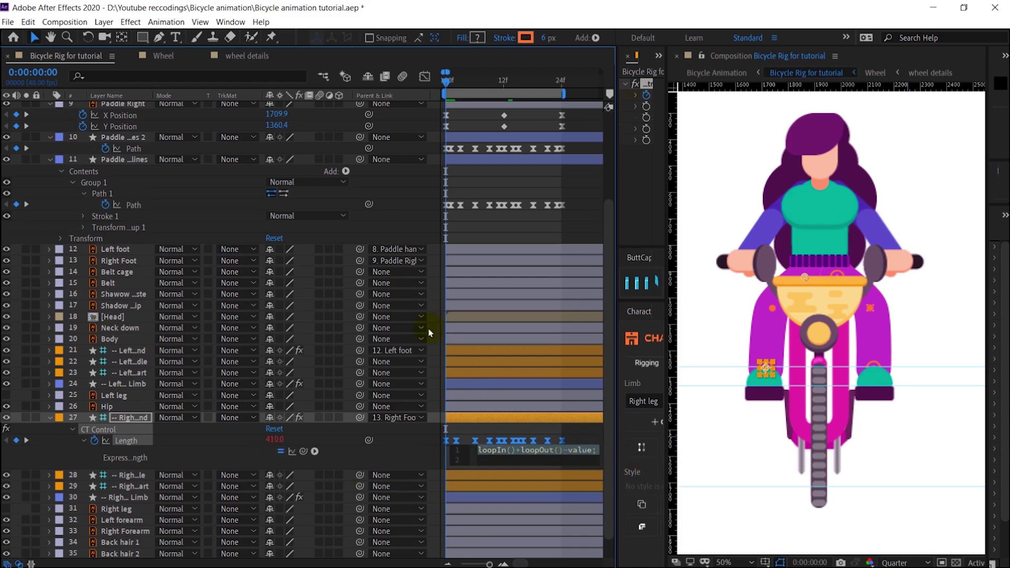
left_click(513, 293)
scroll(482, 296, "up", 3)
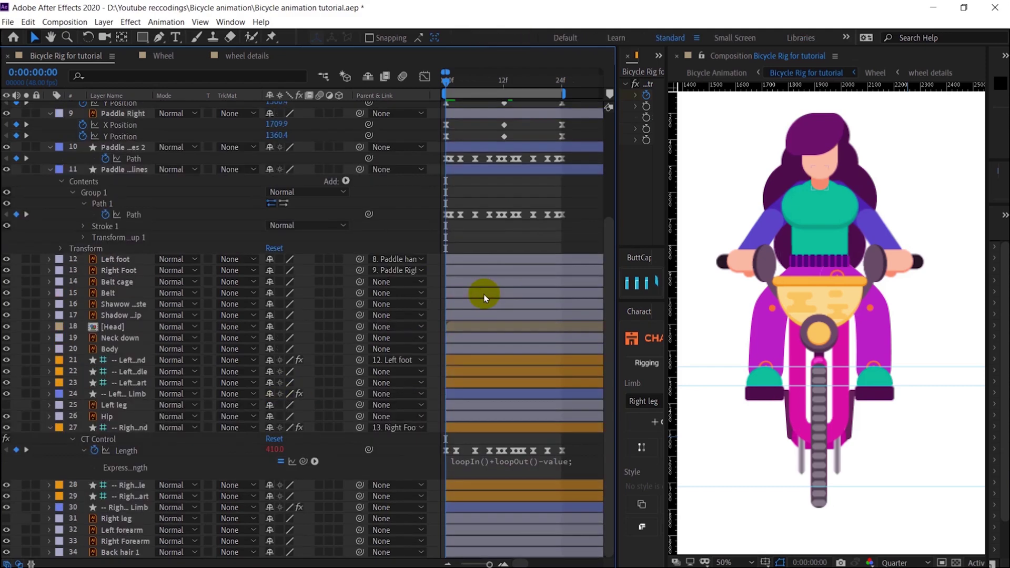
left_click(105, 320, "alt")
key("ctrl+v")
left_click(105, 265, "alt")
key("ctrl+v")
left_click(517, 355)
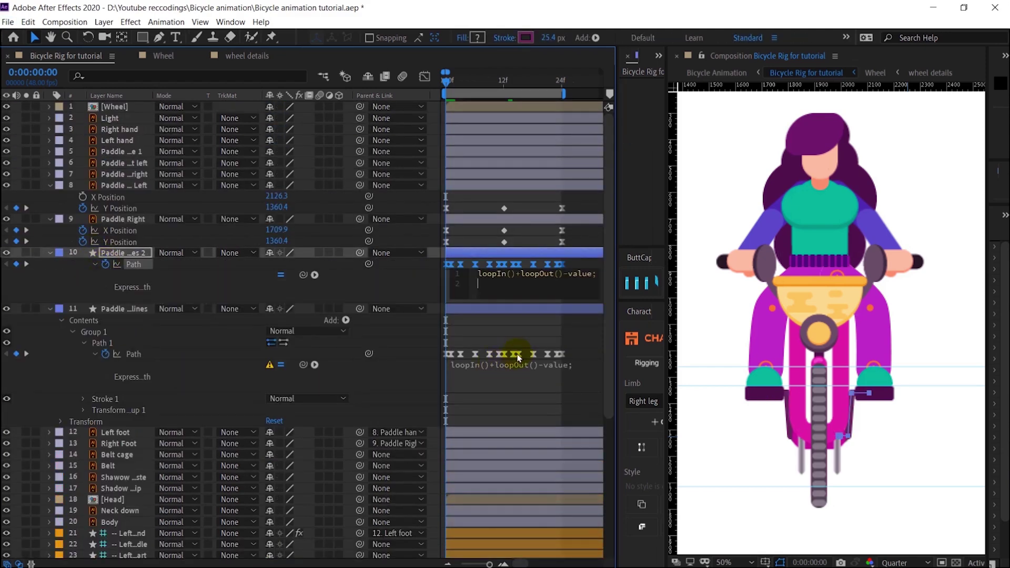
Undo the loop expressions pasted onto the two Path properties
left_click(502, 337)
key("ctrl+z")
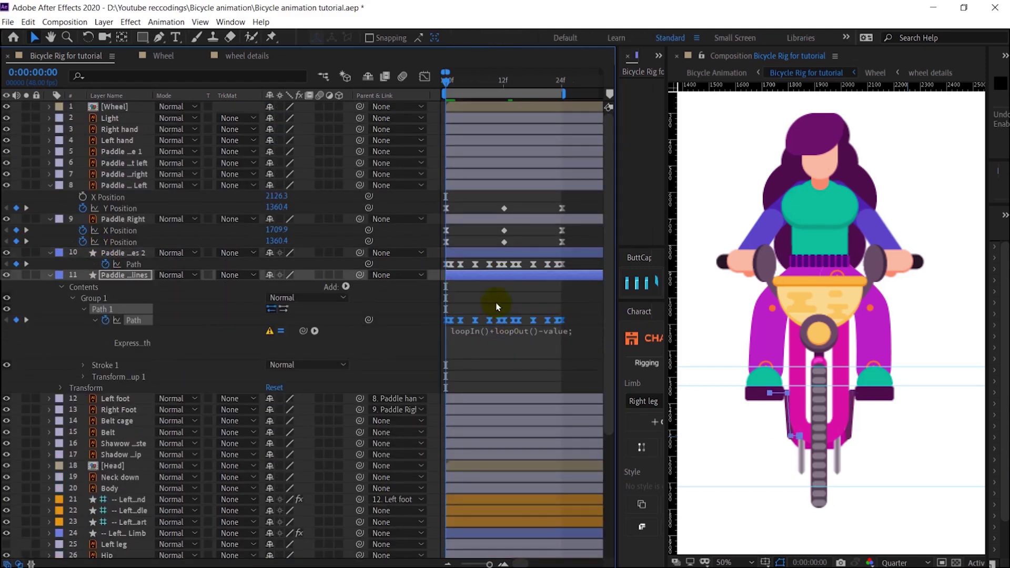
key("ctrl+z")
left_click(531, 328)
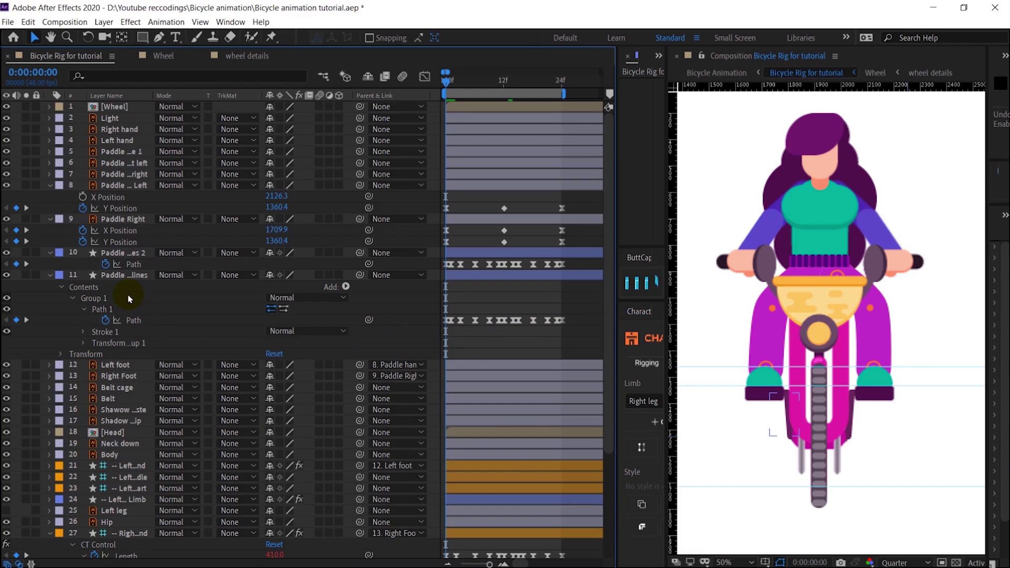
Pre-compose the Paddle lines shape layer in row 11
left_click(116, 276)
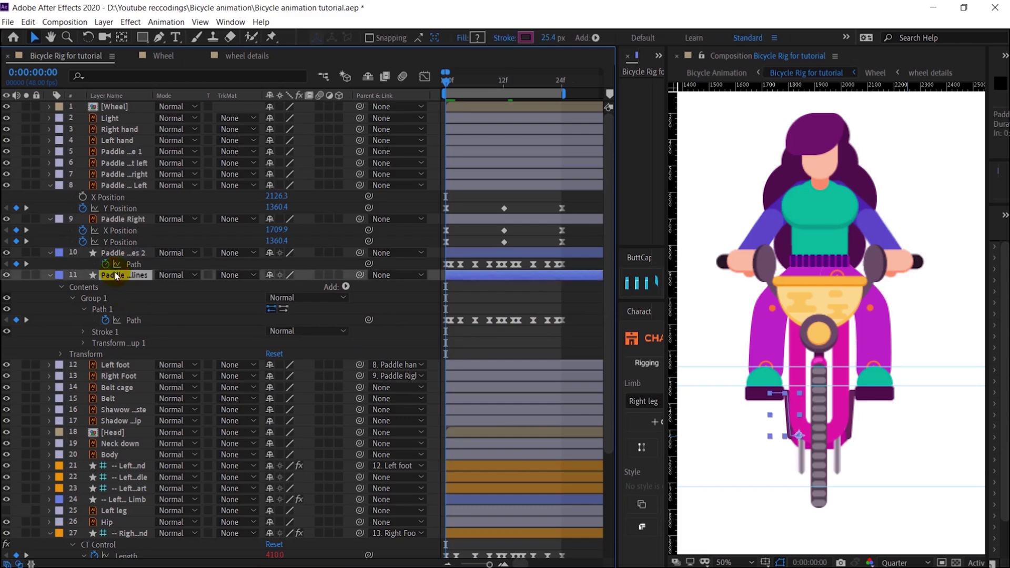
right_click(116, 276)
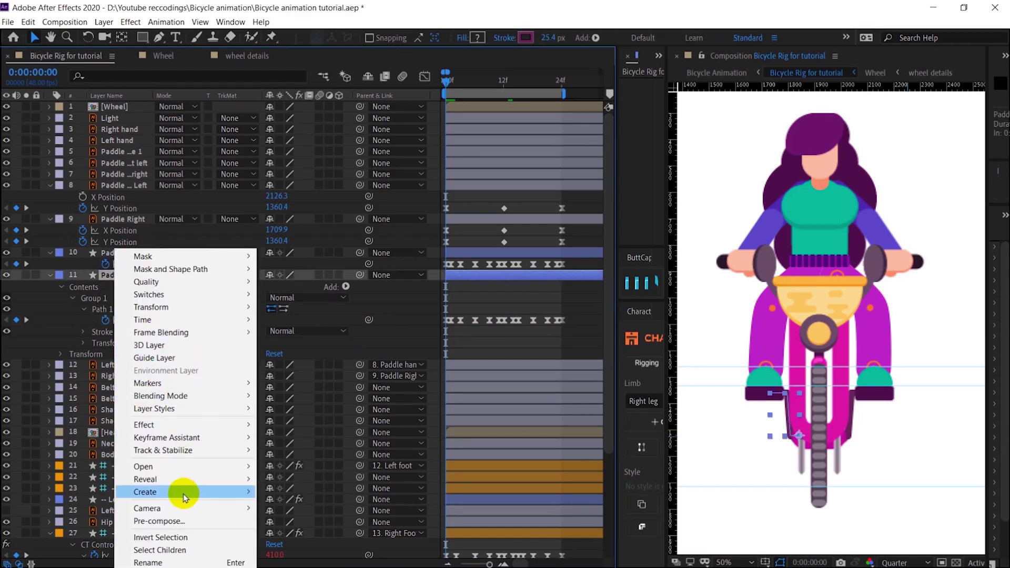
left_click(176, 526)
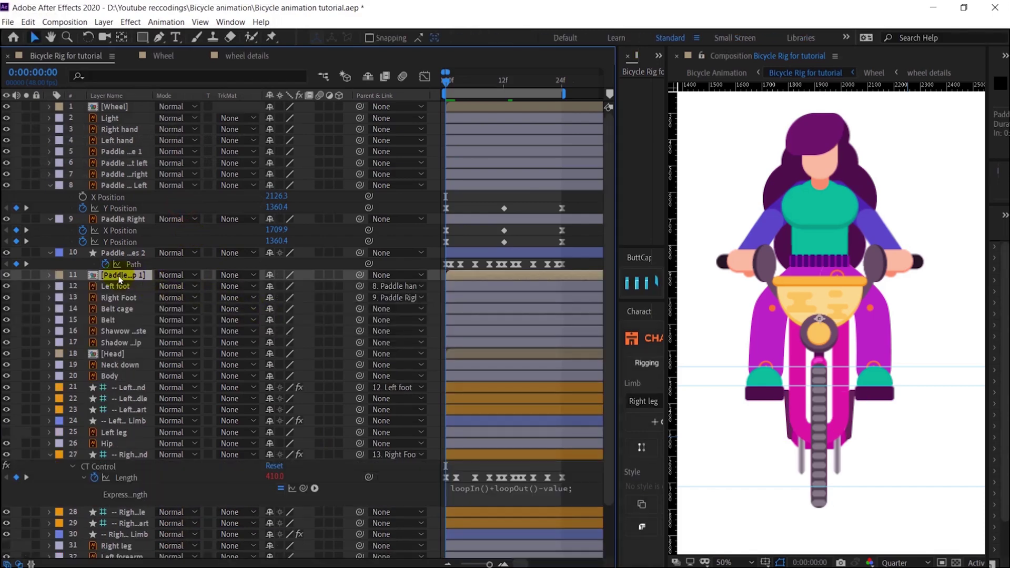
Enable time remapping on the new paddle lines precomp and add a Time Remap keyframe at frame 24
right_click(120, 279)
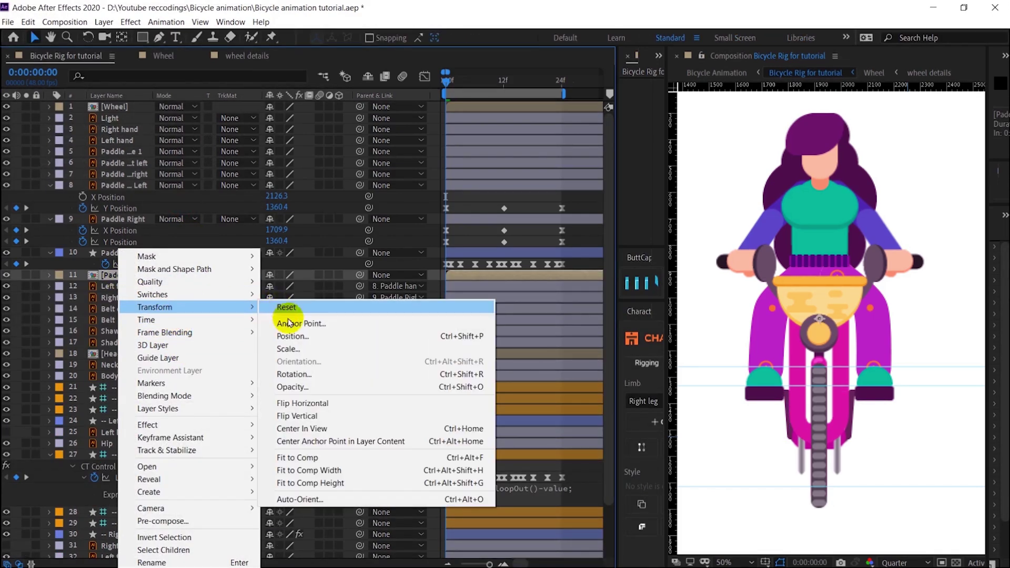
left_click(289, 318)
left_click(574, 94)
left_click(574, 94)
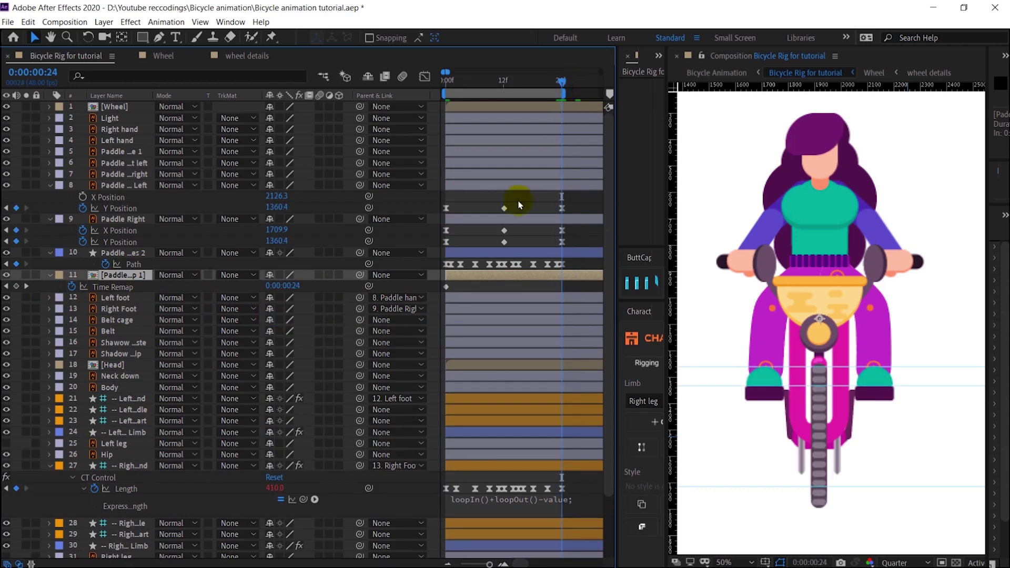
left_click(16, 287)
Delete the original Time Remap keyframe at the far end of the paddle lines precomp
key("minus")
key("minus")
key("minus")
key("minus")
key("minus")
key("minus")
key("minus")
left_click_drag(611, 299, 611, 298)
key("Delete")
key("equal")
key("equal")
key("equal")
key("equal")
key("equal")
key("equal")
key("equal")
key("equal")
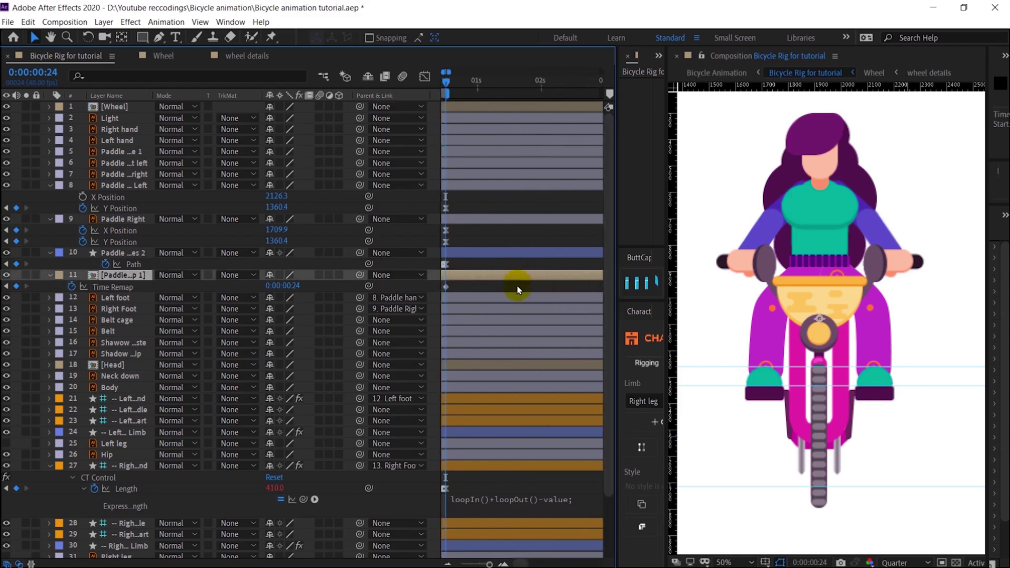
Return to frame 0 and add the expression loopIn()+loopOut()-value; to the paddle lines precomp's Time Remap
left_click_drag(488, 564, 494, 565)
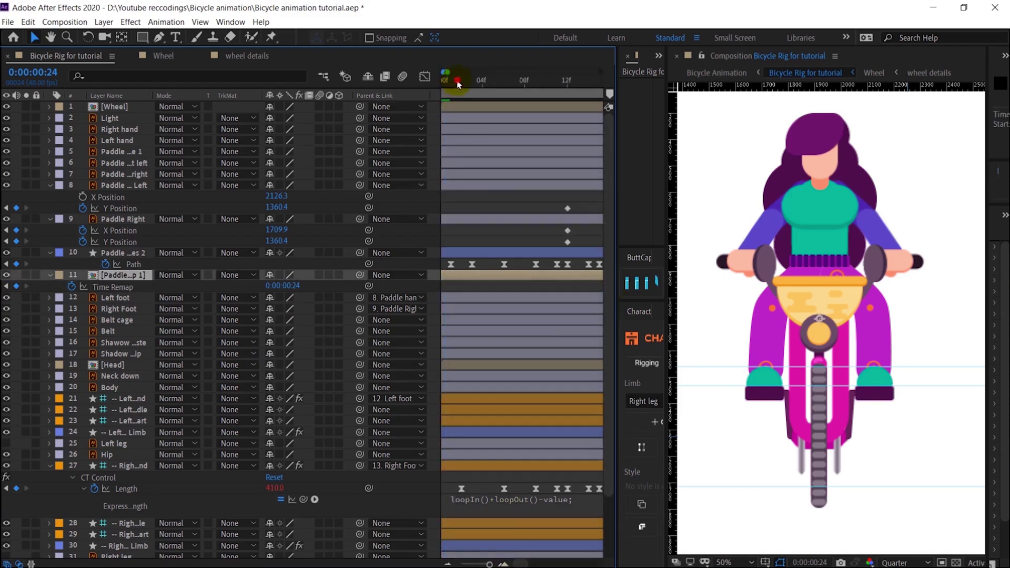
left_click_drag(458, 84, 437, 80)
key("minus")
key("minus")
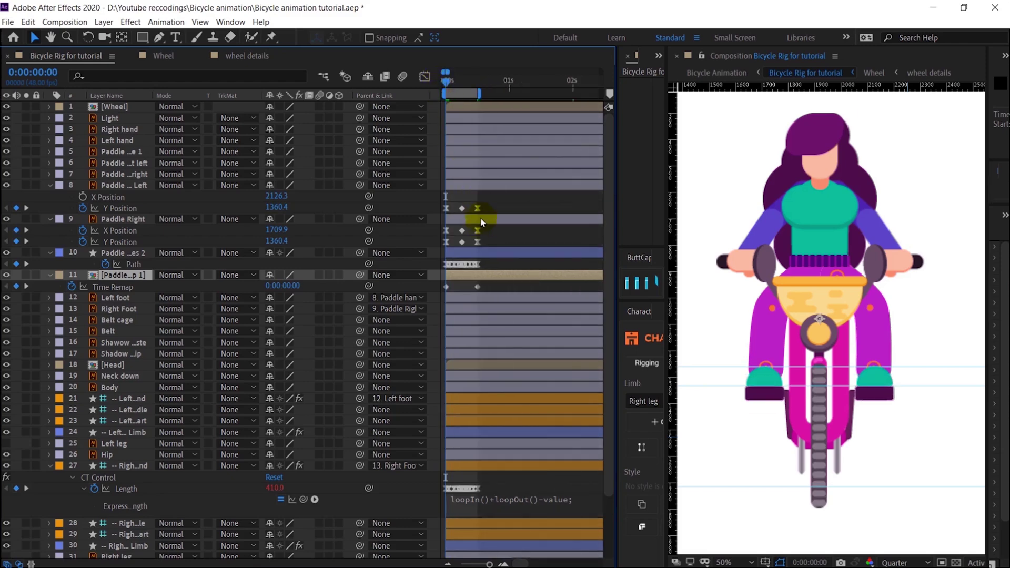
left_click(71, 286, "alt")
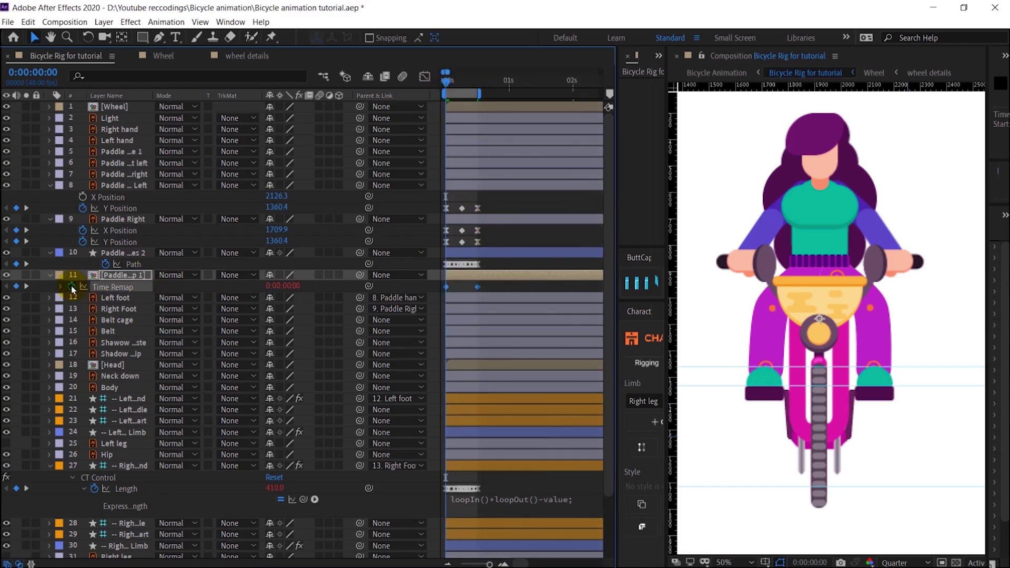
key("ctrl+v")
Pre-compose the Paddle lines 2 layer and enable time remapping on it, with an end keyframe at frame 24
right_click(122, 253)
left_click(136, 253)
right_click(135, 252)
left_click(323, 319)
key("semicolon")
key("semicolon")
Copy the loop expression and apply it to the Time Remap of the second paddle lines precomp
left_click(474, 298)
key("ctrl+c")
left_click(71, 264, "alt")
key("ctrl+v")
Paste loopIn()+loopOut()-value; into Paddle Right's Y and X Position and the left paddle's Y Position
left_click(83, 242, "alt")
key("ctrl+v")
left_click(83, 231, "alt")
key("ctrl+v")
left_click(83, 208, "alt")
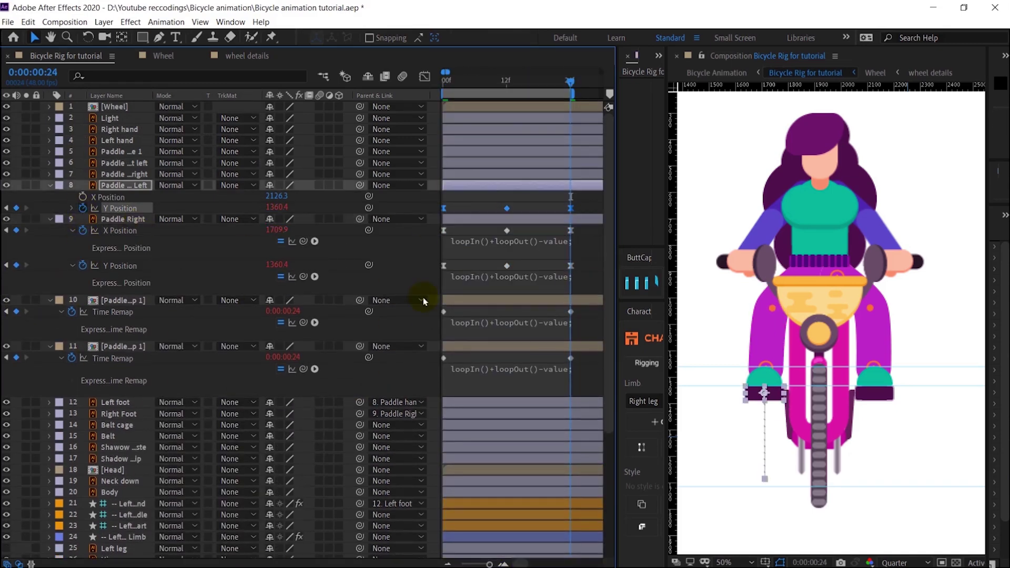
key("ctrl+v")
Return to the first frame and reveal only the animated properties of the left paddle and both leg end controllers
key("Home")
left_click(50, 185)
left_click(126, 394, "shift")
key("u")
key("u")
left_click(512, 371)
left_click_drag(585, 369, 410, 394)
left_click(125, 194)
left_click(124, 186)
key("u")
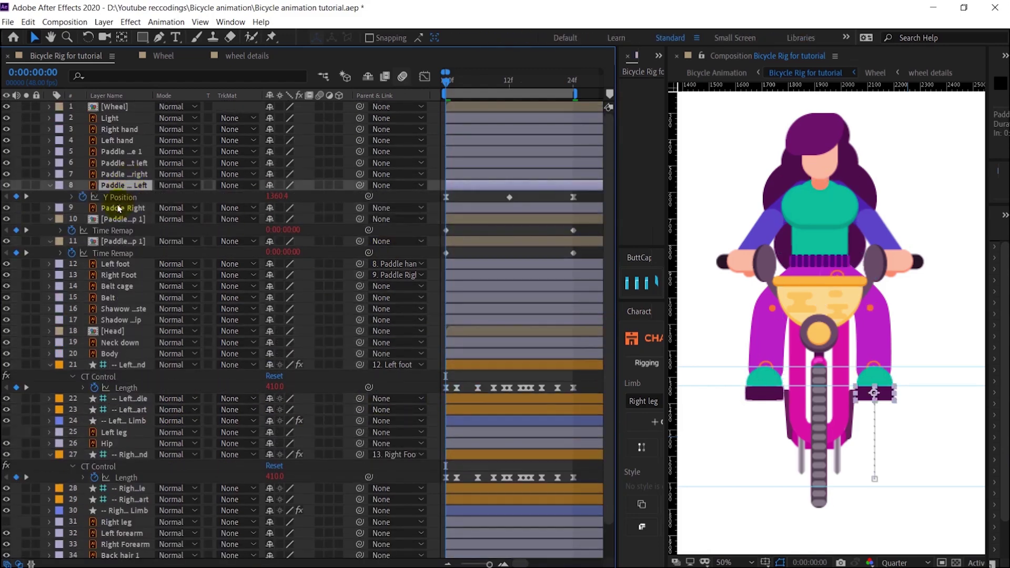
Reapply the loop expression to the Position properties of Paddle Right and the left paddle, then collapse Paddle Right
left_click(118, 208, "shift")
key("u")
left_click(83, 231, "alt")
key("ctrl+v")
left_click(27, 243)
left_click(83, 219, "alt")
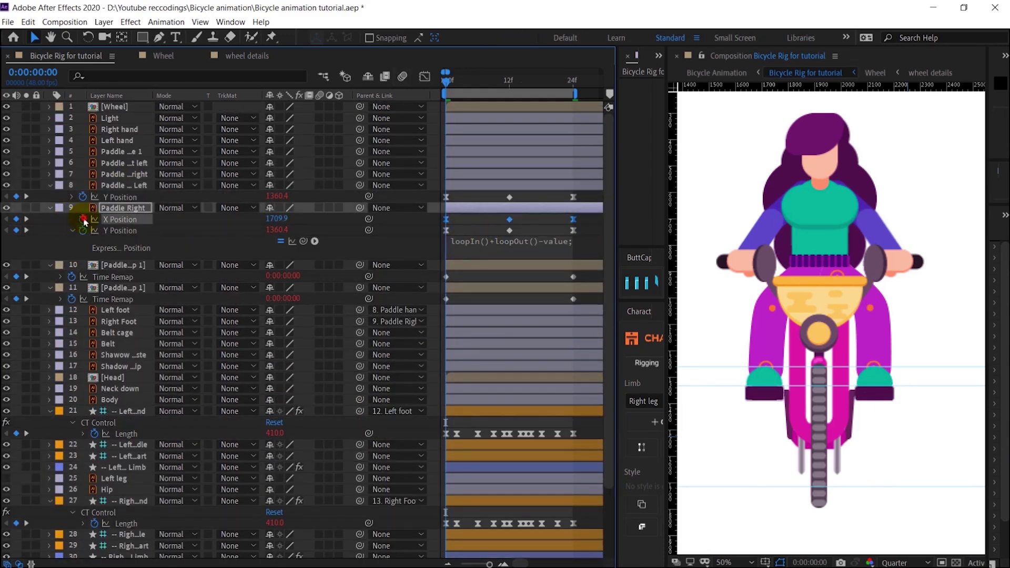
key("ctrl+v")
left_click(83, 197, "alt")
key("ctrl+v")
left_click(50, 186)
left_click(50, 196)
key("u")
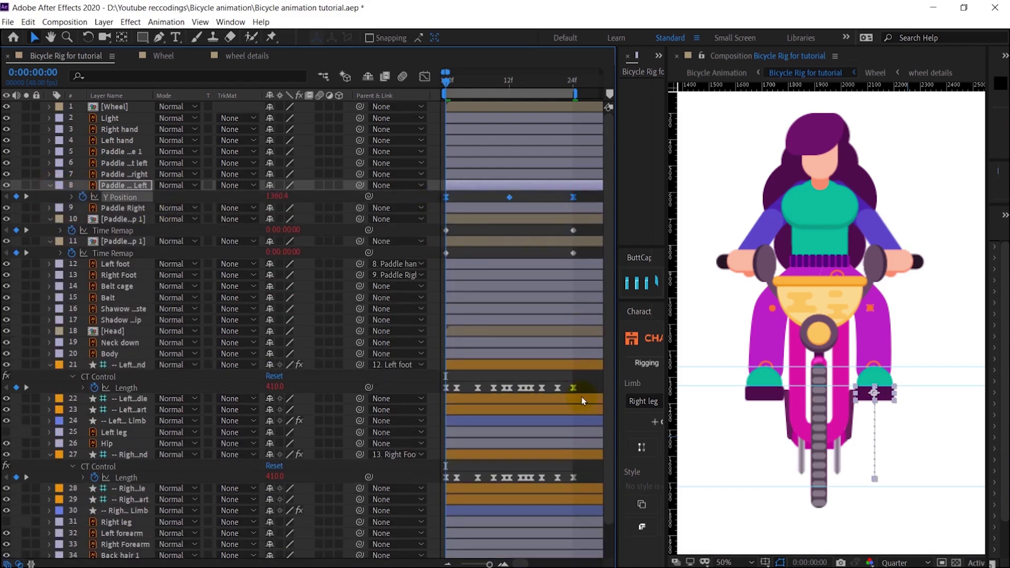
Shift the left paddle's Y Position keyframes and the left leg end controller's Length keyframes to start at frame 12
left_click(553, 365)
left_click(509, 81)
left_click(519, 251)
key("minus")
Shift the Time Remap keyframes of the row 10 paddle lines precomp to start at frame 12 and preview the motion
left_click(433, 231)
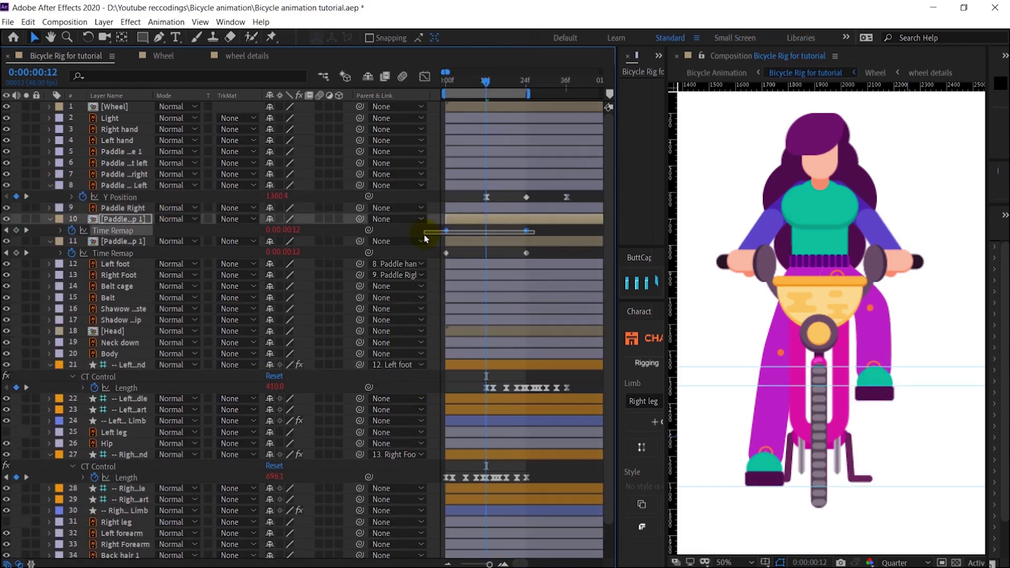
key("equal")
key("equal")
key("equal")
left_click_drag(446, 230, 486, 231)
key("minus")
key("minus")
key("minus")
key("minus")
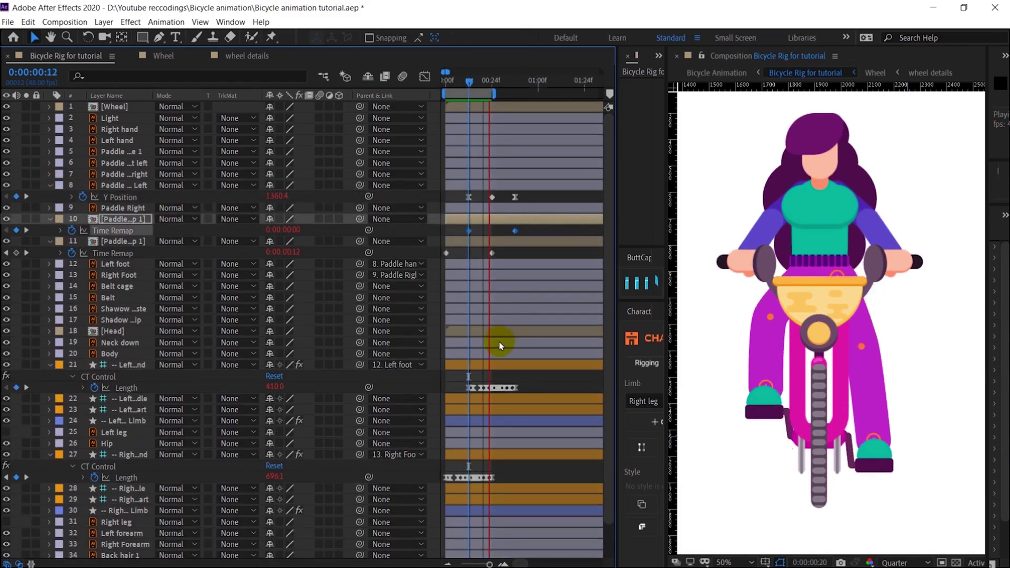
Apply loopIn()+loopOut()-value; to the Length of the left leg's end controller and preview the alternating pedalling
left_click(132, 364)
left_click(95, 387, "alt")
key("ctrl+v")
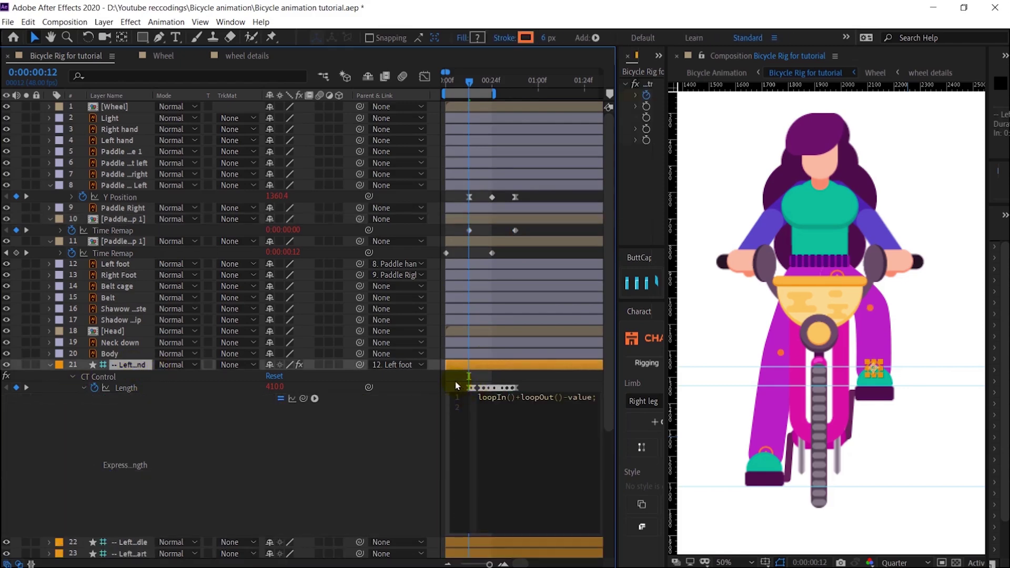
left_click(456, 387)
left_click(52, 366)
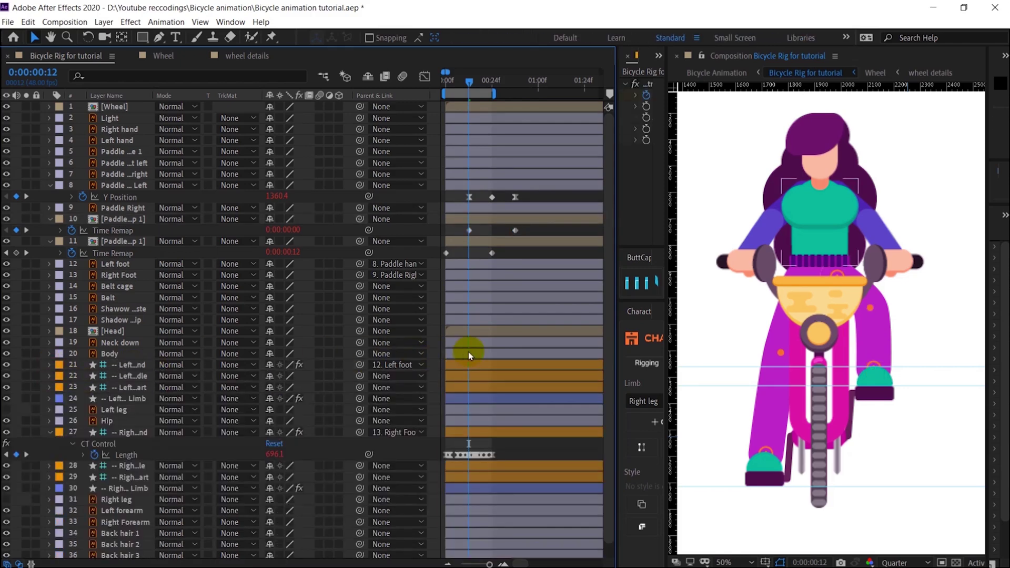
key("space")
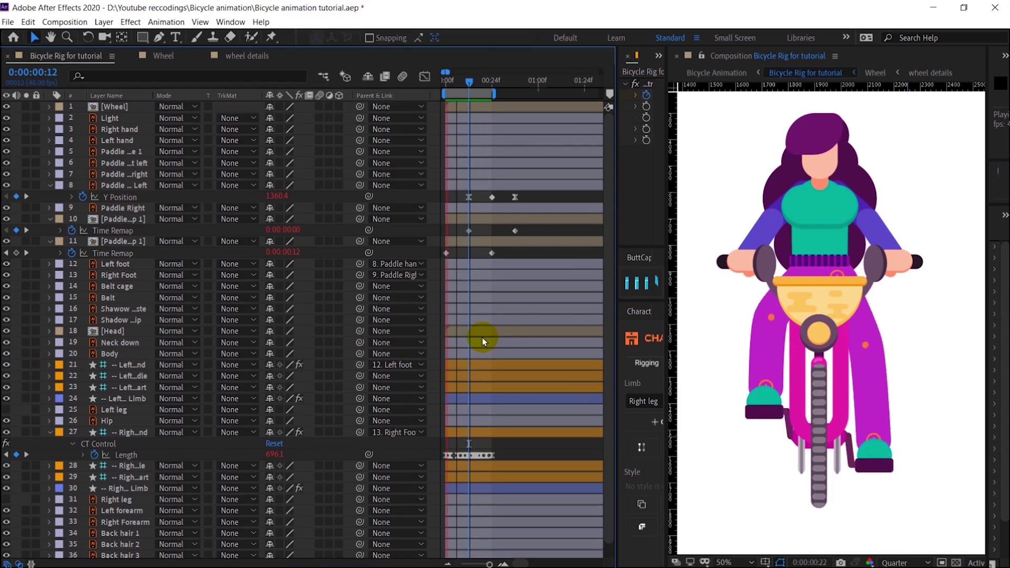
scroll(876, 395, "down", 2)
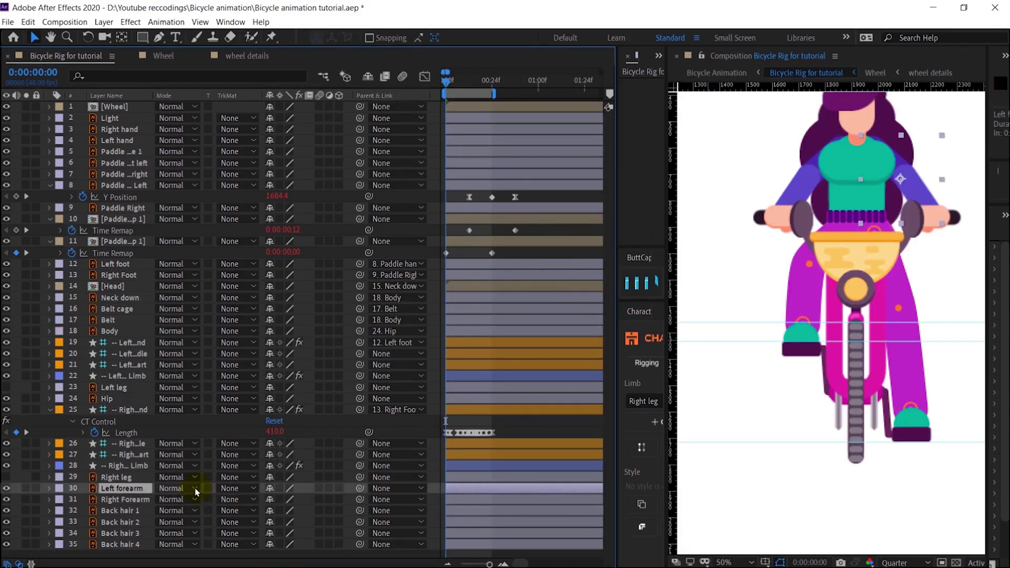
Review the parenting of the Body, Belt and Hip layers on the full figure
left_click(833, 166)
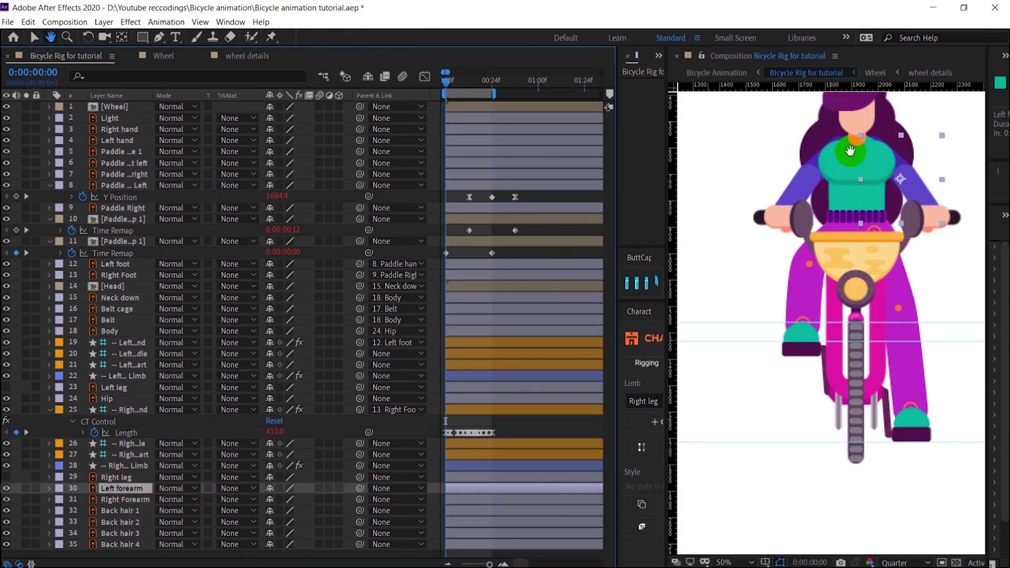
left_click_drag(852, 151, 839, 210)
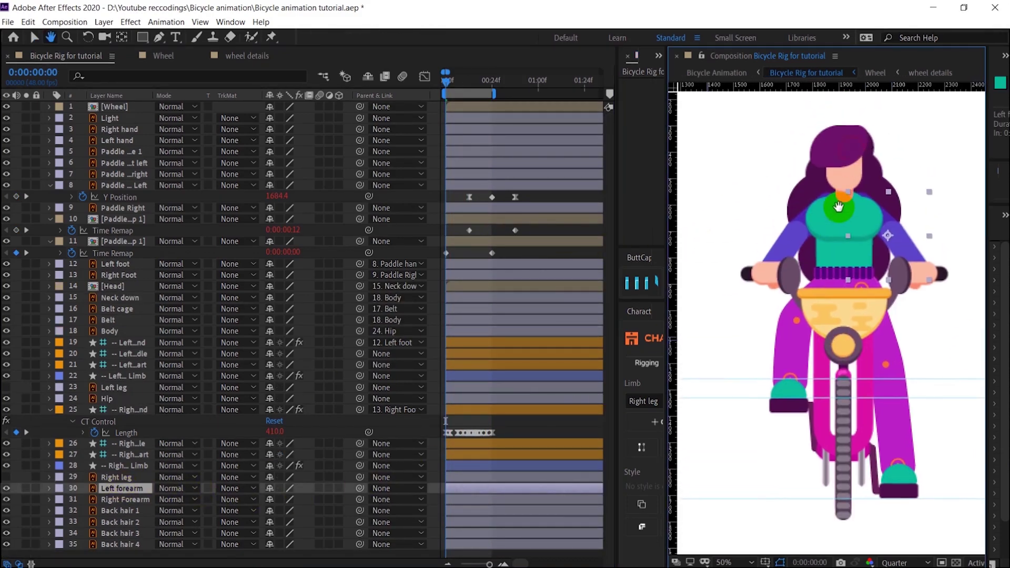
left_click(117, 332)
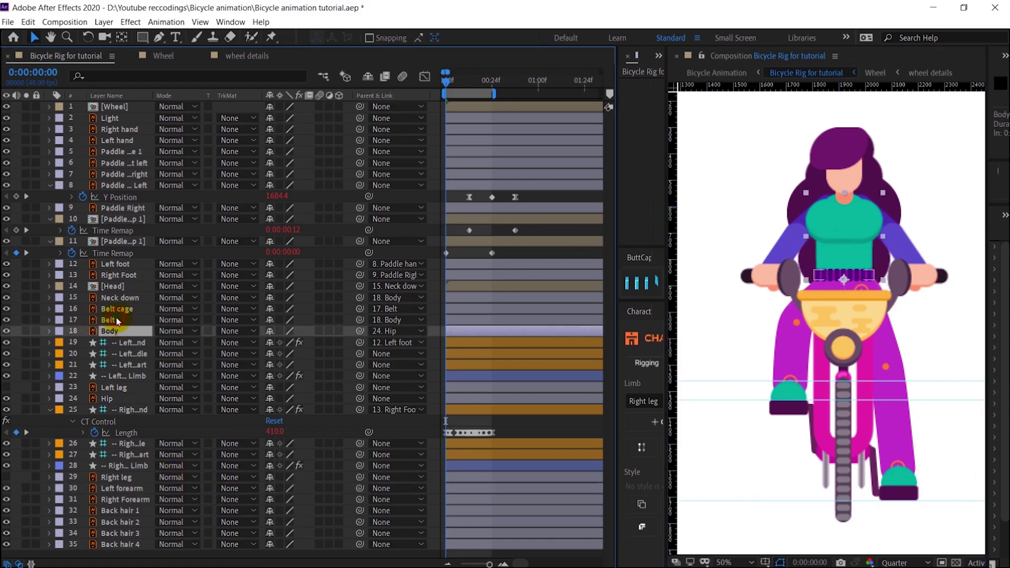
left_click(117, 321)
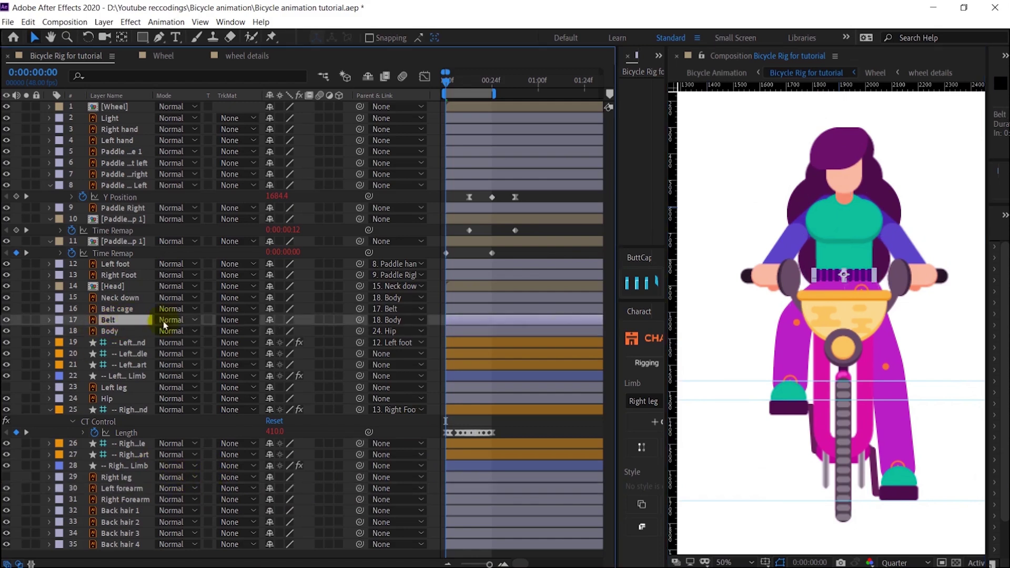
left_click(109, 399)
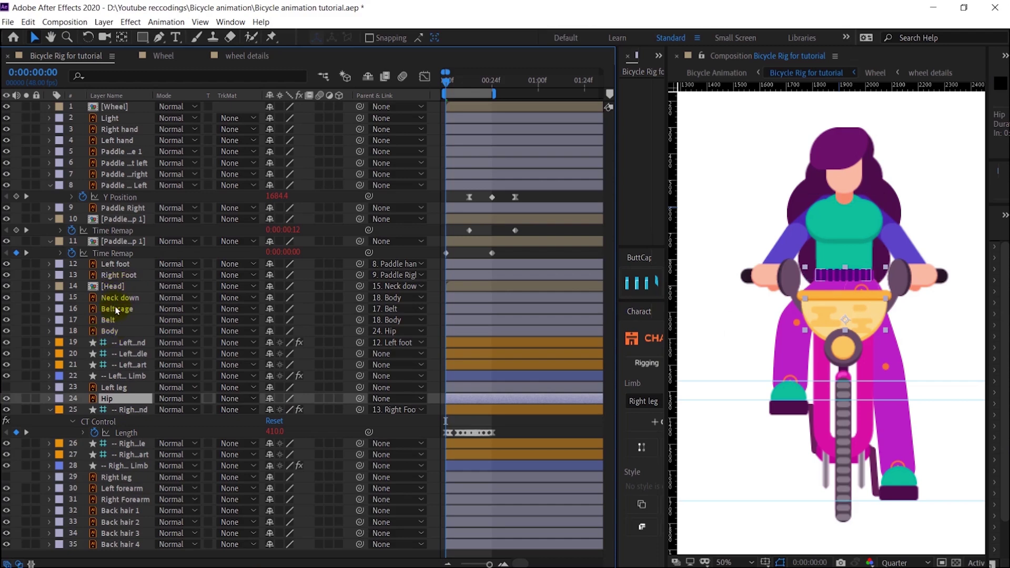
Parent each Back hair layer to the previous one, from Back hair 4 up, and parent Back hair 1 to Head
left_click(131, 510)
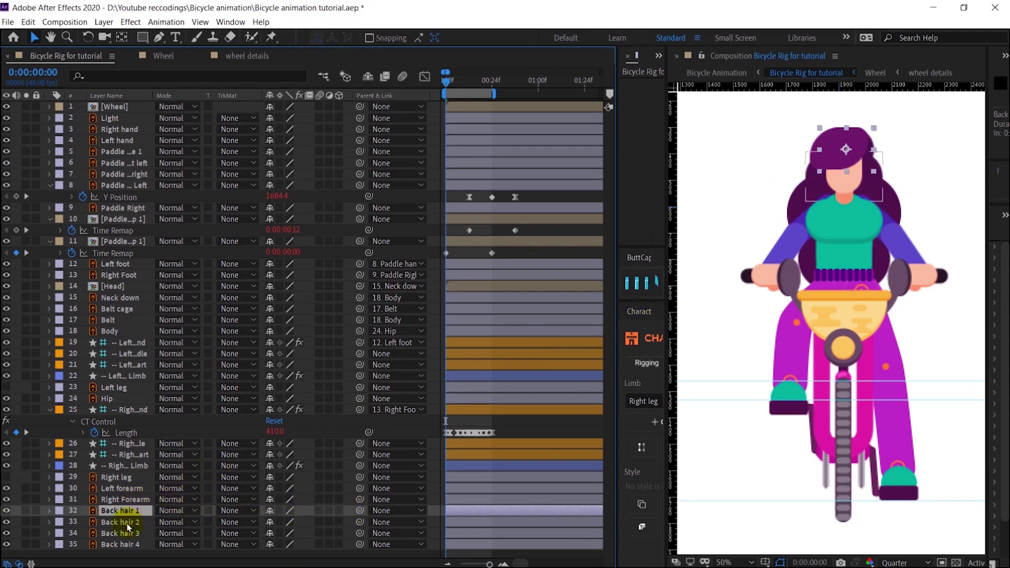
left_click(125, 543)
left_click_drag(360, 544, 356, 522)
left_click_drag(360, 522, 355, 512)
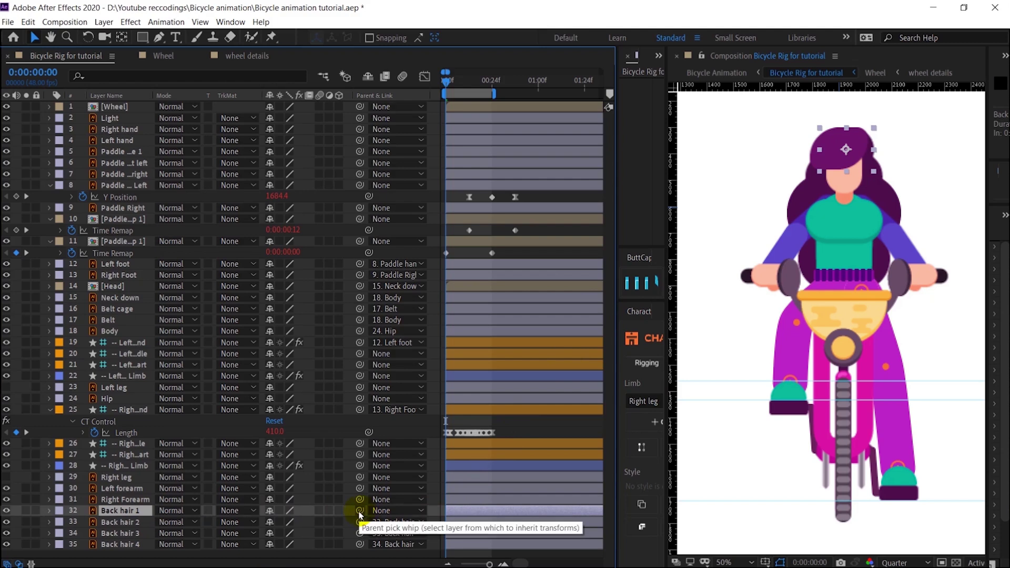
left_click_drag(359, 512, 114, 290)
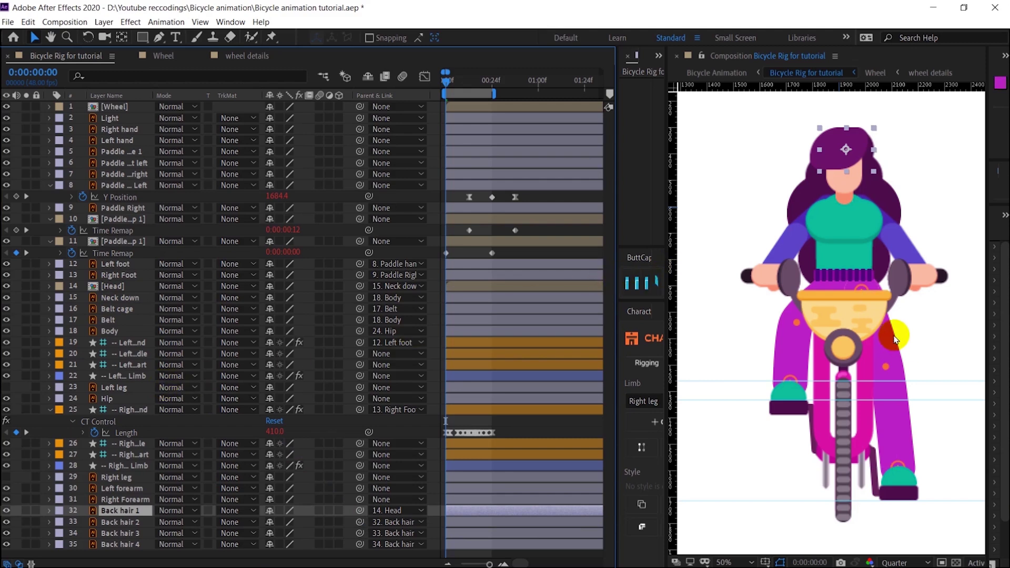
Add a Rotation keyframe to the Hip layer at frame 0 and tilt it to 6°
left_click(108, 399)
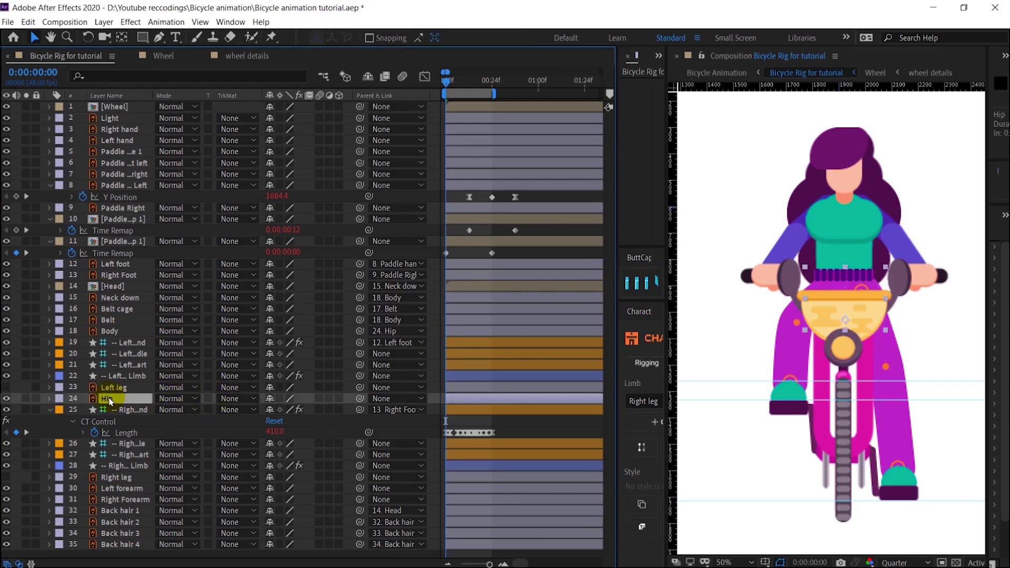
key("r")
left_click(83, 411)
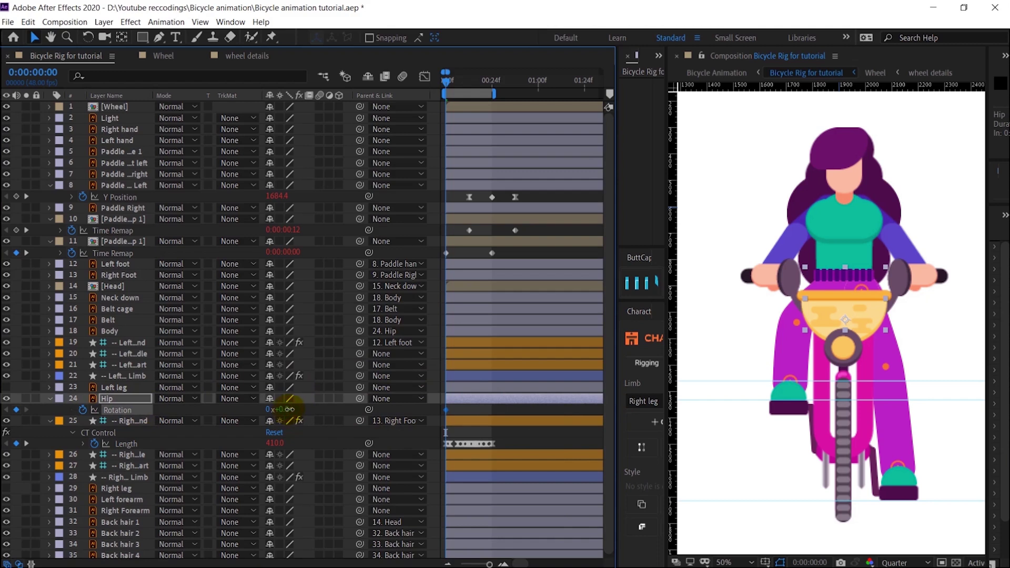
left_click_drag(289, 410, 291, 409)
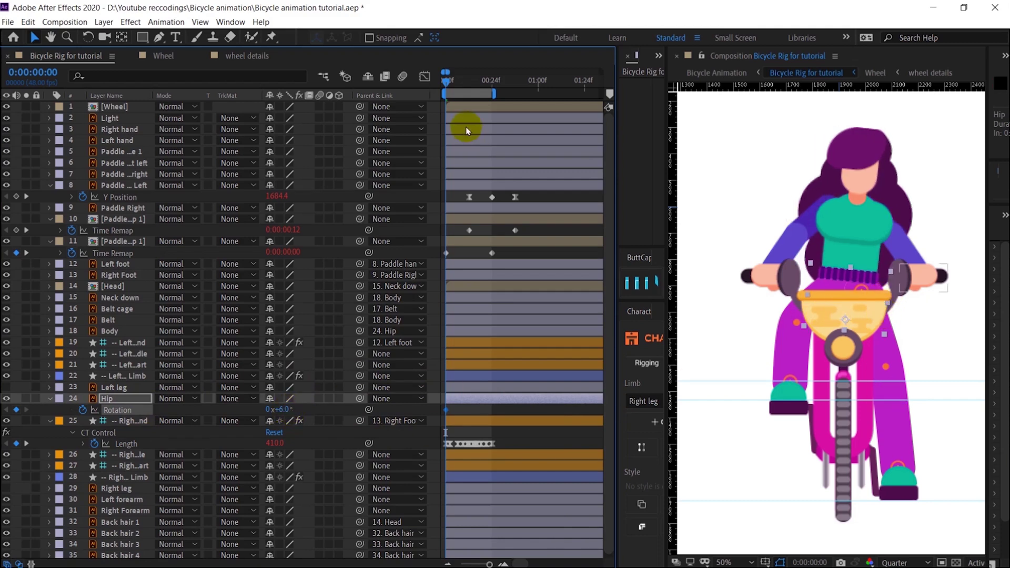
Set the Hip layer's Rotation to -3° at frame 12
left_click(33, 72)
type("12")
key("Return")
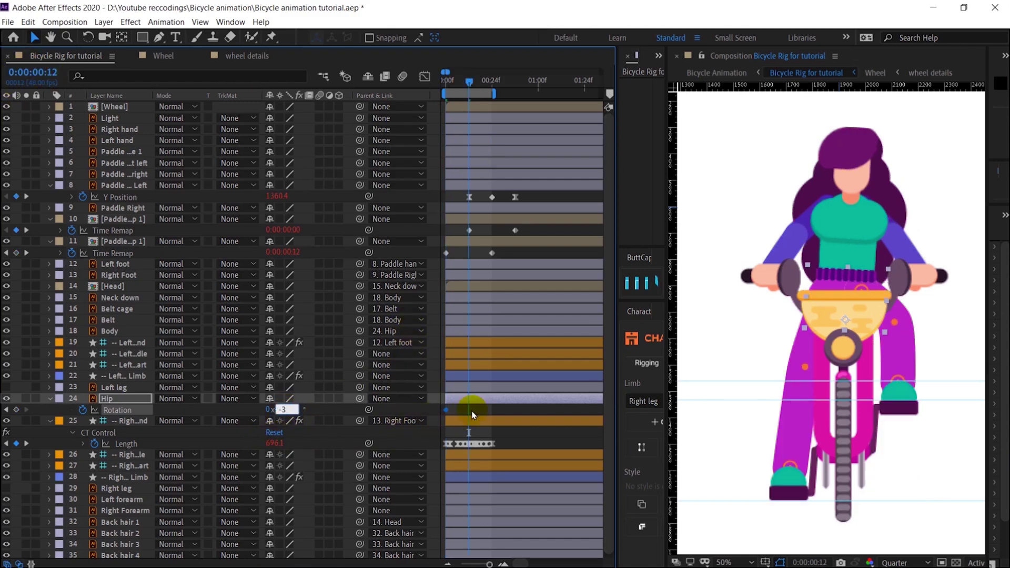
type("-3")
key("Return")
Paste the first Hip Rotation keyframe at frame 24 and apply Easy Ease to all three Rotation keyframes
left_click(491, 81)
left_click(441, 416)
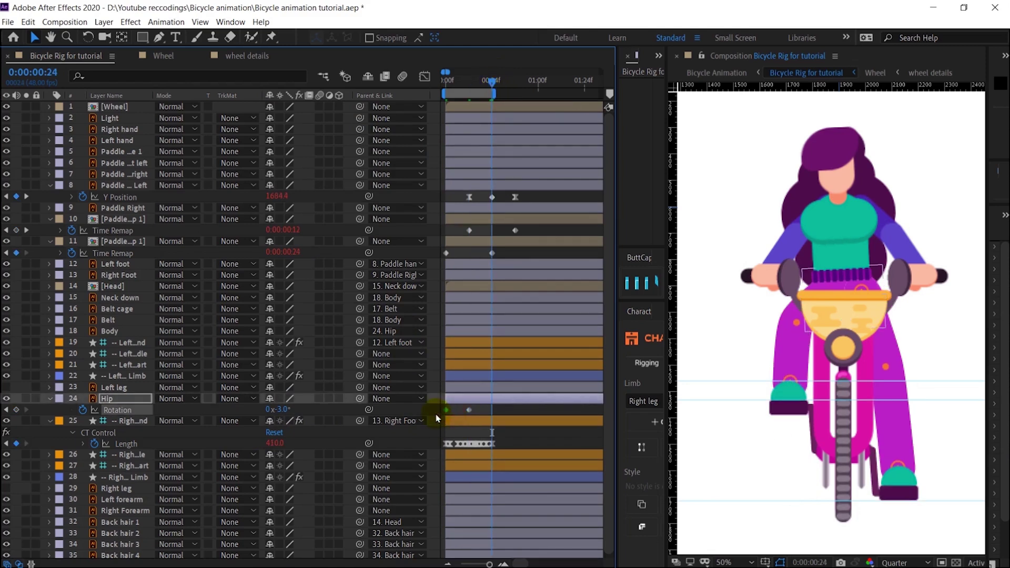
key("ctrl+v")
left_click(495, 410)
left_click_drag(500, 409, 432, 415)
key("F9")
Preview the hip sway from the first frame
left_click_drag(469, 83, 390, 95)
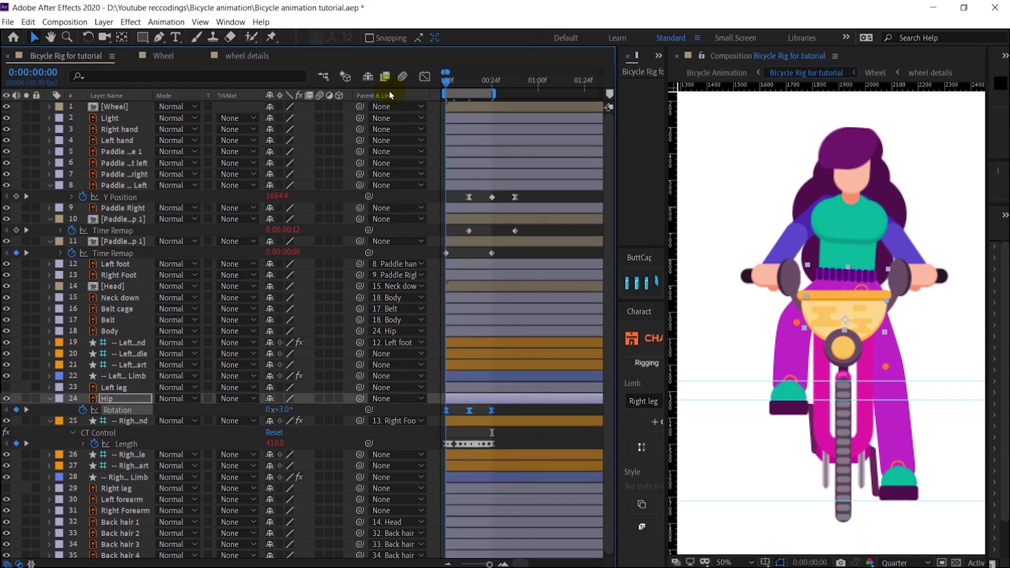
key("space")
key("space")
Copy the loop expression from the row 11 precomp's Time Remap and apply it to the Hip layer's Rotation
left_click(216, 270)
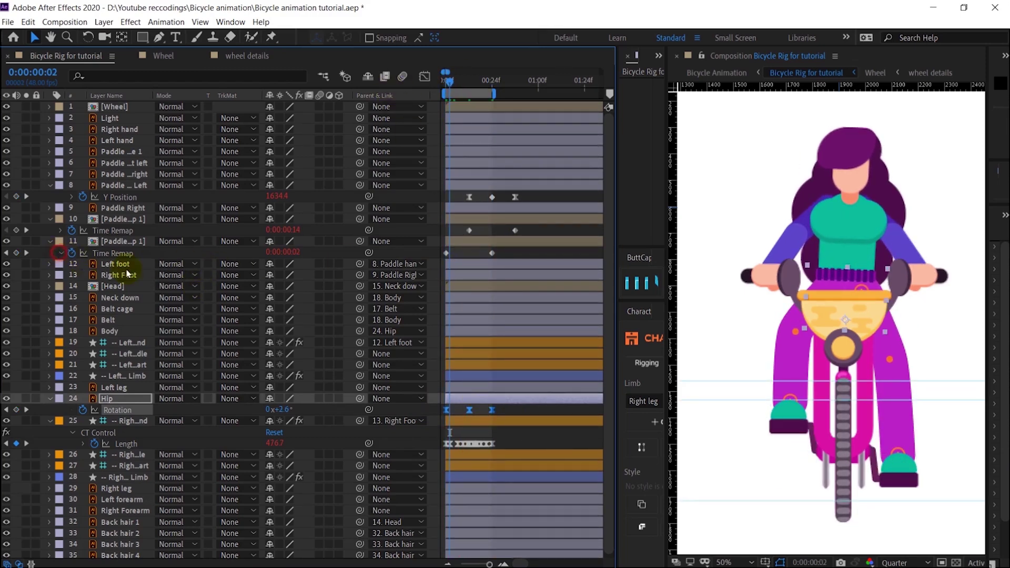
left_click(500, 265)
key("ctrl+c")
left_click(6, 253)
left_click(83, 444, "alt")
key("ctrl+v")
left_click(108, 462)
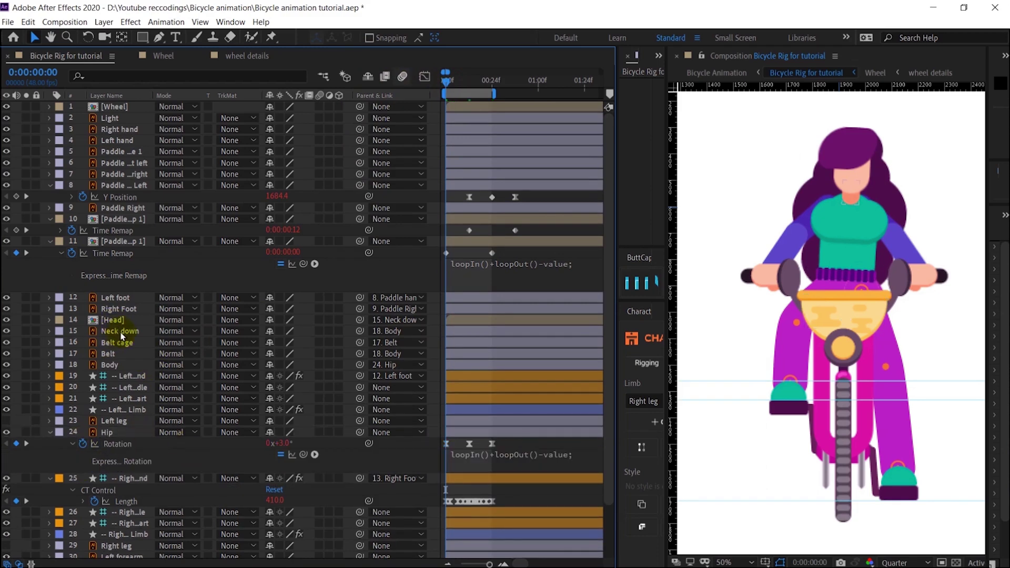
Animate the Neck down layer's Rotation from 5° at frame 0 to -5° at frame 12
left_click(123, 333)
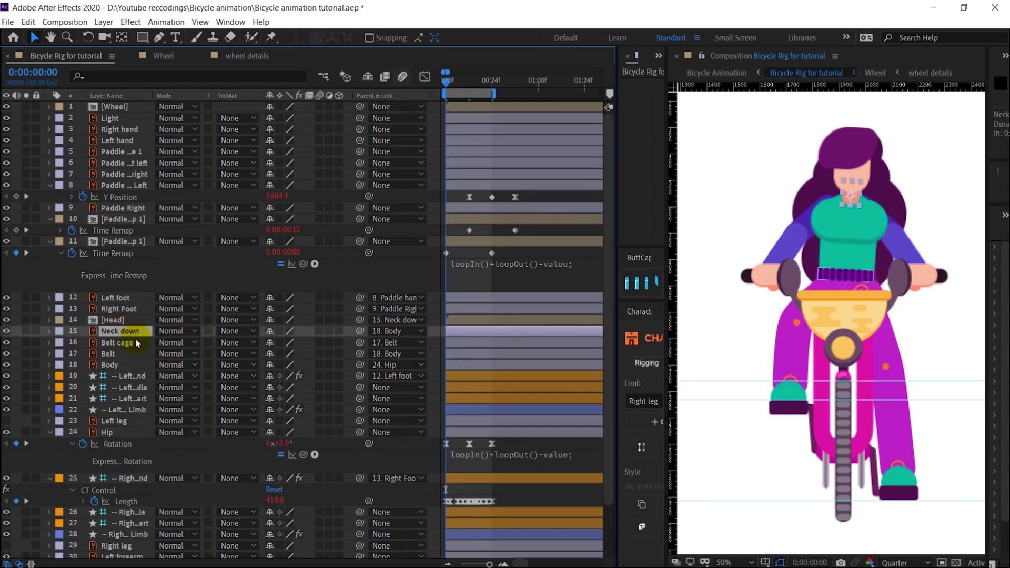
key("r")
left_click_drag(446, 81, 469, 81)
left_click(16, 342)
left_click(446, 81)
left_click_drag(282, 342, 286, 342)
key("k")
key("k")
key("k")
key("k")
key("k")
key("k")
key("k")
key("k")
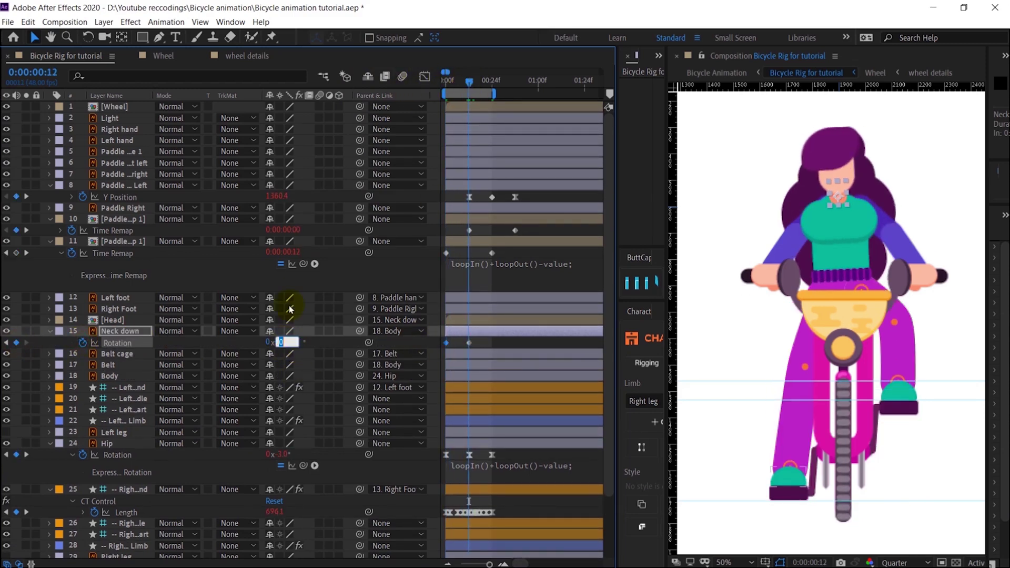
Repeat the first Neck down Rotation keyframe at frame 24 and paste all three keyframes onto the Head layer
key("ctrl+c")
key("ctrl+v")
left_click(124, 342)
left_click(130, 324)
key("ctrl+v")
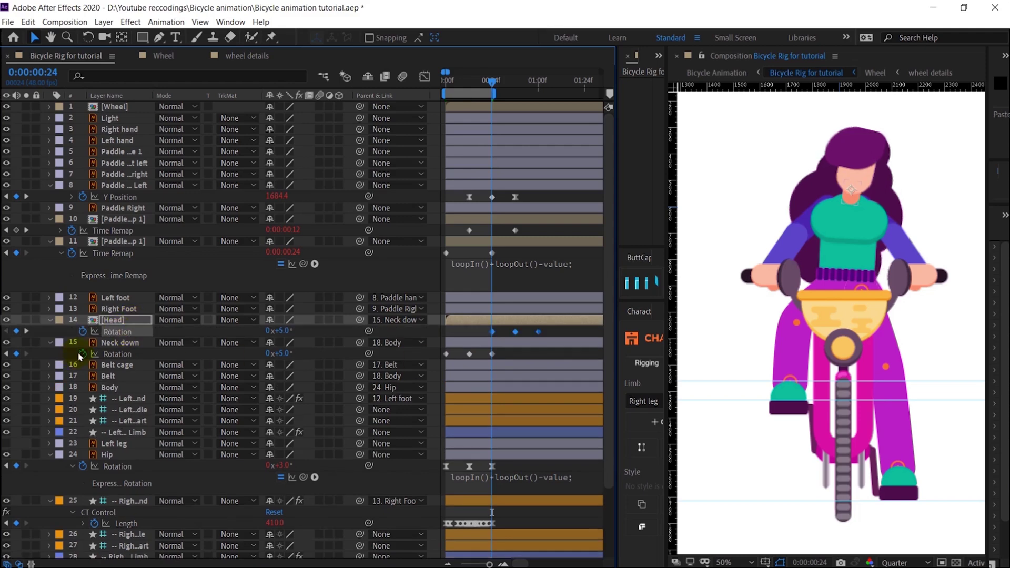
Try to paste the loop expression onto the Rotation of the Neck down and Head layers
left_click(83, 354, "alt")
key("ctrl+v")
left_click(82, 331, "alt")
key("ctrl+v")
left_click(182, 438)
left_click(83, 377, "alt")
left_click(83, 378, "alt")
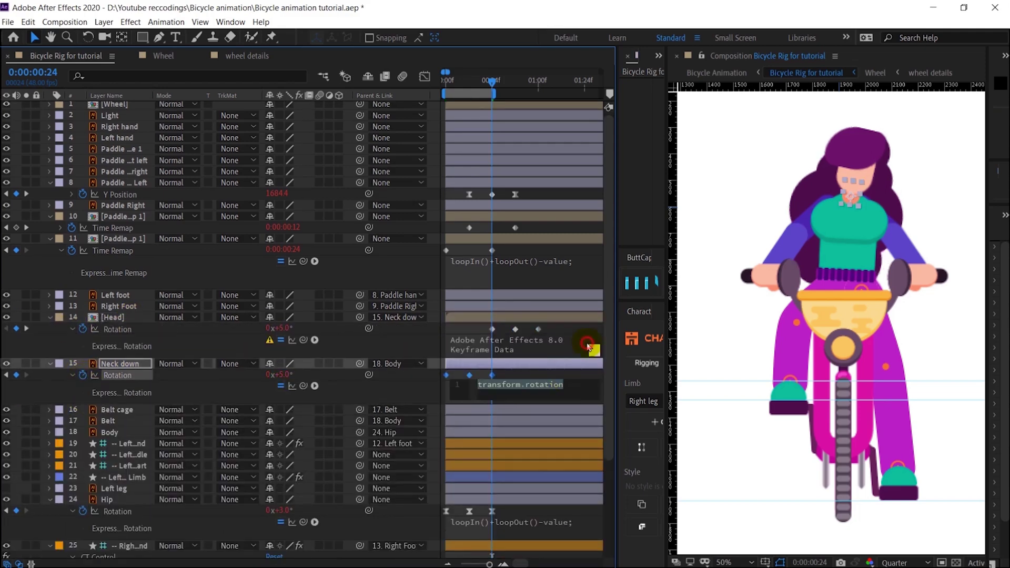
Copy the loopIn()+loopOut()-value expression from the row 11 precomp and apply it to the Head and Neck down Rotation
left_click(544, 264)
key("ctrl+c")
left_click(82, 329, "alt")
left_click(82, 328, "alt")
key("ctrl+v")
left_click(82, 373, "alt")
left_click(82, 373, "alt")
key("ctrl+v")
left_click(521, 279)
Shift the Head's Rotation keyframes to start at frame 0 and preview the head and neck sway
left_click_drag(492, 81, 401, 86)
left_click_drag(550, 321, 485, 333)
left_click_drag(492, 327, 446, 329)
key("semicolon")
key("semicolon")
key("space")
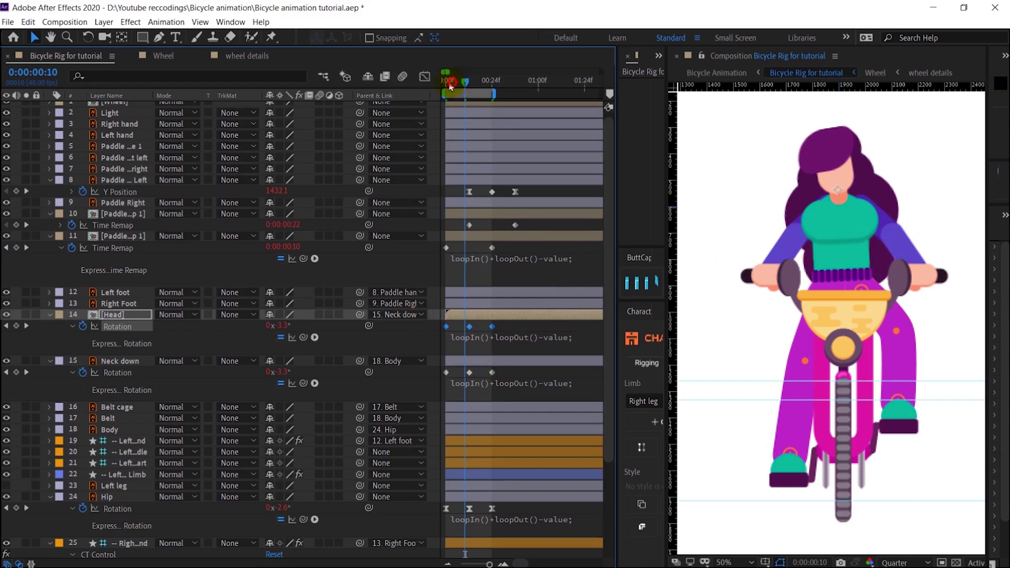
left_click_drag(453, 86, 446, 86)
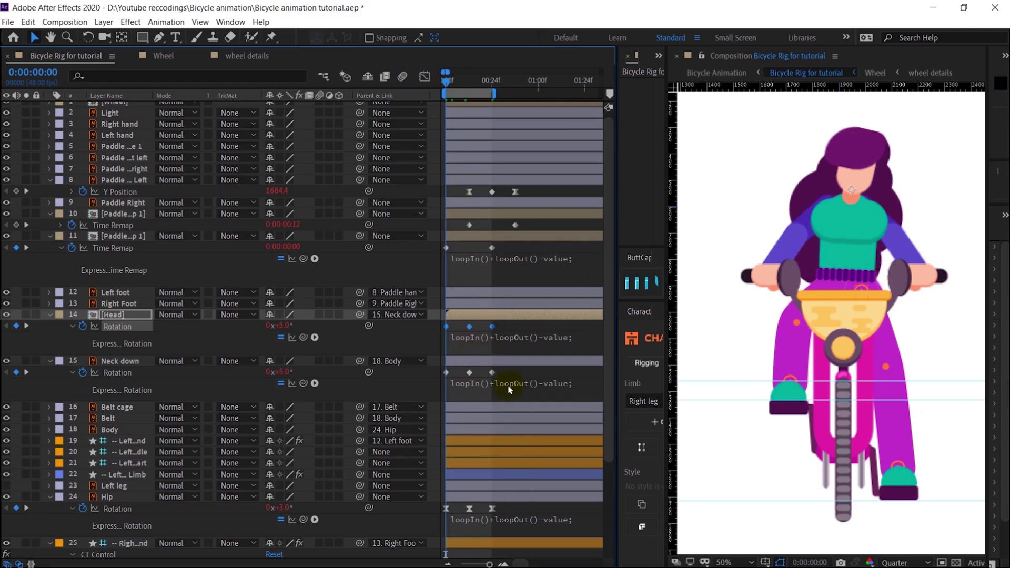
Create a Character Tool limb named Left hand
scroll(527, 403, "down", 2)
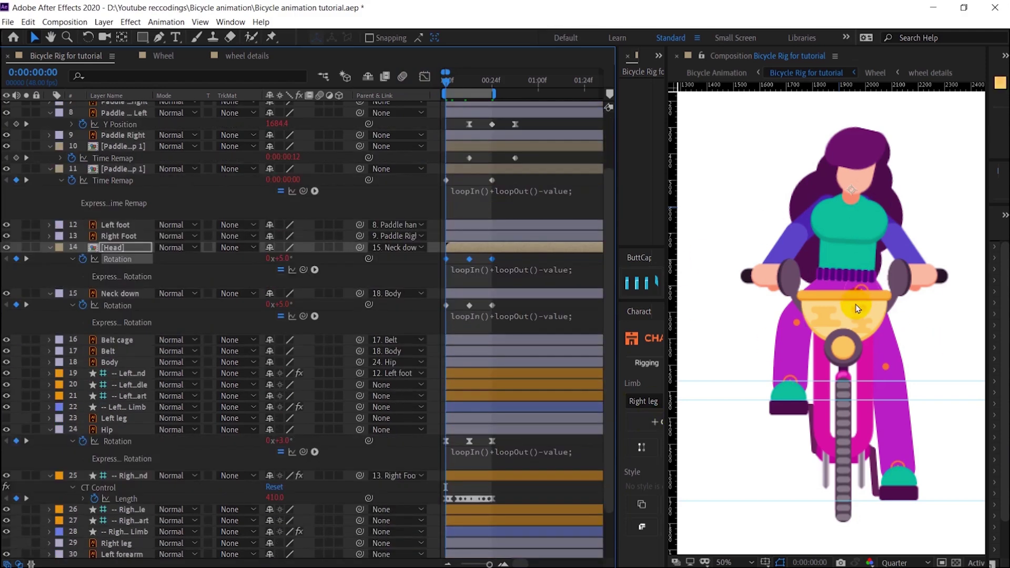
scroll(506, 323, "up", 2)
left_click_drag(617, 337, 535, 347)
left_click(592, 422)
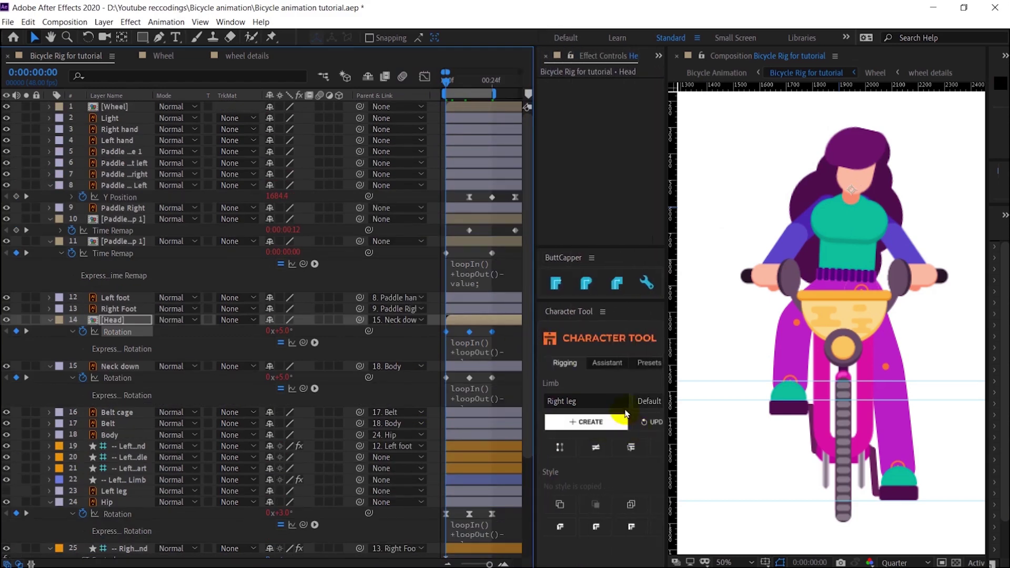
left_click(596, 400)
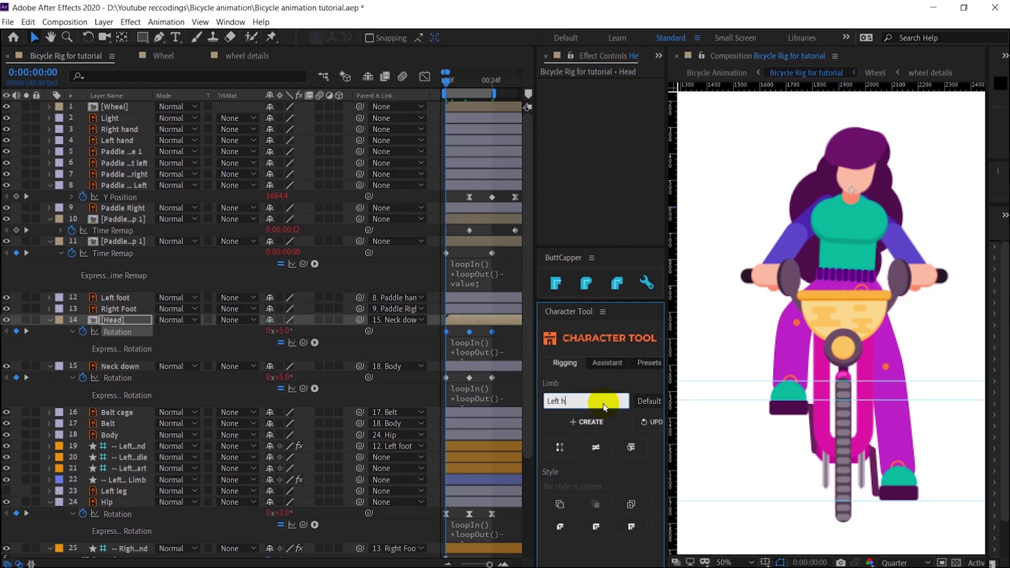
type("hand")
left_click(585, 422)
Move the Left hand limb layers directly above Left forearm and solo them together with it
left_click_drag(132, 129, 185, 469)
scroll(185, 469, "down", 5)
left_click_drag(132, 285, 135, 498)
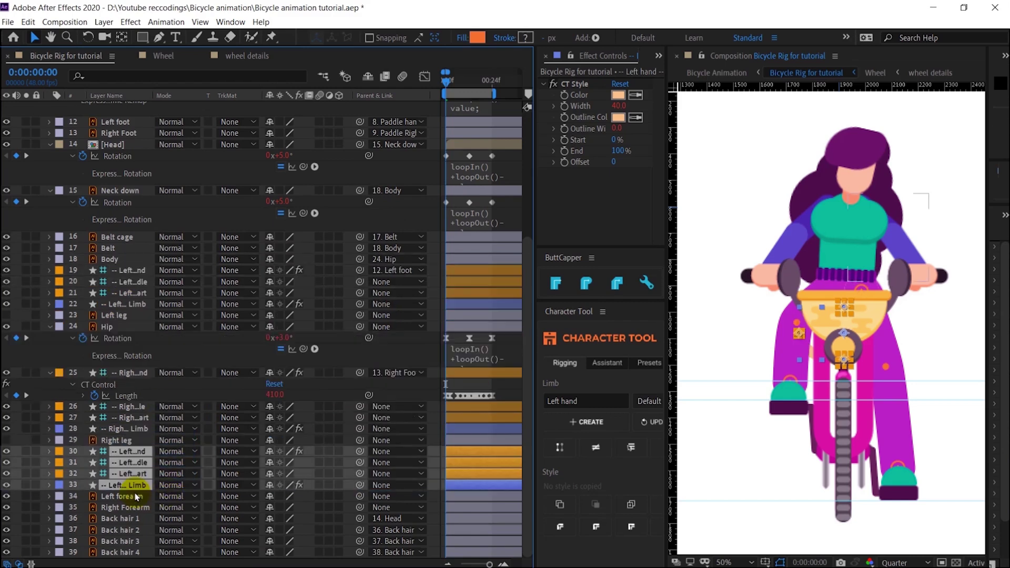
left_click(134, 497, "ctrl")
left_click(26, 496)
left_click(26, 496)
left_click(125, 508, "ctrl")
left_click(124, 497, "ctrl")
left_click(26, 507)
scroll(785, 188, "up", 1)
key("ctrl+z")
left_click(127, 497, "ctrl")
left_click(124, 507, "ctrl")
left_click(26, 496)
Fit the Left hand limb over the forearm from shoulder to wrist, with Direction -100%, Length 330, Mid Point 65% and Roundness 40%
left_click(884, 413)
scroll(884, 413, "up", 1)
left_click_drag(885, 413, 765, 397)
left_click_drag(784, 411, 818, 210)
left_click_drag(785, 518, 929, 336)
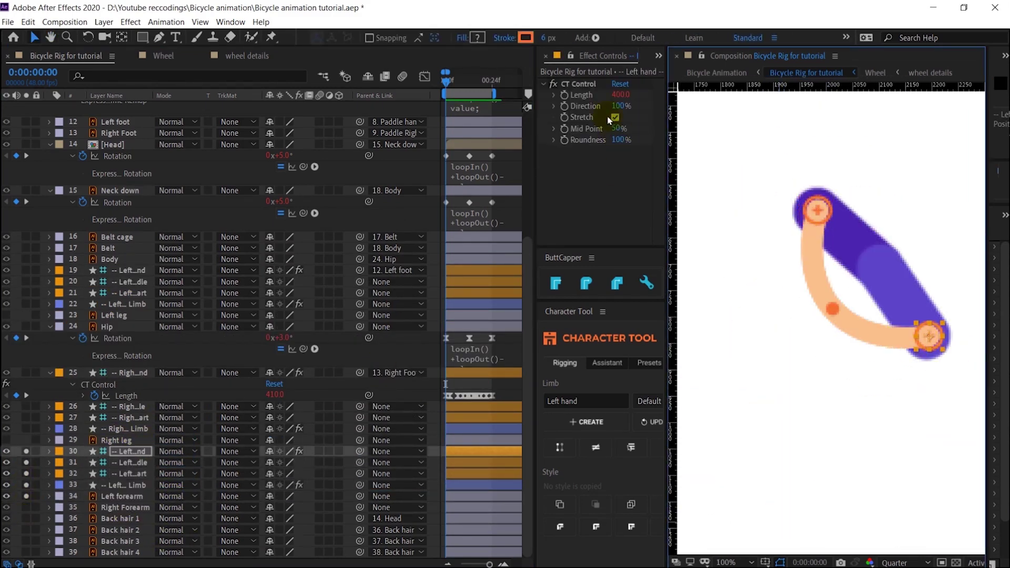
left_click_drag(618, 106, 603, 187)
left_click_drag(617, 128, 633, 109)
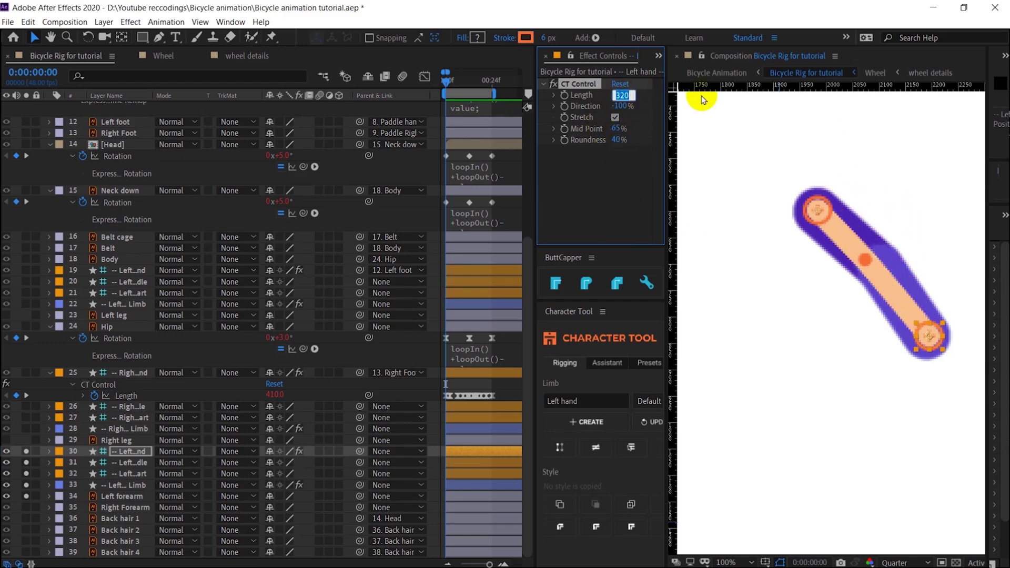
Style the Left hand limb with the sleeve's dark purple colour and a Width of 87
left_click(127, 484)
left_click(619, 94)
key("ctrl+v")
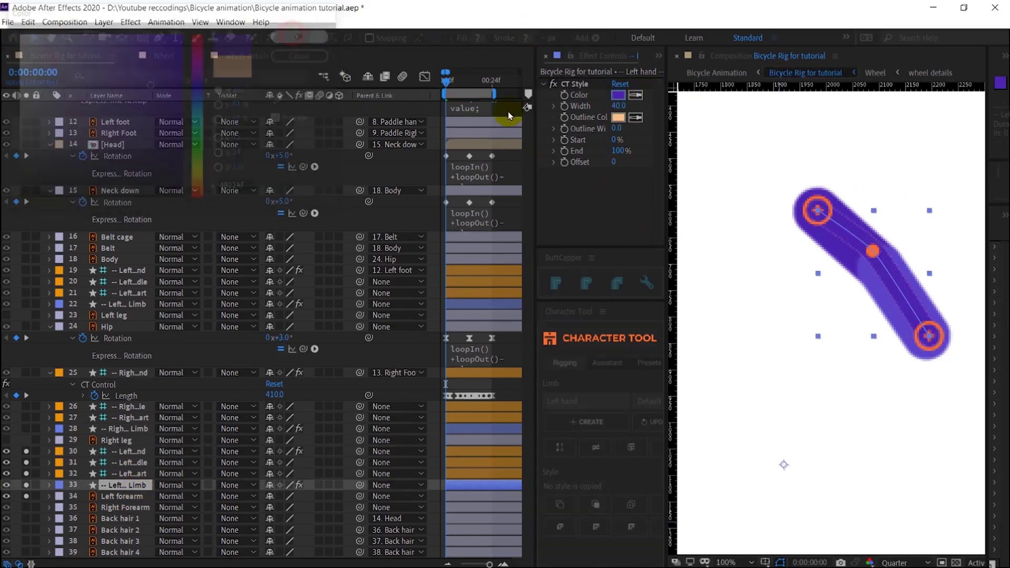
left_click(301, 36)
Hide the Left forearm artwork and turn off solo for it and the Left hand limb layers
left_click(122, 497)
left_click(6, 497)
left_click_drag(26, 496, 25, 451)
scroll(899, 361, "down", 1)
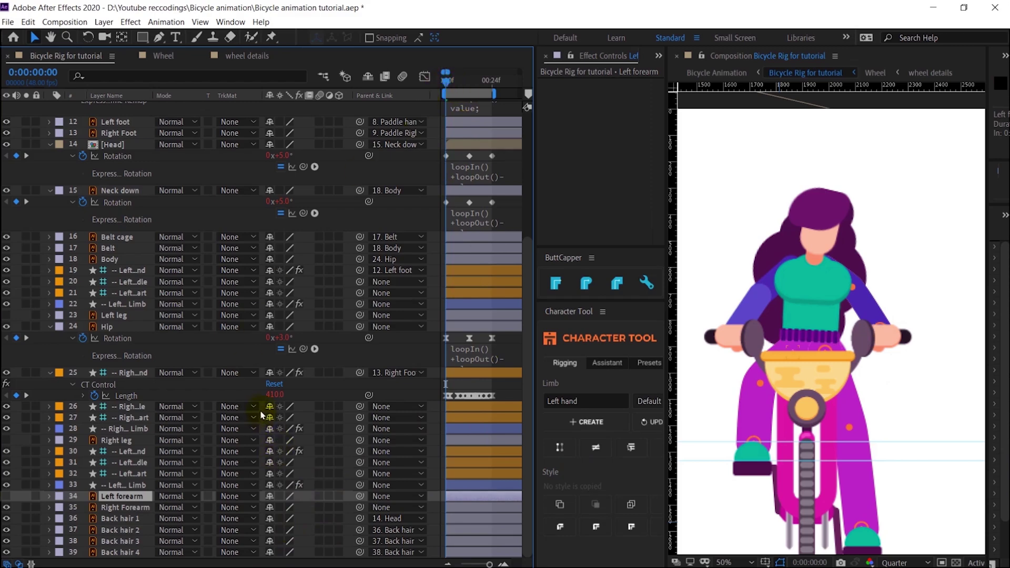
Parent the start controllers of the left and right leg limbs to the Hip layer
scroll(128, 298, "up", 1)
left_click(128, 303)
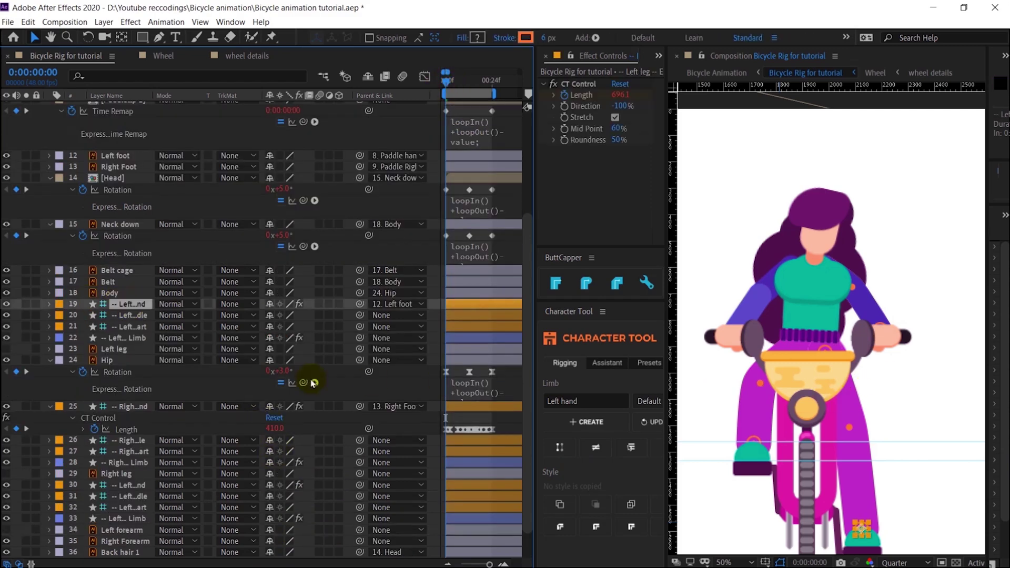
left_click(128, 327)
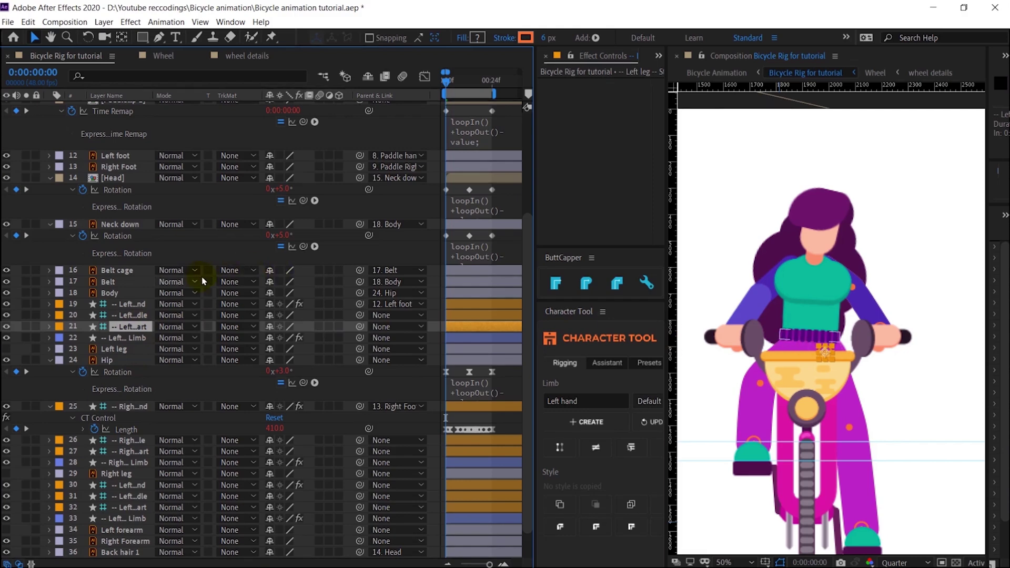
scroll(202, 281, "up", 3)
scroll(203, 340, "up", 1)
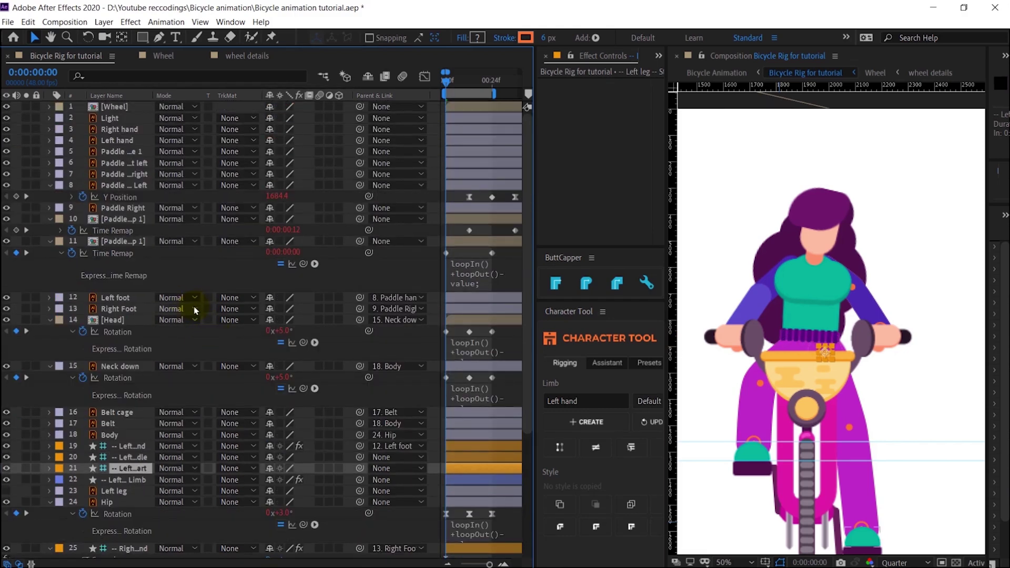
scroll(200, 316, "down", 4)
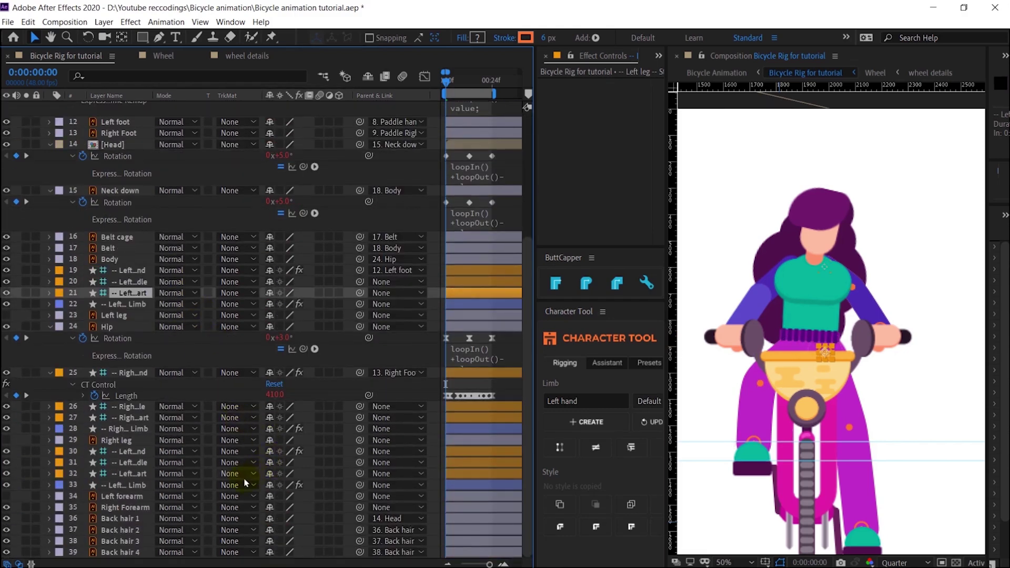
left_click(141, 420, "ctrl")
left_click_drag(359, 419, 121, 327)
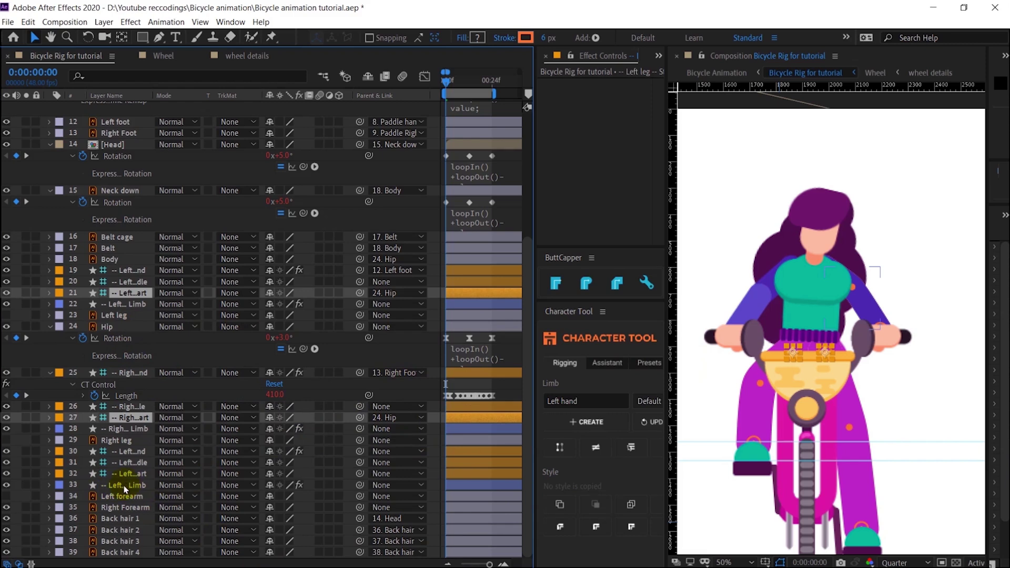
Parent the Left hand limb's start controller to Body and its end controller to the Left hand layer
left_click(129, 476)
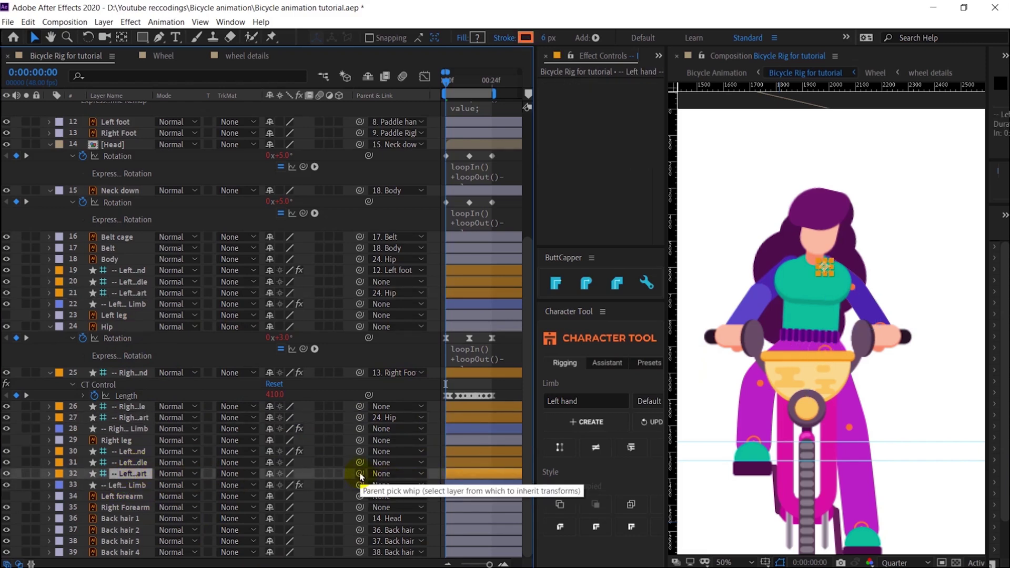
left_click_drag(360, 474, 133, 259)
left_click(131, 453)
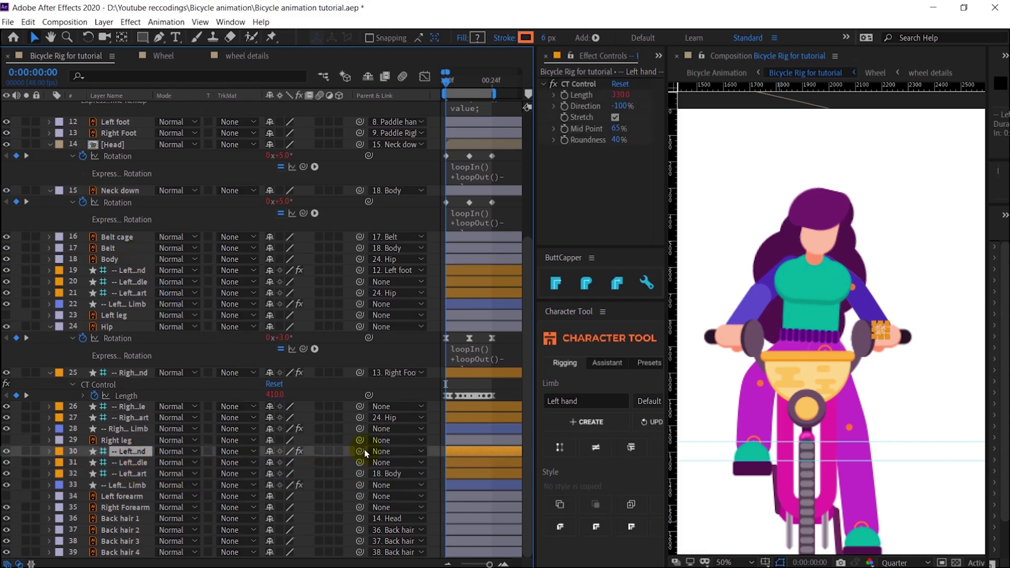
left_click_drag(360, 451, 228, 458)
left_click(397, 452)
left_click(431, 120)
Set the Left hand limb's Length to 340, previewing the arm's motion before and after the change
key("space")
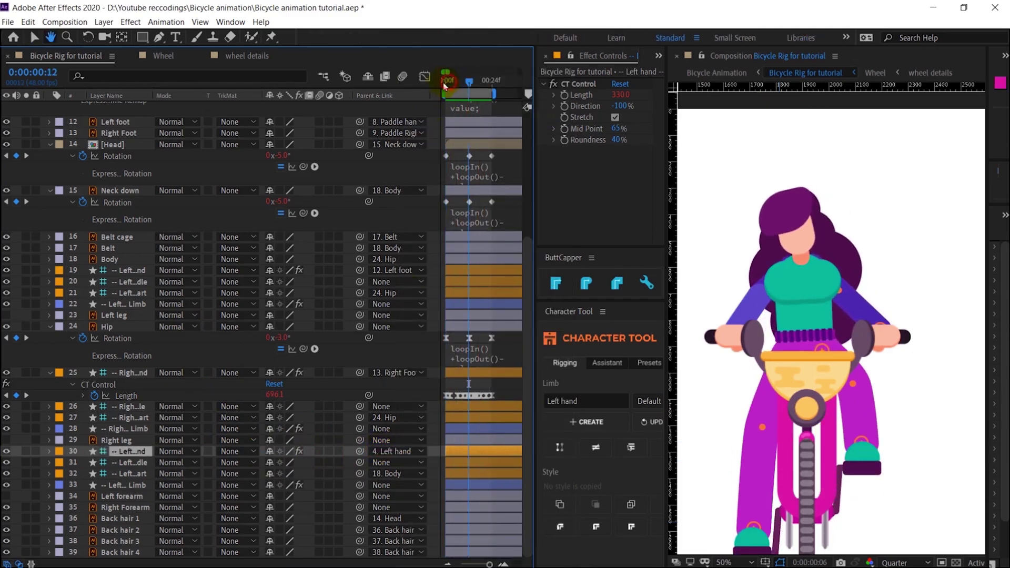
key("space")
left_click(131, 485)
left_click(132, 452)
left_click(131, 474)
left_click(131, 451)
left_click(621, 94)
type("340")
key("Return")
key("space")
key("space")
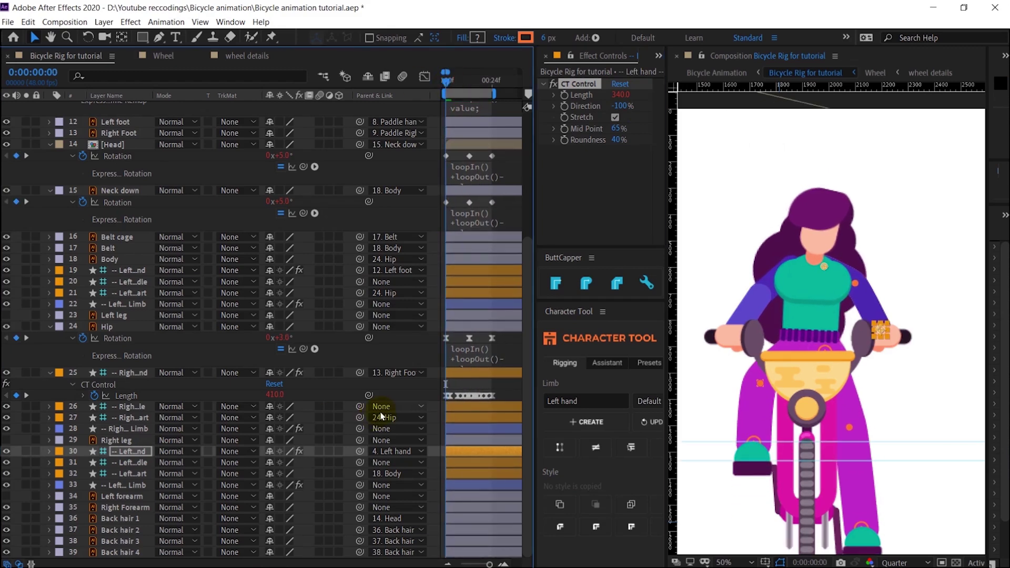
Keyframe the Left hand limb's Length of 340 at frame 0 and reveal the keyframe in the timeline
left_click(130, 452)
key("r")
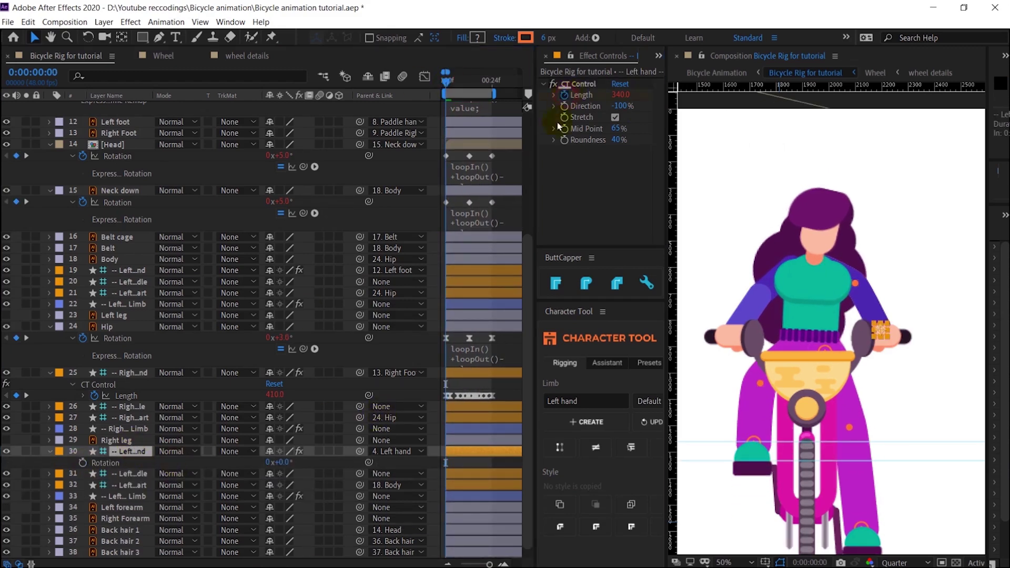
left_click(125, 454)
key("u")
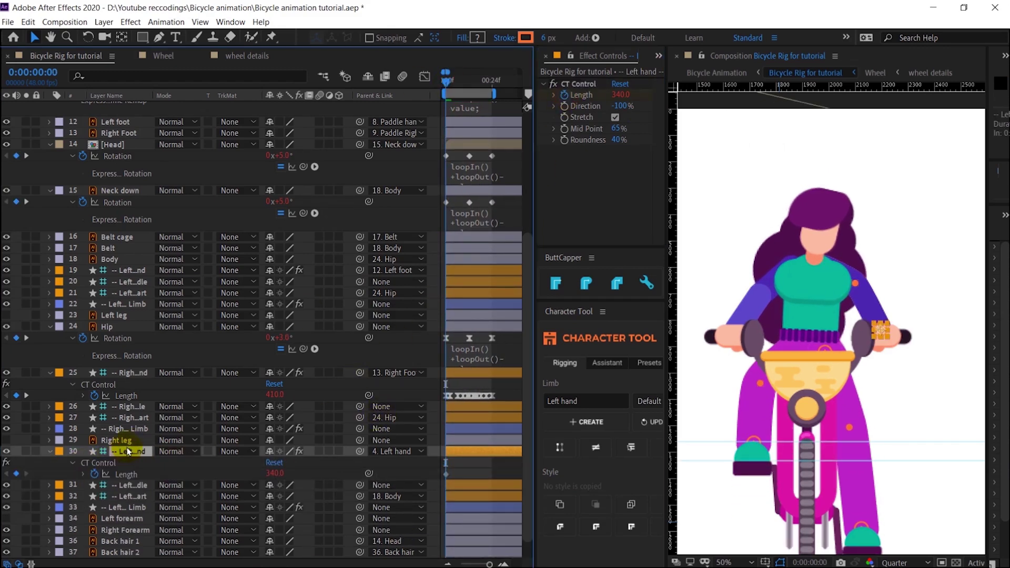
Set the Left hand limb's Length to 350 at frame 12
left_click(467, 83)
left_click_drag(467, 83, 471, 92)
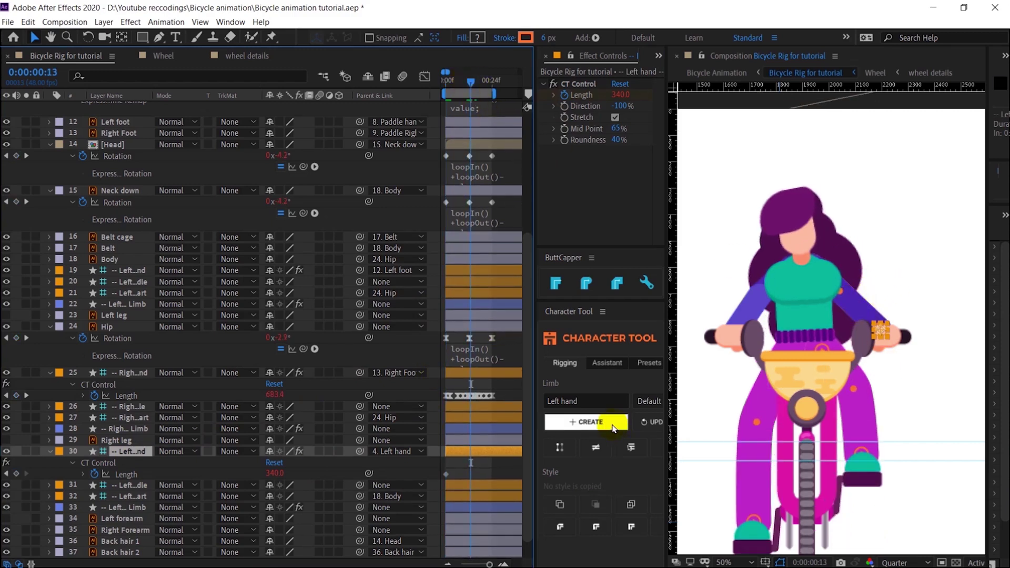
left_click(586, 422)
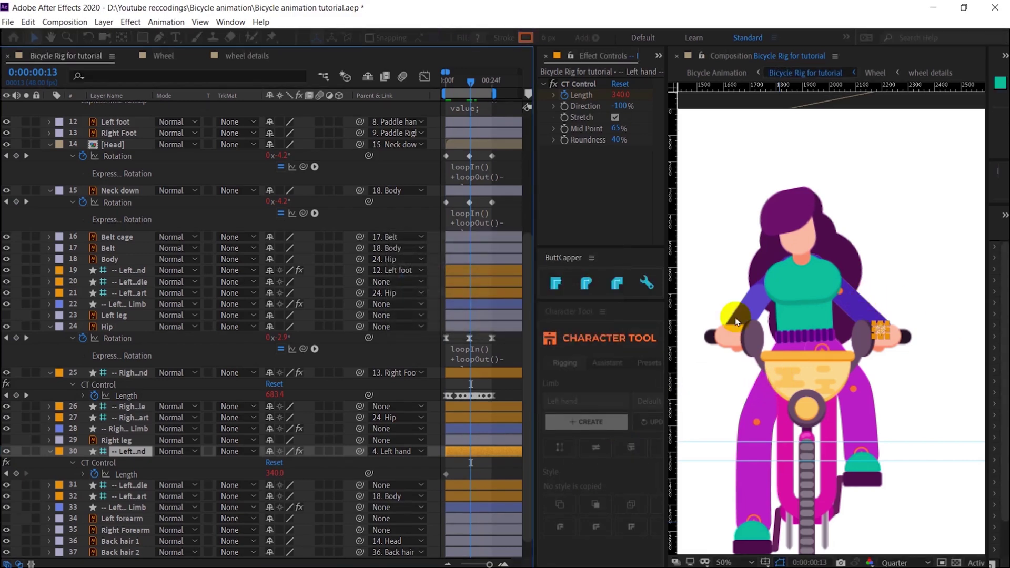
key("Page_Up")
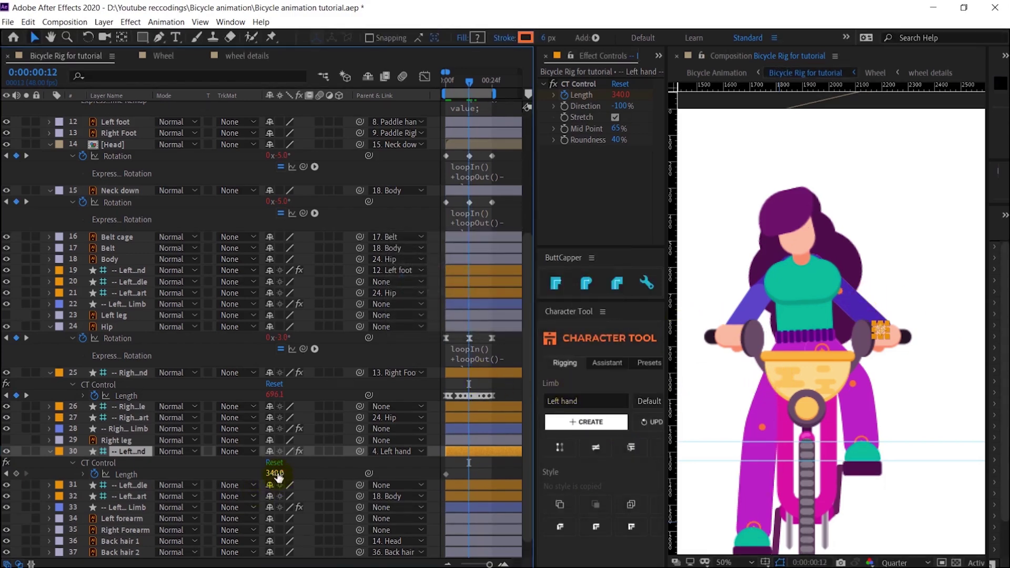
left_click_drag(282, 472, 284, 472)
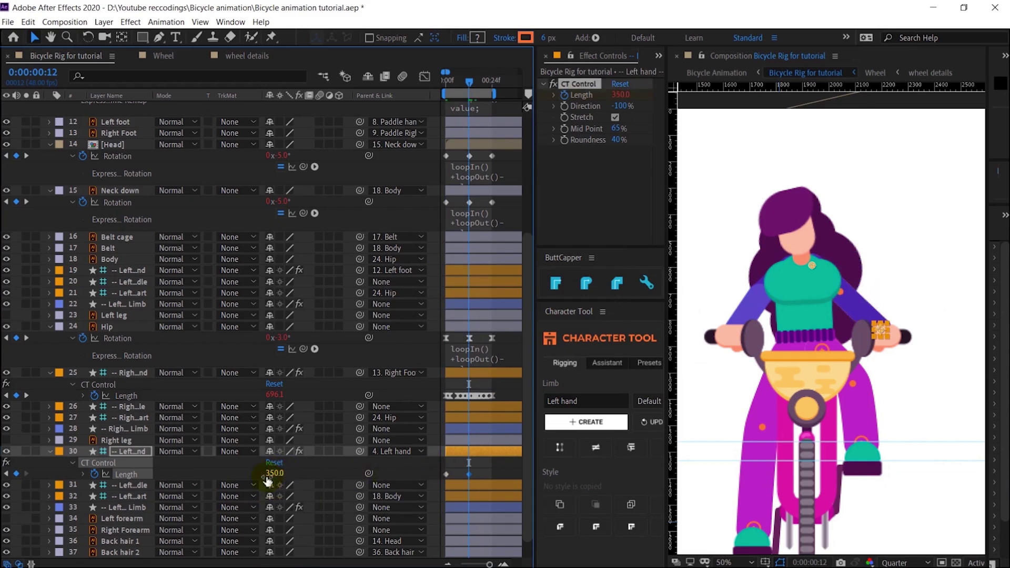
Add a third Length keyframe at frame 24 and apply Easy Ease to all three Length keyframes
left_click(492, 82)
key("F9")
Preview the left arm's motion and return to the first frame
key("space")
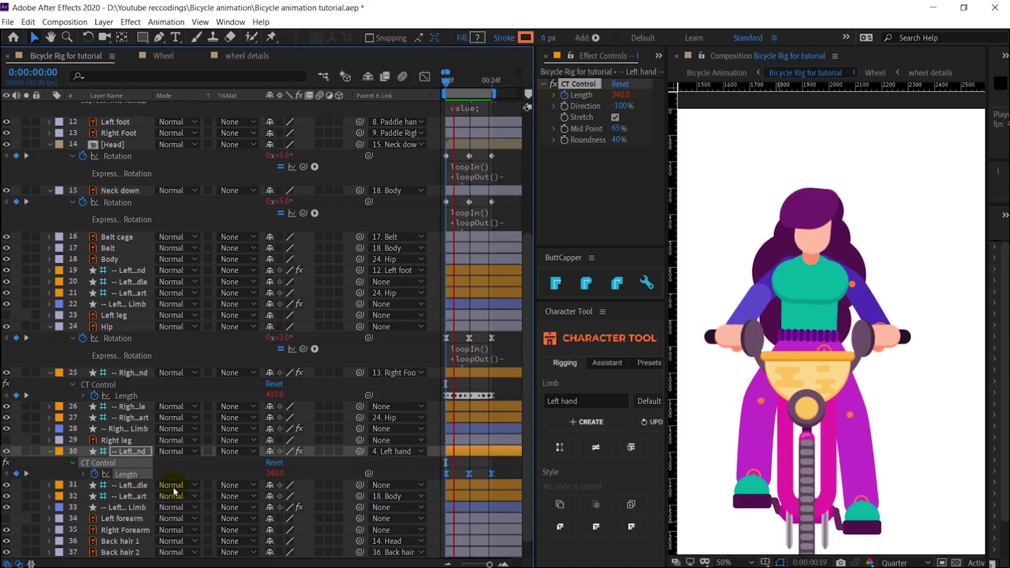
key("space")
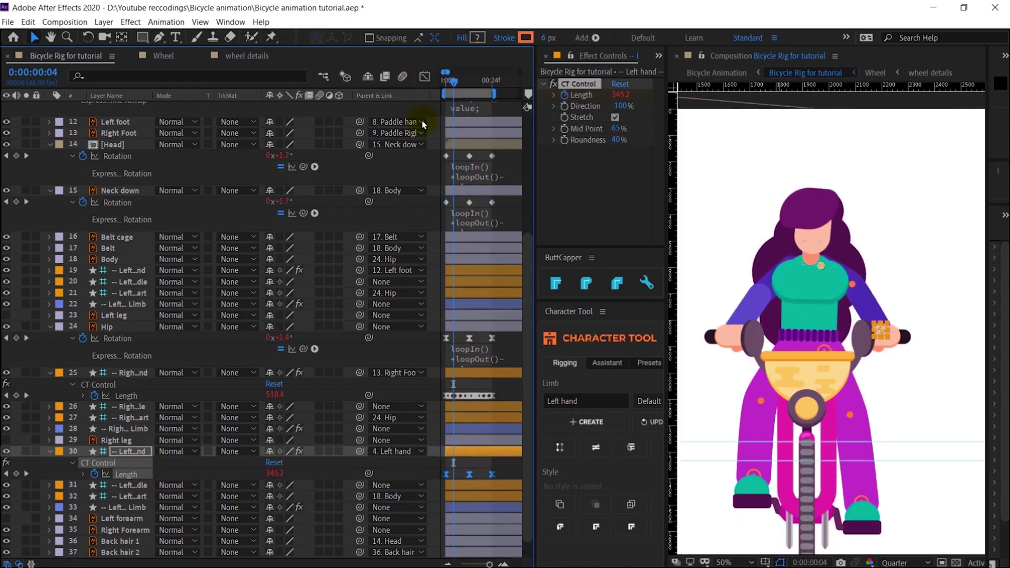
left_click(446, 87)
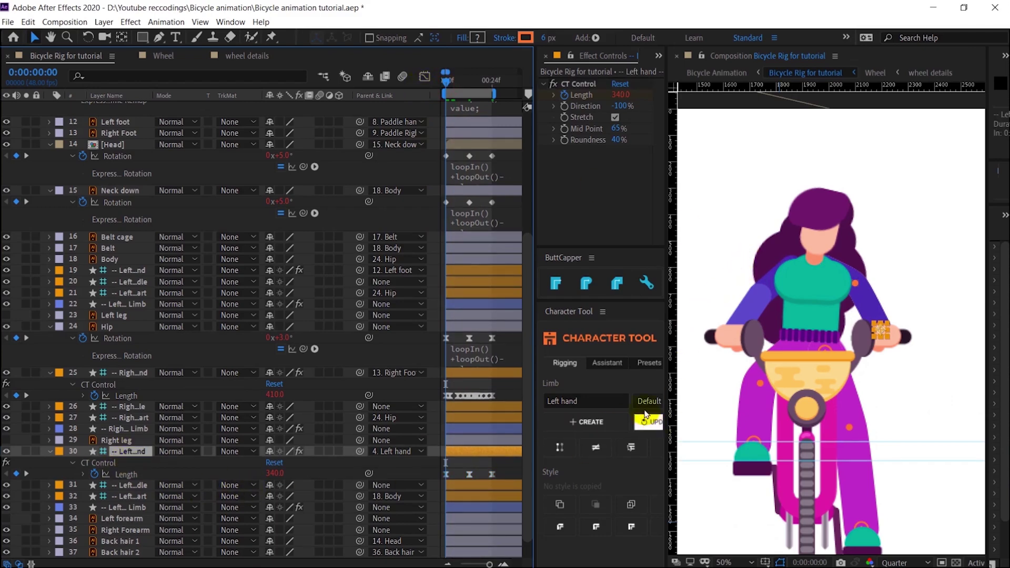
Duplicate the Left hand limb under the name "right hand"
left_click(560, 448)
type("right")
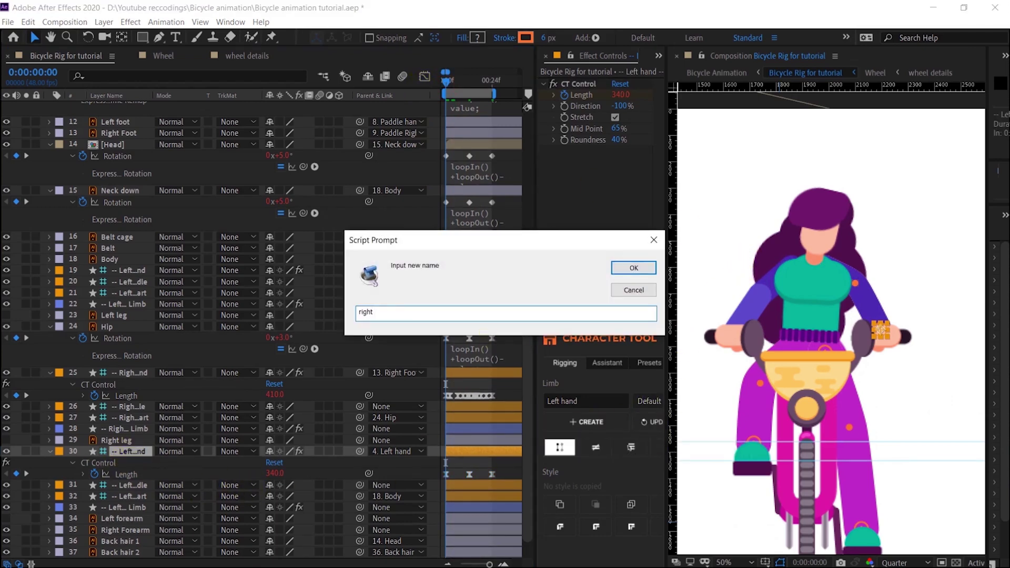
type(" hand")
key("Return")
Move the right hand limb layers directly above Right Forearm and solo them together with it
scroll(196, 487, "down", 2)
left_click_drag(140, 291, 174, 499)
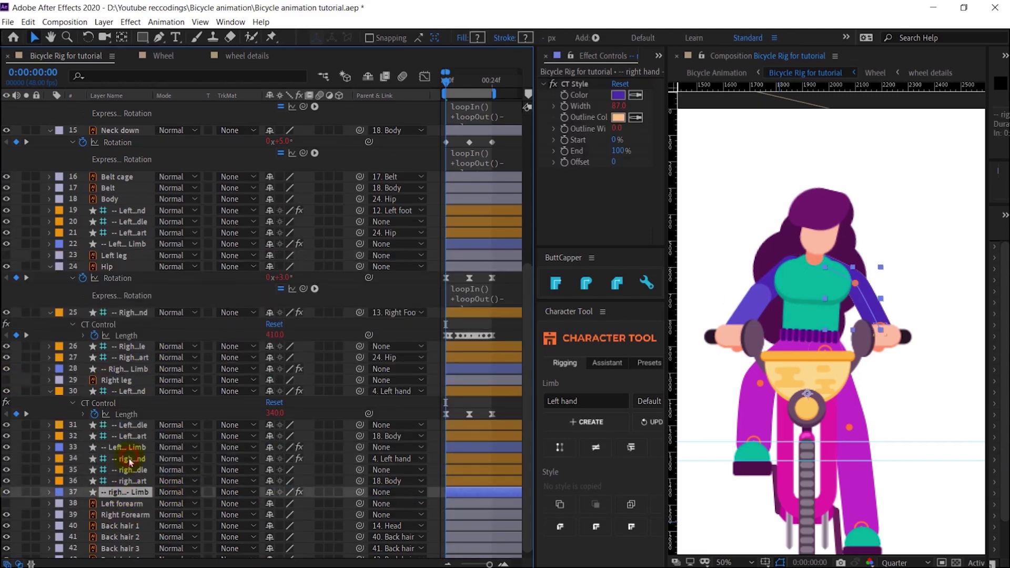
left_click(130, 459, "shift")
left_click_drag(130, 461, 130, 508)
left_click(124, 515, "shift")
left_click(27, 515)
Place the right hand limb's end controllers on the Right Forearm's shoulder and wrist, and set its bend Direction to 100%
scroll(769, 316, "up", 1)
left_click(128, 470)
left_click_drag(980, 342, 770, 354)
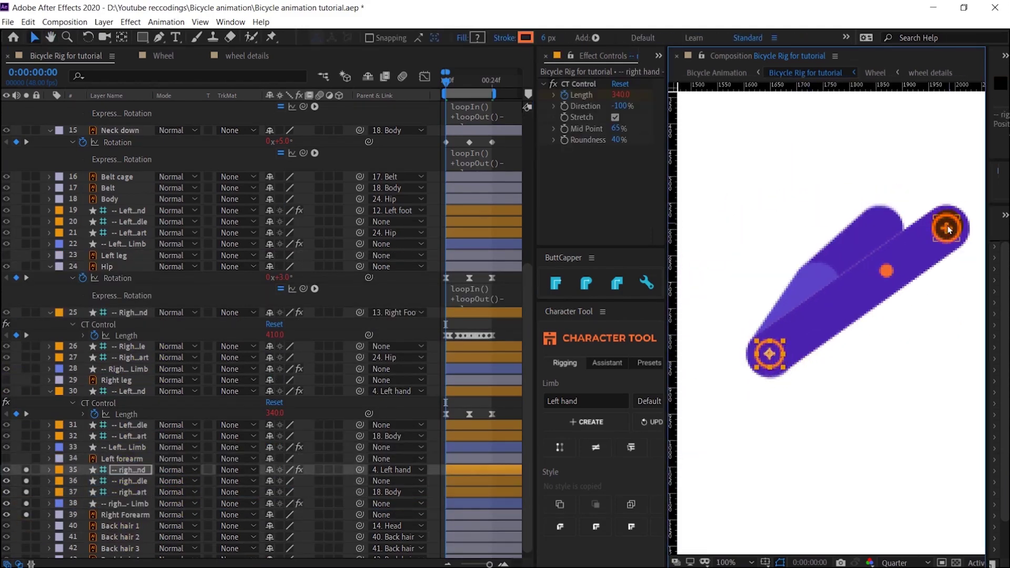
left_click_drag(946, 228, 882, 228)
left_click(136, 471)
left_click(626, 106)
type("-100")
key("Return")
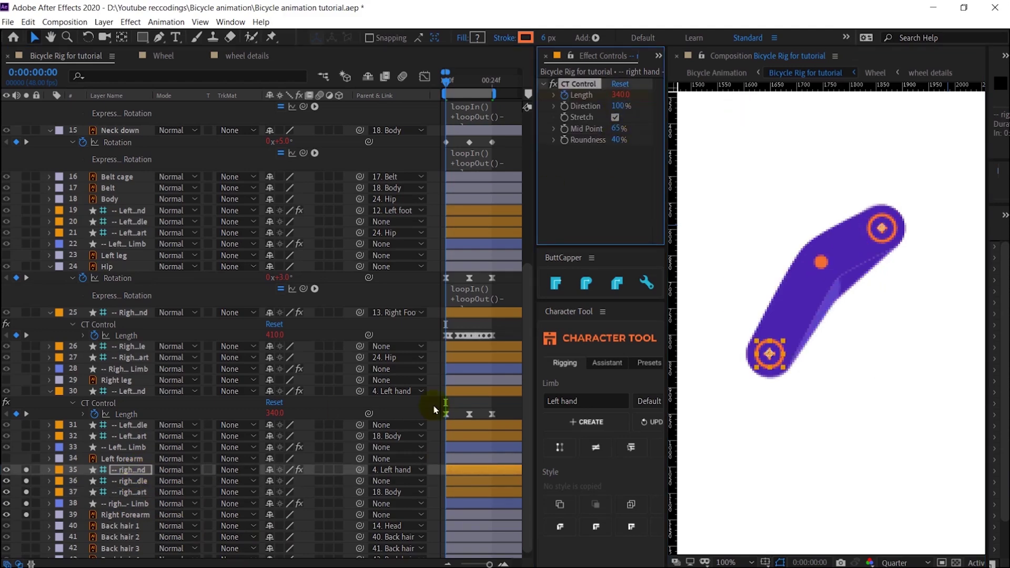
Reveal the keyframed Length property of the right hand limb's end controller
left_click(473, 297)
key("ctrl+c")
left_click(138, 529)
scroll(139, 495, "down", 1)
left_click(139, 487)
left_click(132, 509)
left_click(126, 487)
key("u")
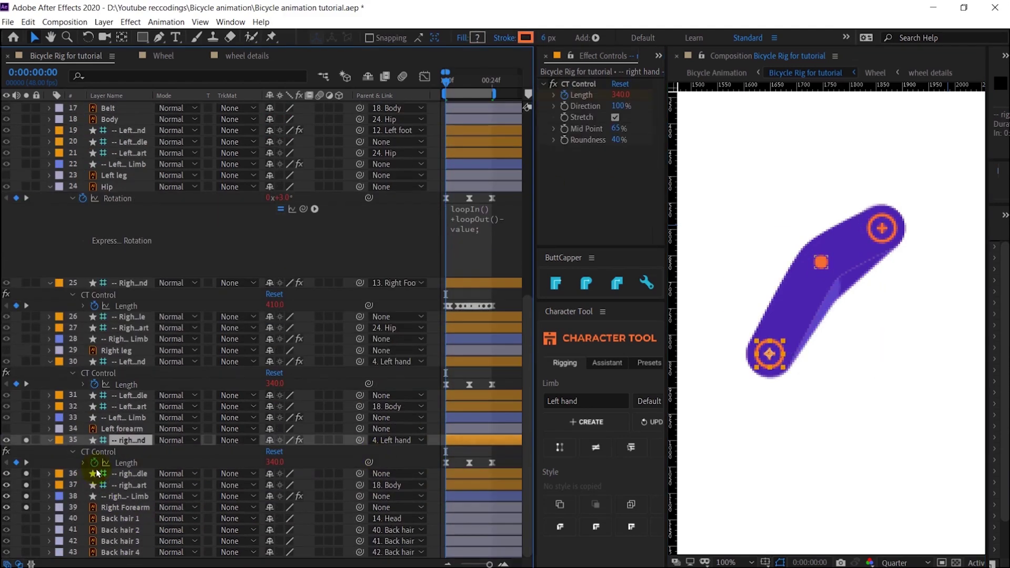
Change the right hand's Length keyframes, with a Length of 360 at frame 24
left_click_drag(442, 471, 472, 459)
right_click(448, 463)
left_click(623, 452)
key("space")
left_click(517, 463)
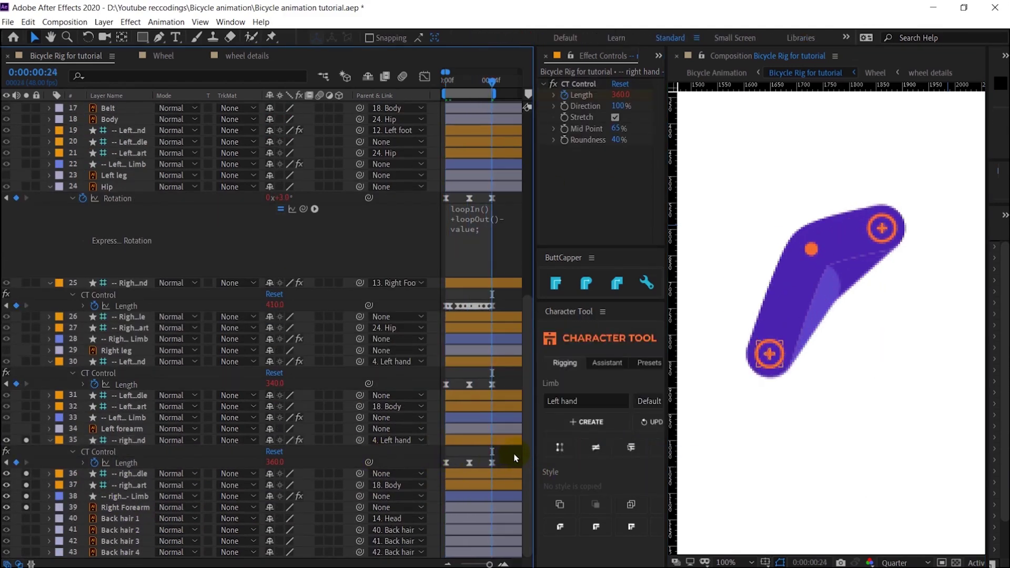
Try to paste the copied content as an expression on the Length properties of the left and right hand controllers
key("minus")
left_click(94, 463, "alt")
left_click(94, 385, "alt")
key("ctrl+v")
left_click(94, 517, "alt")
Copy the Hip rotation's loopIn()+loopOut()-value expression to the Length properties of the left and right hand controllers
left_click(469, 229)
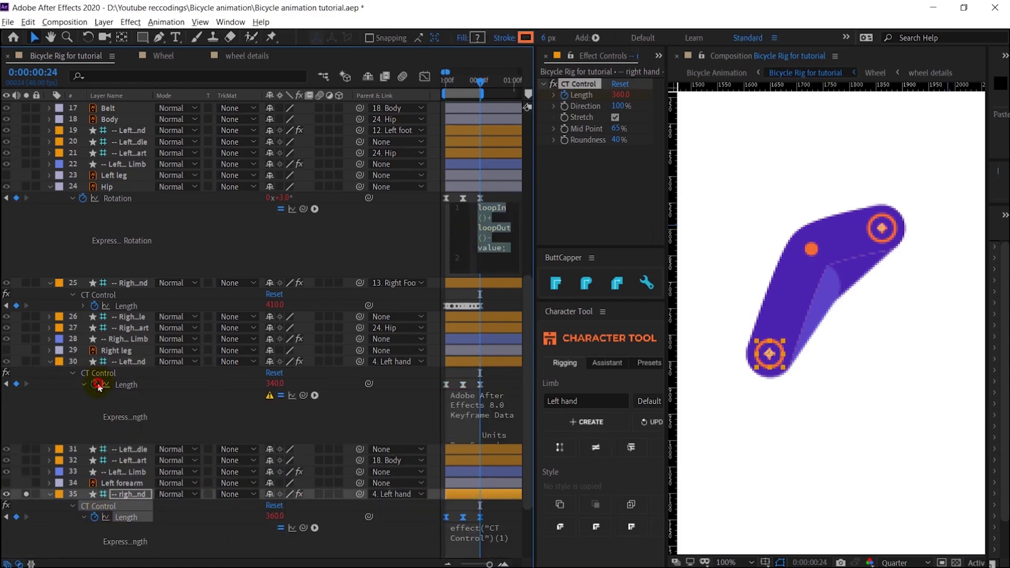
left_click(95, 385, "alt")
key("ctrl+v")
scroll(92, 400, "down", 3)
left_click(94, 425, "alt")
key("ctrl+v")
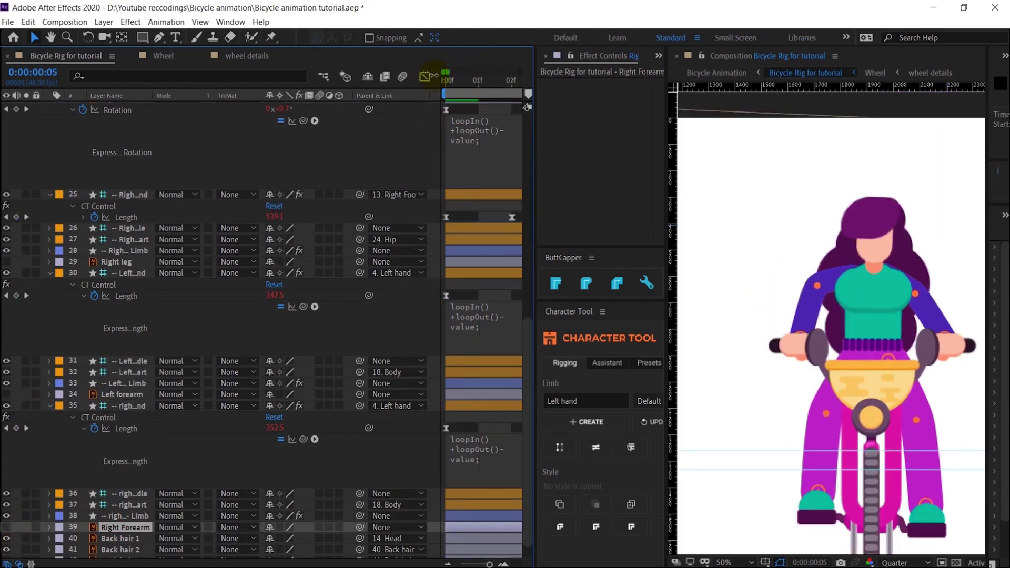
Try to adjust the right hand's Length keyframes with a keyframe assistant command
left_click_drag(434, 76, 450, 76)
left_click(135, 494)
scroll(138, 495, "down", 1)
left_click(127, 385)
key("minus")
key("minus")
key("Home")
right_click(446, 409)
mouse_move(591, 549)
left_click(653, 549)
Step through the keyframes to frame 24 to check the right arm's motion
key("k")
key("k")
key("k")
key("k")
key("k")
key("k")
key("k")
key("k")
key("k")
key("k")
left_click(442, 422)
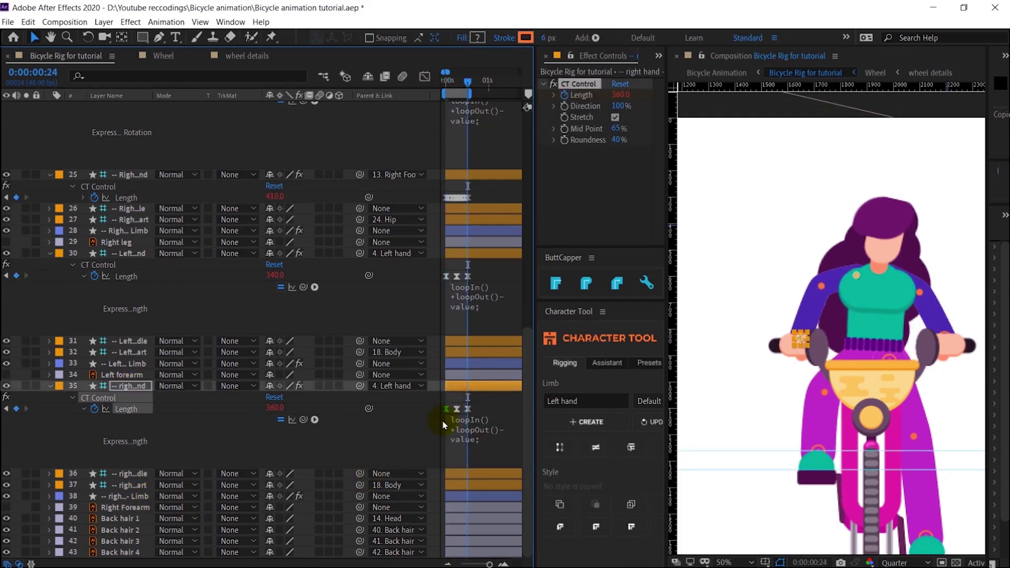
Replace the right hand's Length keyframes with a copy of the left hand's Length keyframes
left_click(446, 408)
key("ctrl+c")
key("ctrl+v")
key("space")
key("equal")
key("equal")
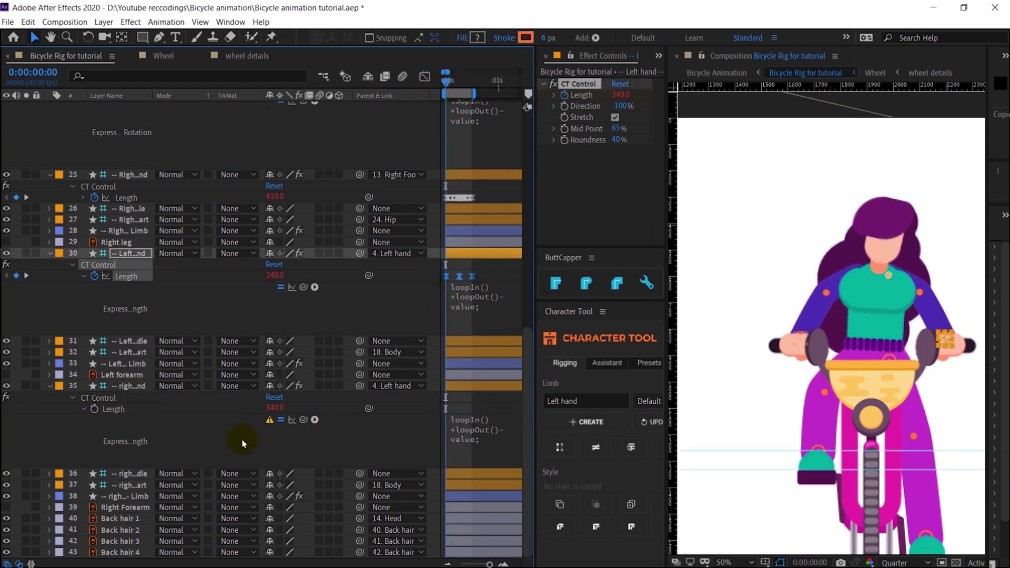
key("space")
key("space")
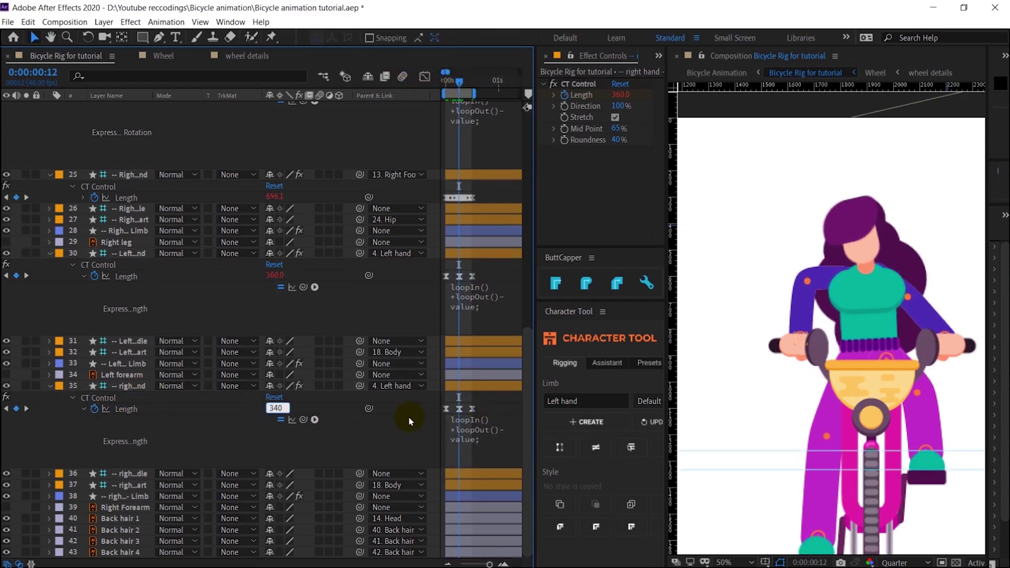
Set the right hand's Length at frame 12 to 310 and preview both arms' motion
scroll(812, 384, "down", 2)
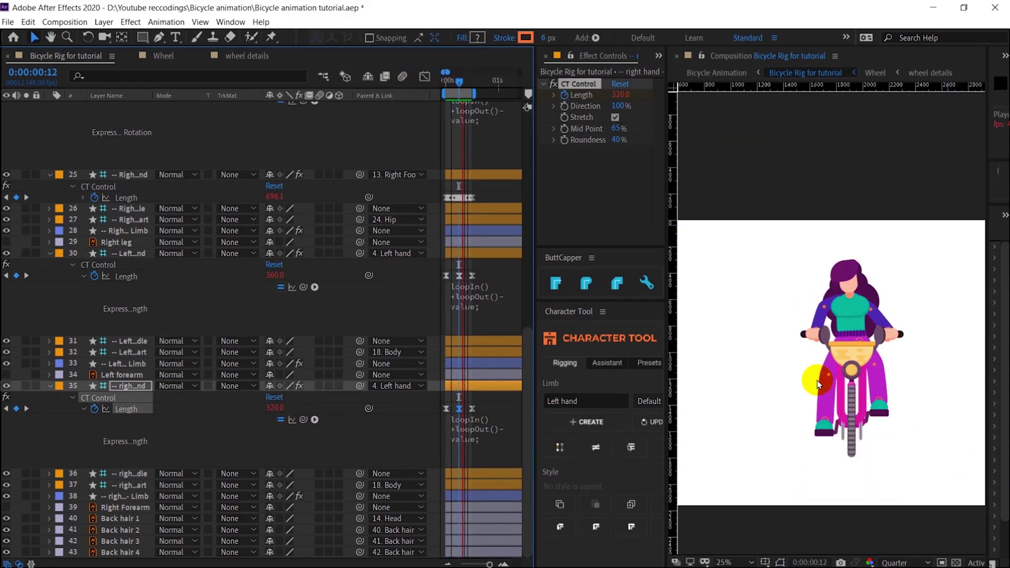
key("space")
key("=")
key("=")
left_click(274, 408)
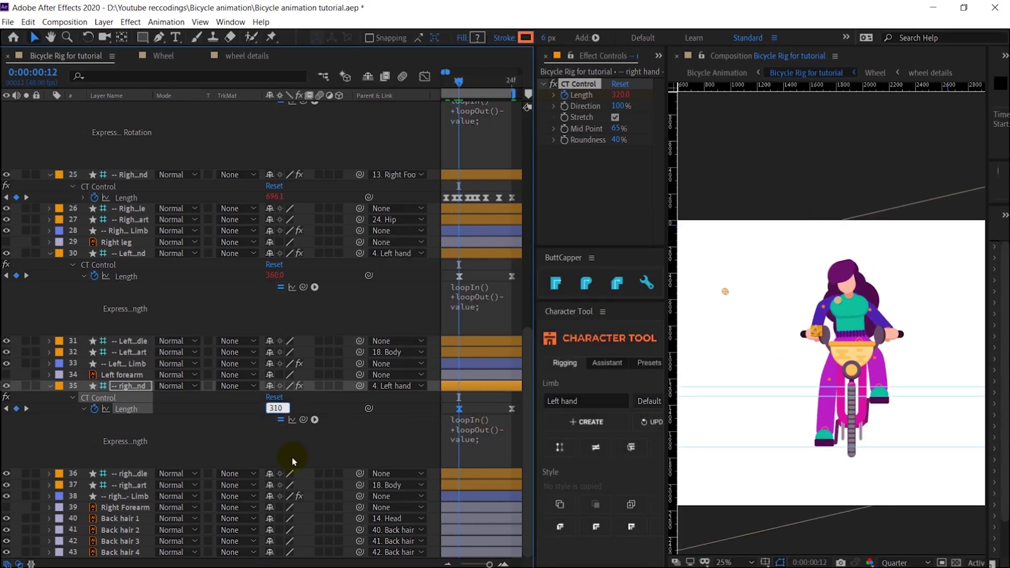
key("Return")
left_click(445, 84)
key("minus")
key("minus")
key("space")
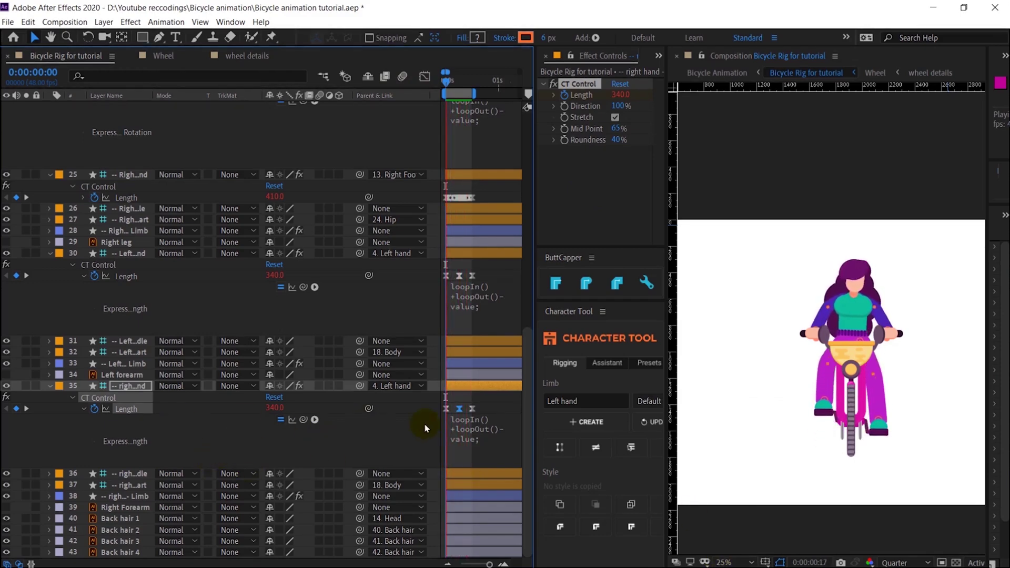
key("space")
Select the Length keyframes of both hand controllers together with the Hip's Rotation keyframes
left_click(467, 400)
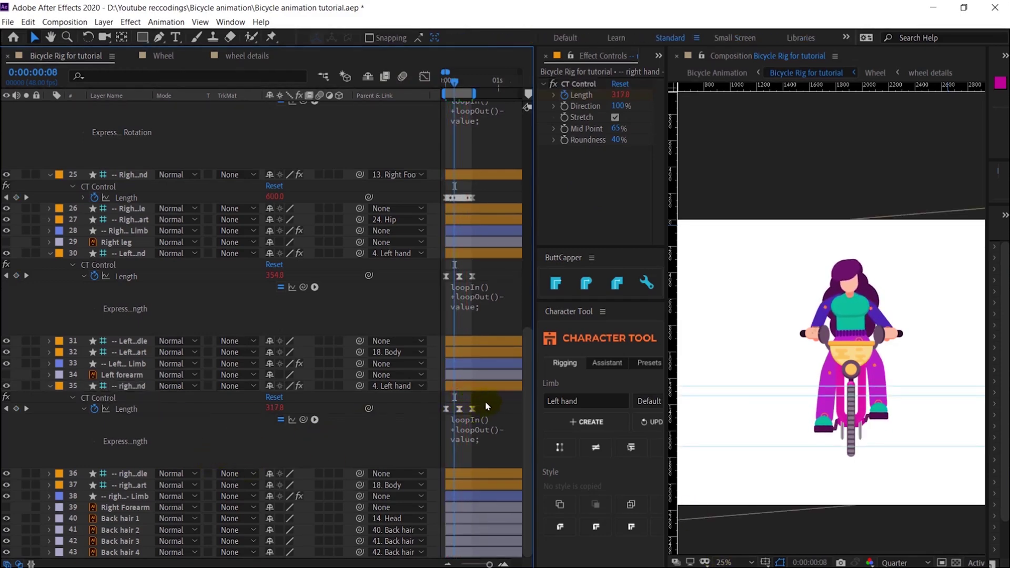
scroll(487, 407, "up", 3)
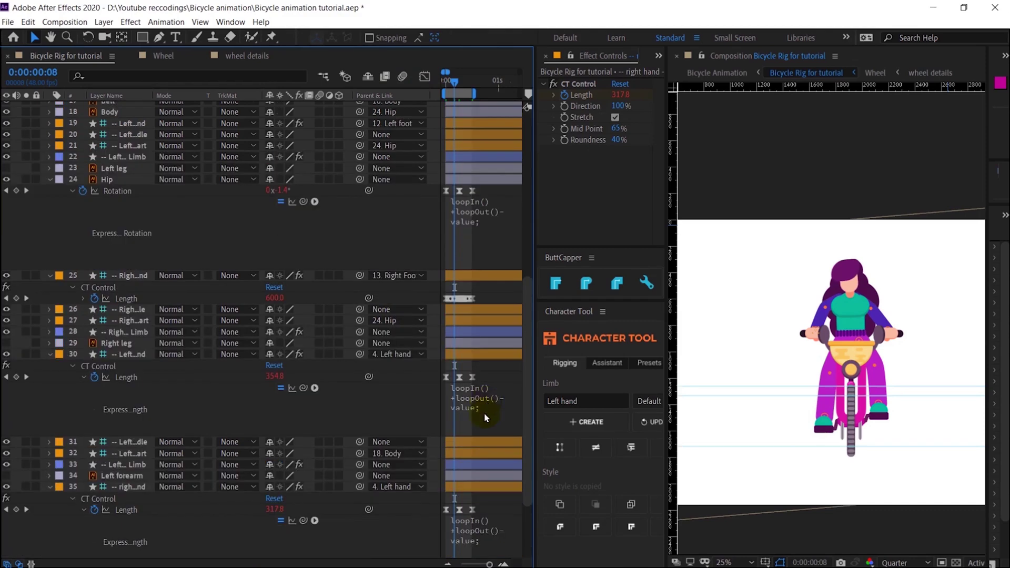
scroll(487, 406, "down", 2)
left_click_drag(489, 435, 441, 461)
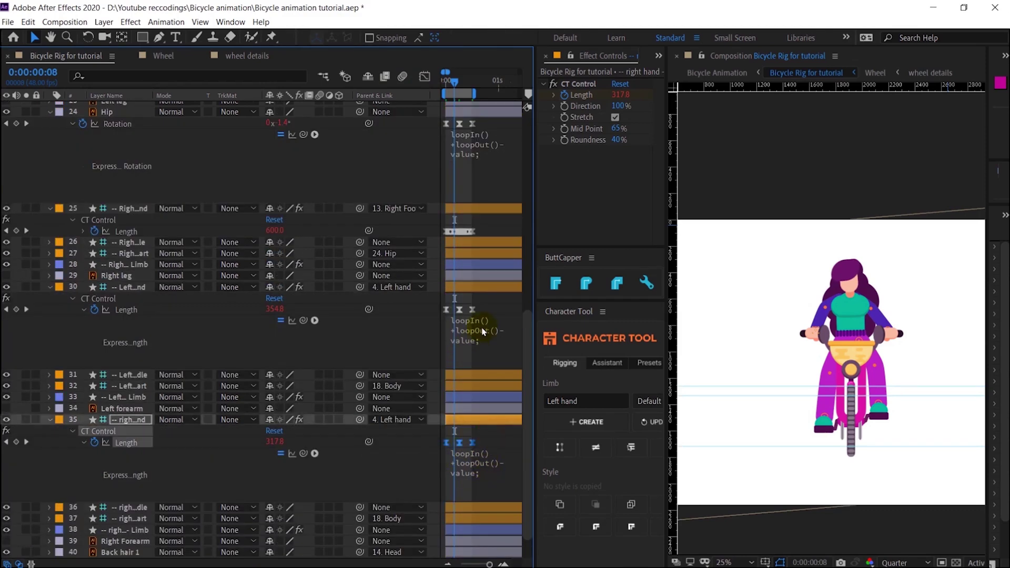
left_click_drag(498, 305, 442, 323)
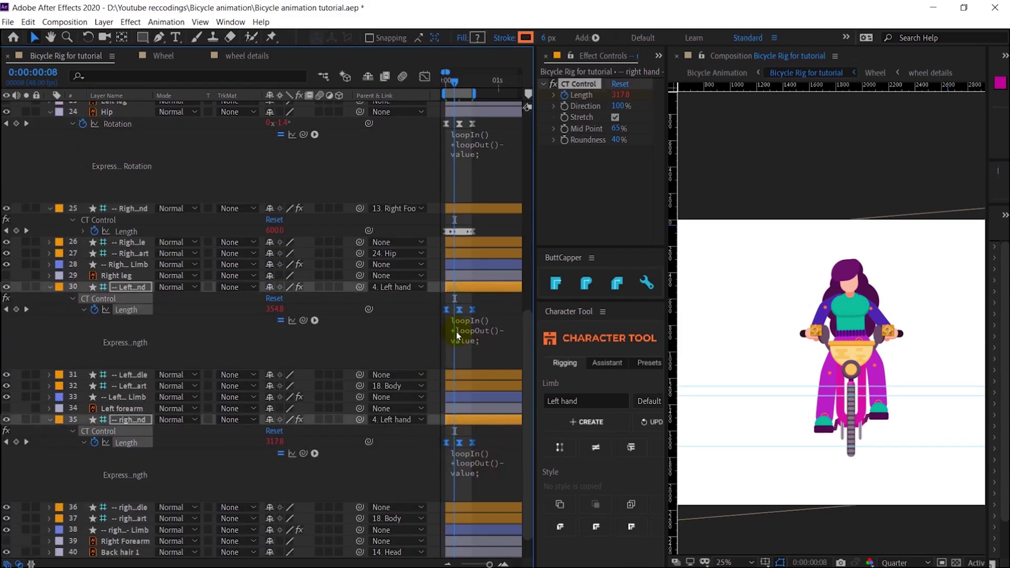
scroll(457, 335, "up", 1)
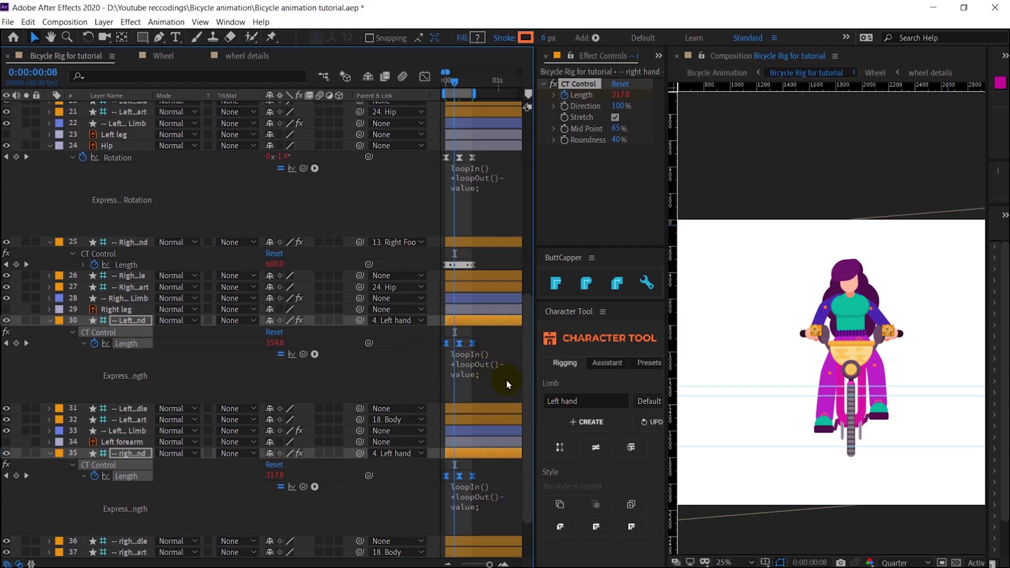
scroll(480, 408, "up", 10)
scroll(488, 333, "down", 7)
left_click_drag(483, 248, 442, 241)
Delay the hip rotation and both hands' Length keyframes so they start at frame 3
left_click_drag(452, 79, 443, 79)
scroll(184, 384, "down", 2)
scroll(187, 316, "up", 5)
left_click_drag(487, 171, 466, 225)
key("equal")
key("equal")
key("Page_Down")
key("Page_Down")
key("Page_Down")
key("minus")
key("minus")
Delay the Neck down layer's Rotation keyframes so they start at frame 6
key("equal")
key("equal")
key("Page_Down")
key("Page_Down")
key("Page_Down")
key("minus")
key("minus")
Delay the Head's Rotation keyframes so they start at frame 9, and preview the overlapping motion
key("Page_Down")
key("Page_Down")
key("equal")
key("equal")
left_click_drag(505, 183, 463, 176)
key("minus")
key("minus")
key("minus")
key("space")
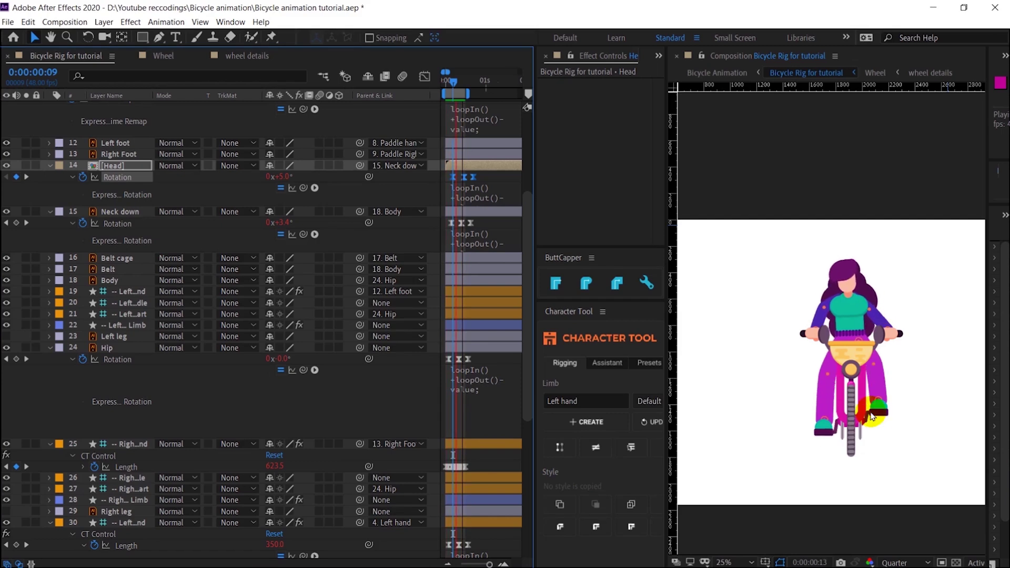
Open the Head precomposition
double_click(133, 165)
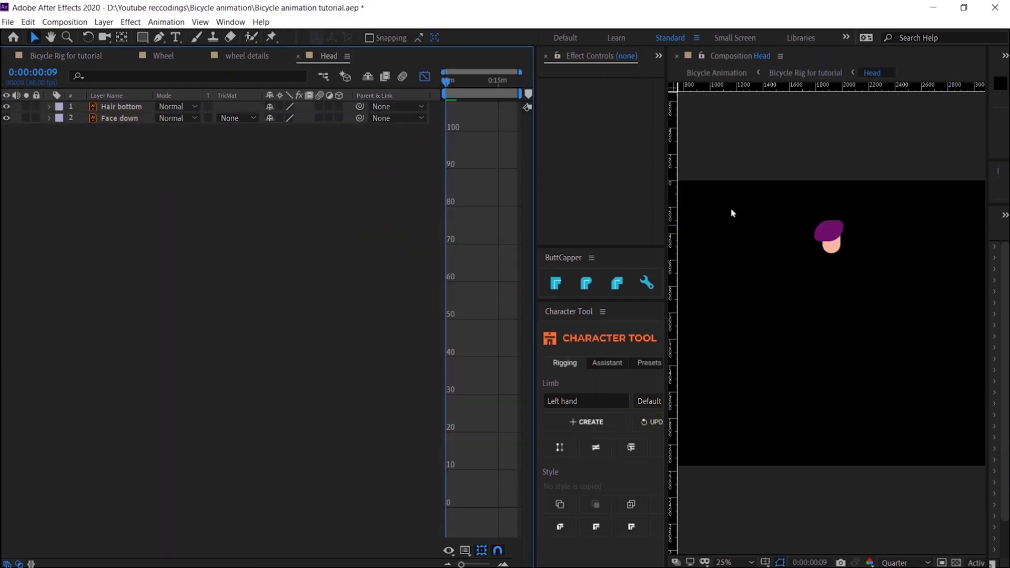